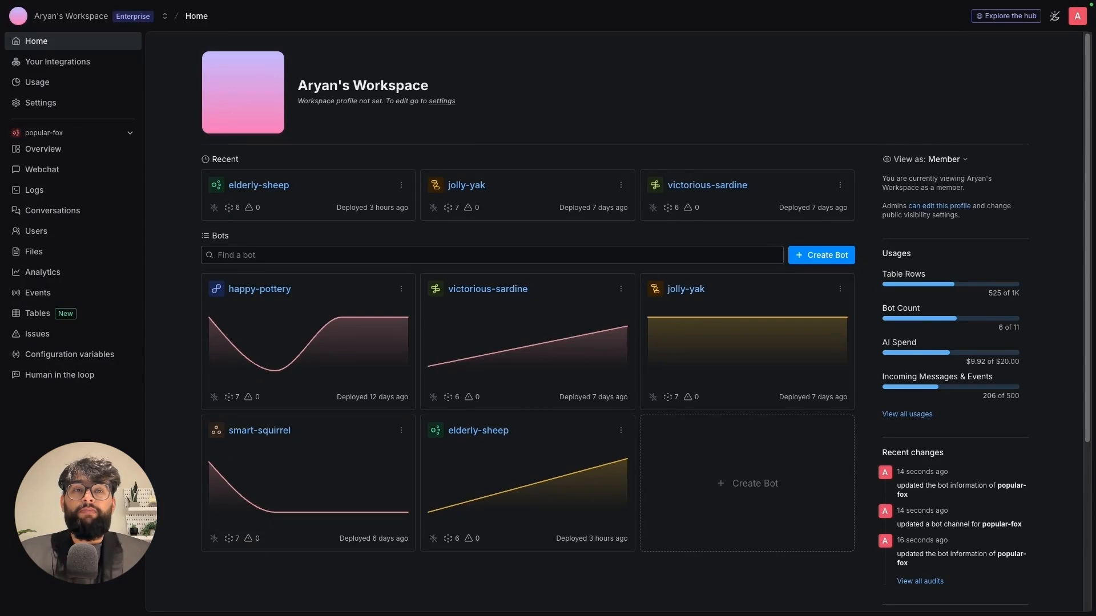
- Create a bot named overwhelming-pigeon from the Start from Scratch template in the studio
click(747, 485)
key(Return)
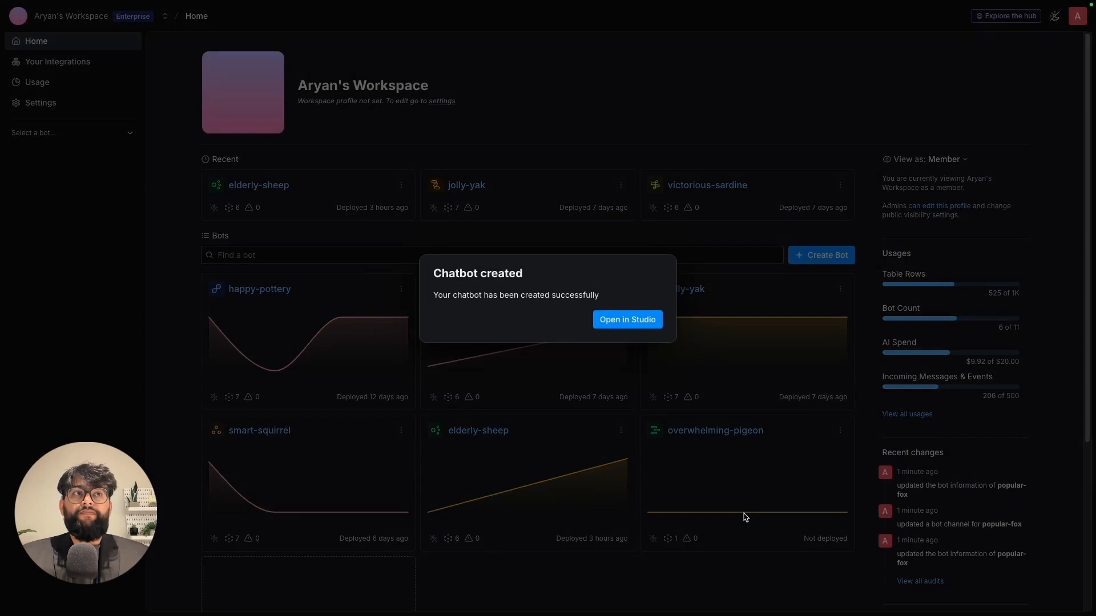
click(604, 322)
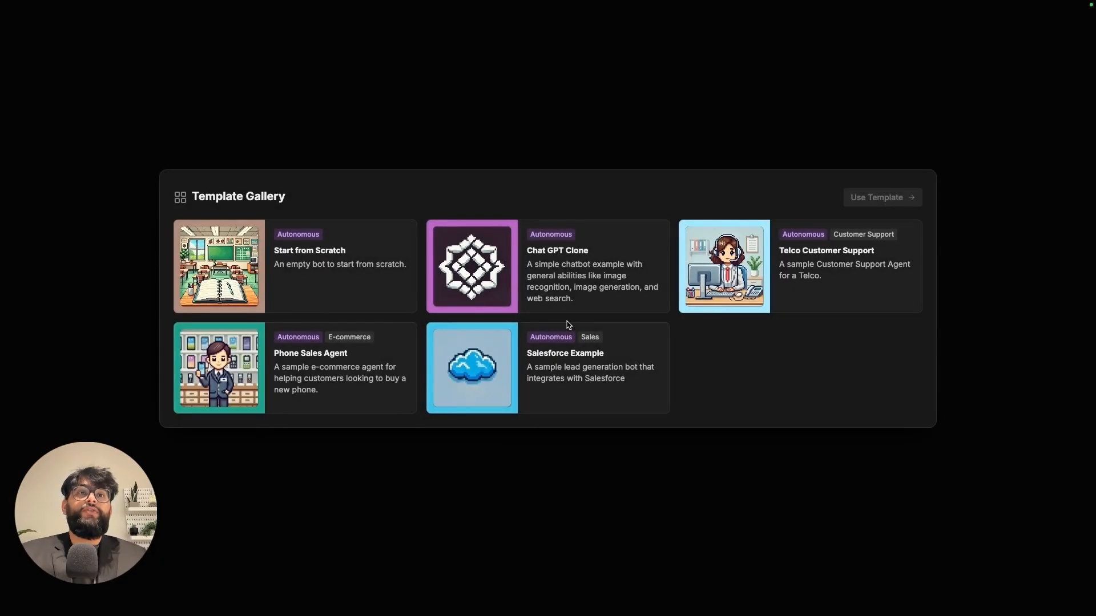
click(303, 228)
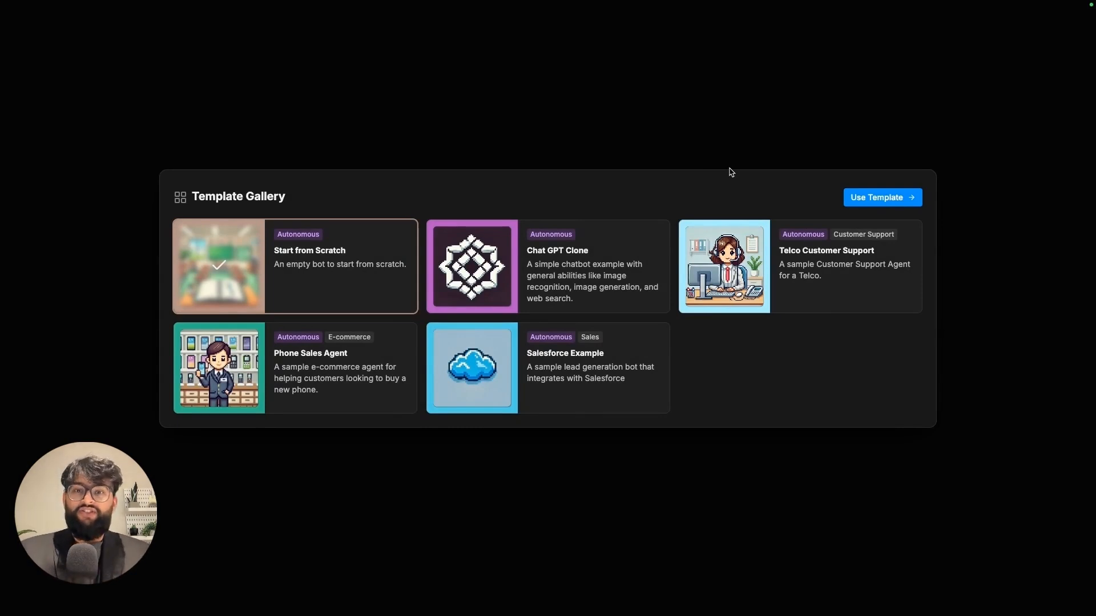
click(888, 197)
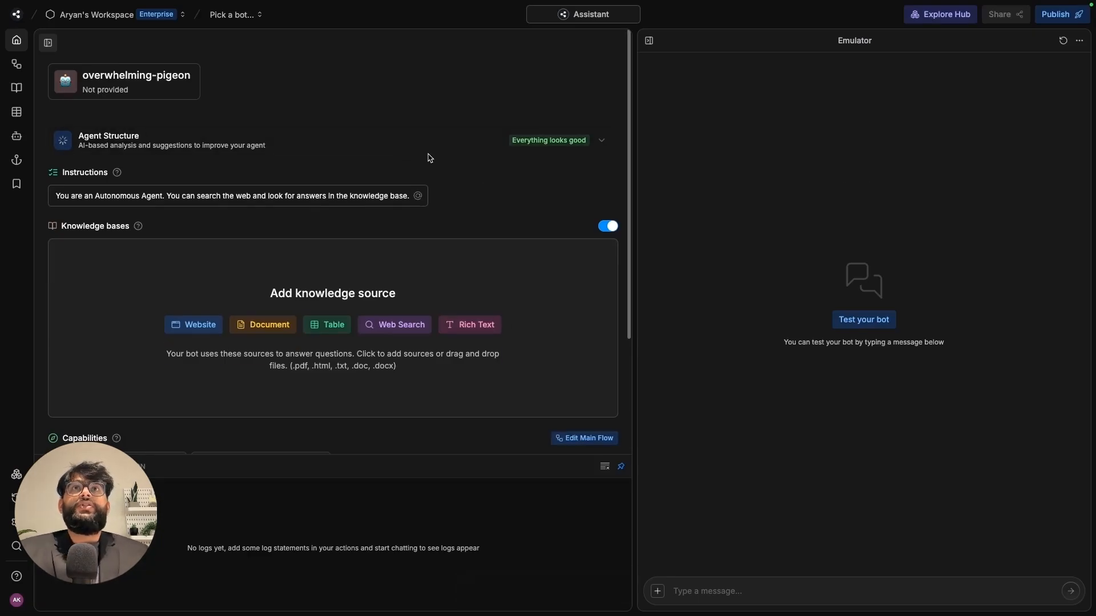
- Add edditter.io as a website knowledge source and discover its pages
click(17, 88)
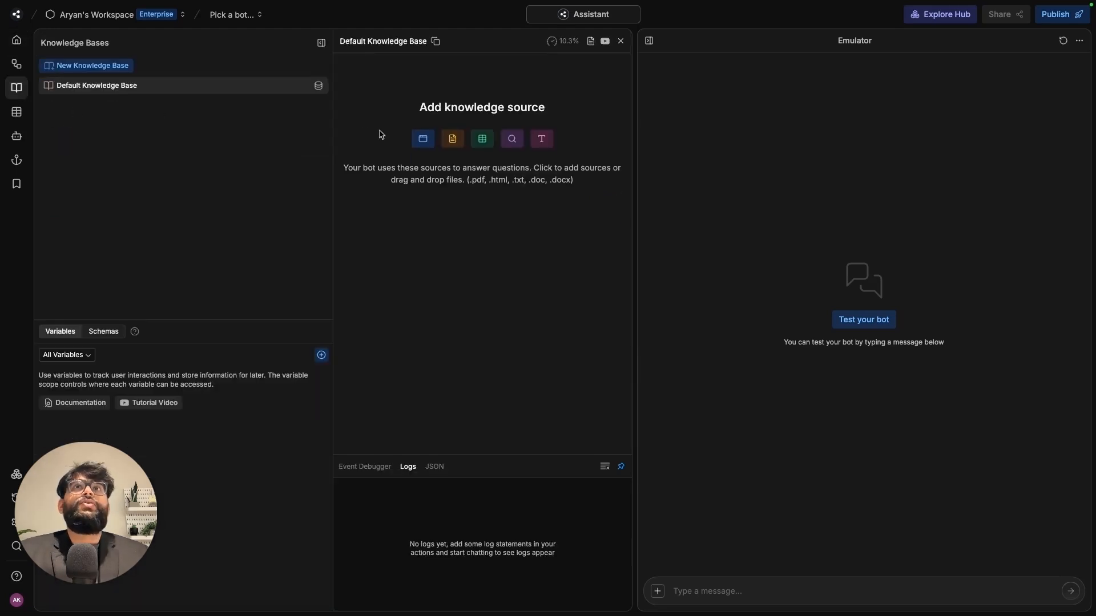
click(423, 139)
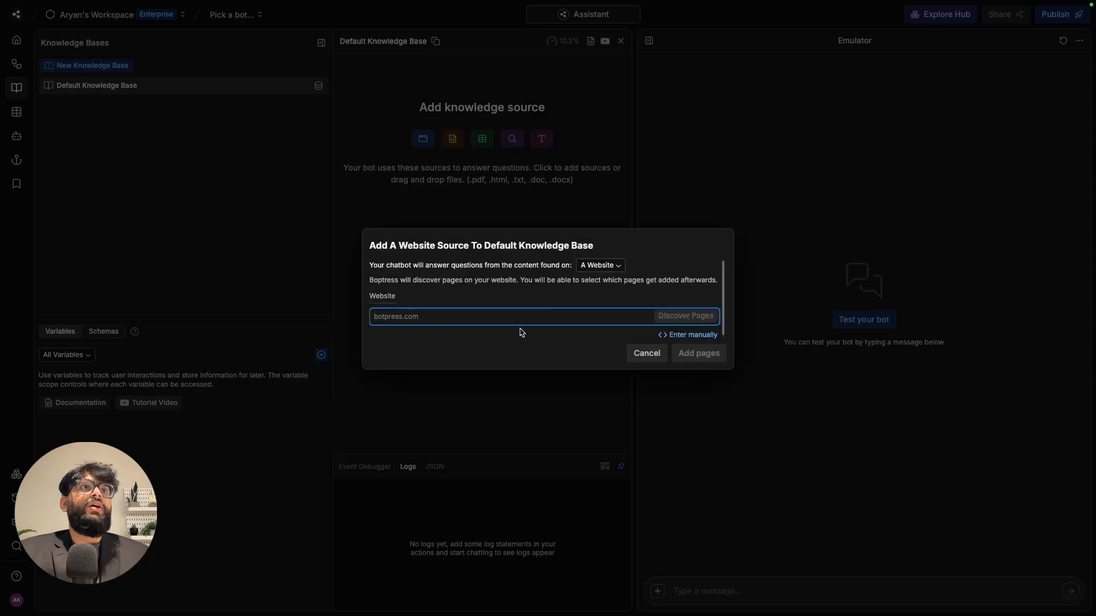
text(edditter)
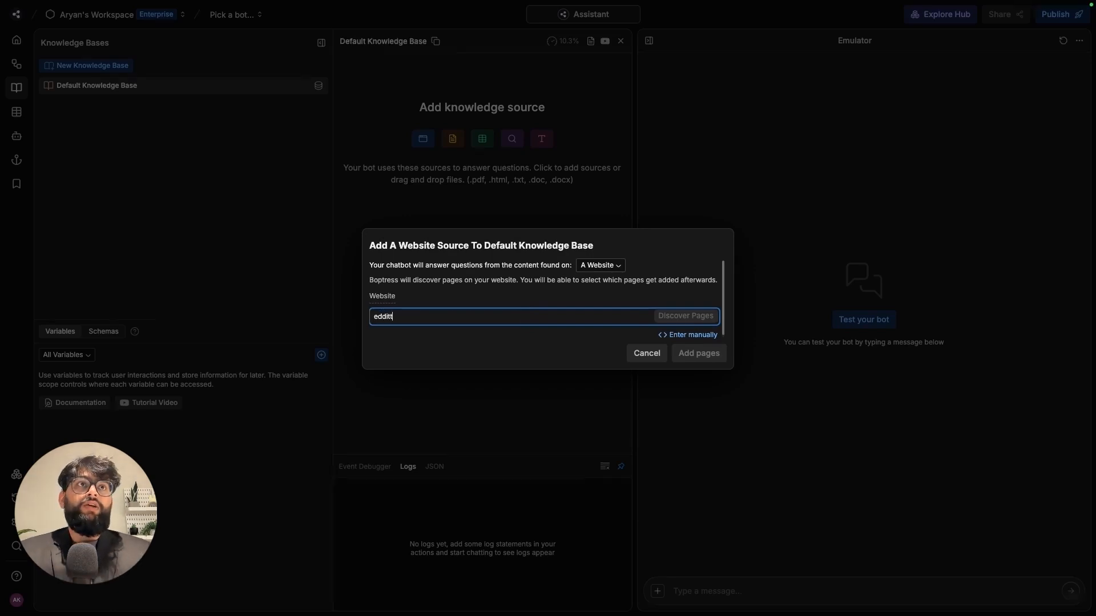
text(.io)
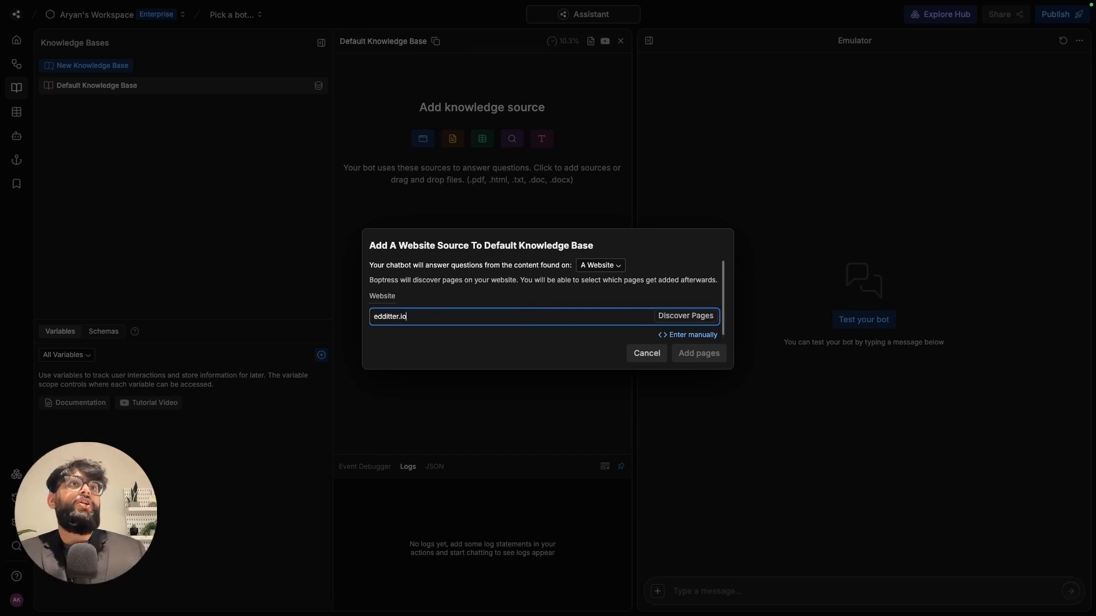
click(678, 318)
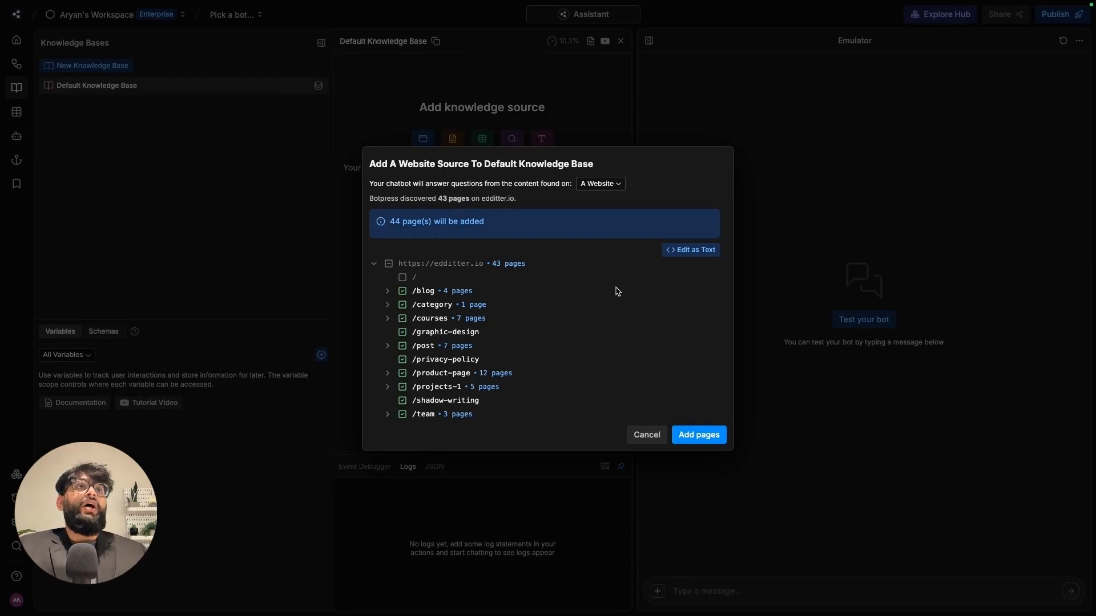
- Deselect every discovered folder except /privacy-policy and /projects-1
click(402, 291)
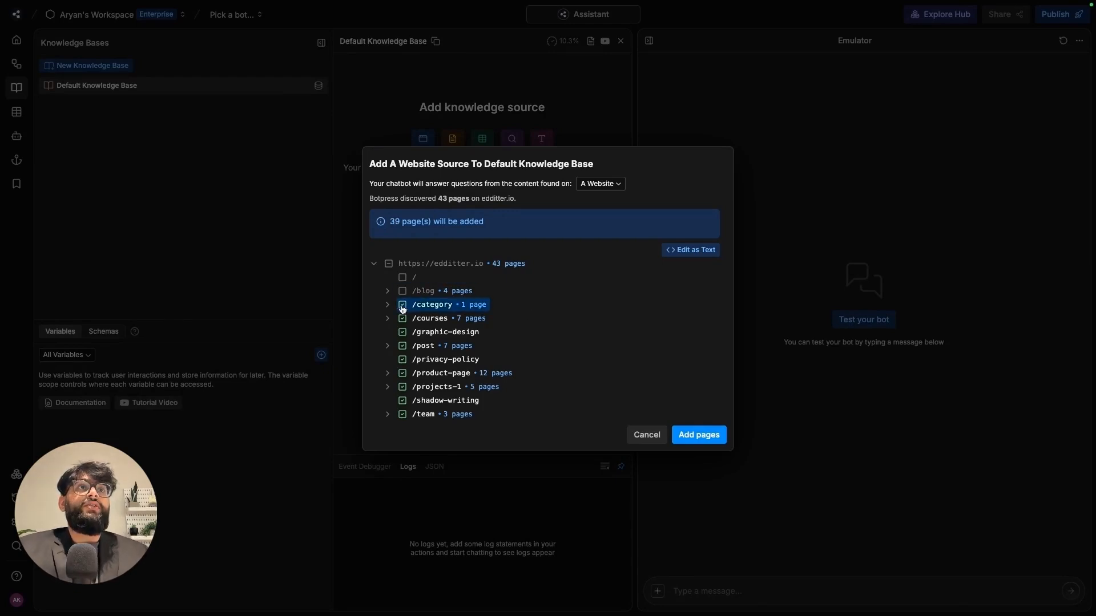
click(403, 304)
click(402, 318)
click(402, 332)
click(402, 346)
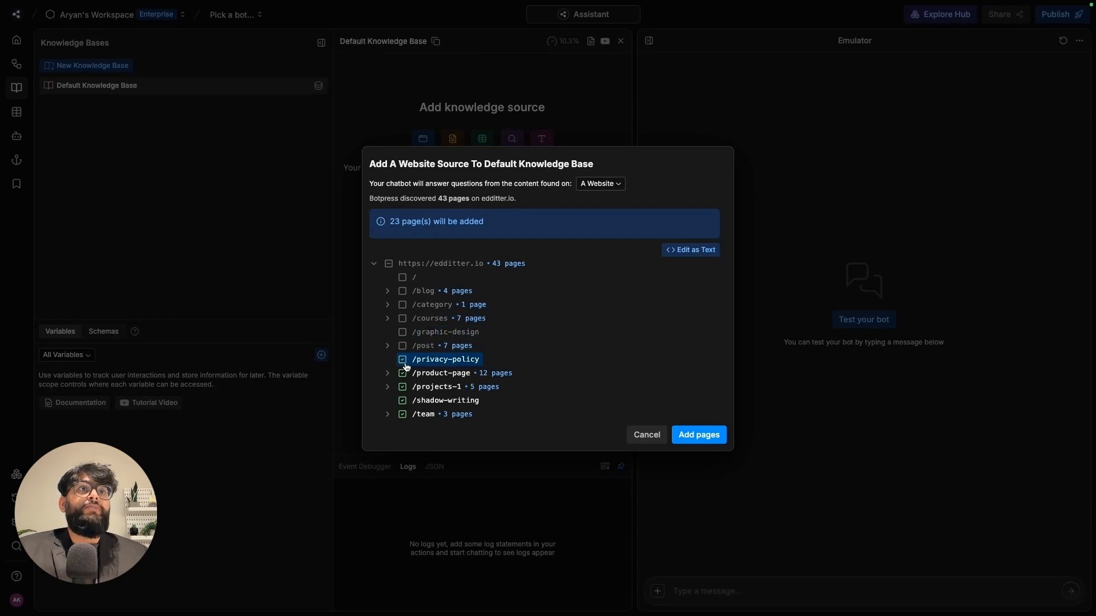
click(402, 360)
click(403, 374)
click(402, 401)
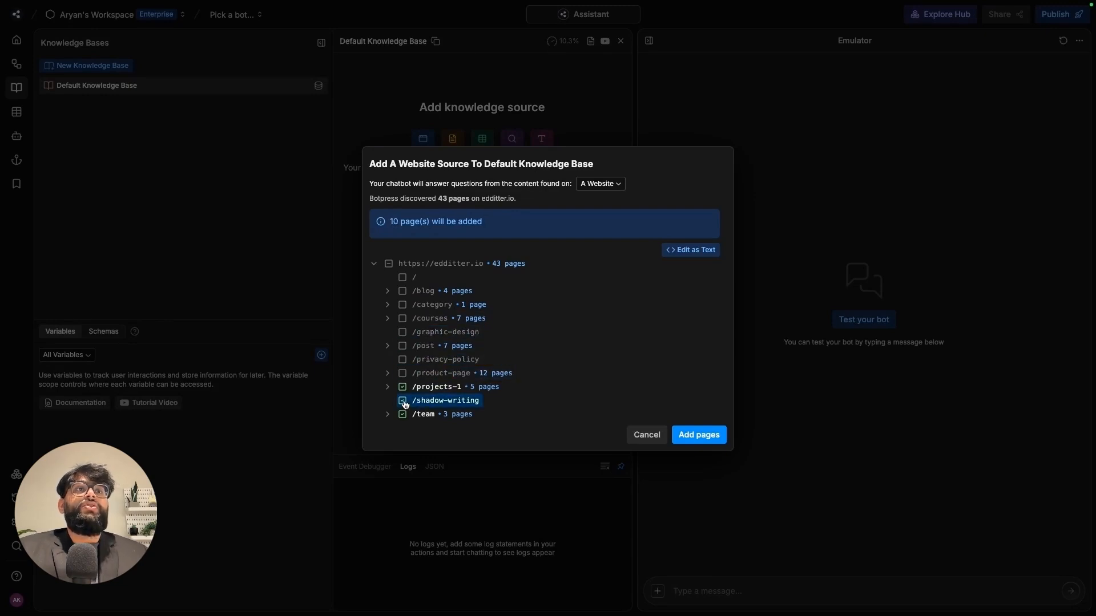
click(402, 414)
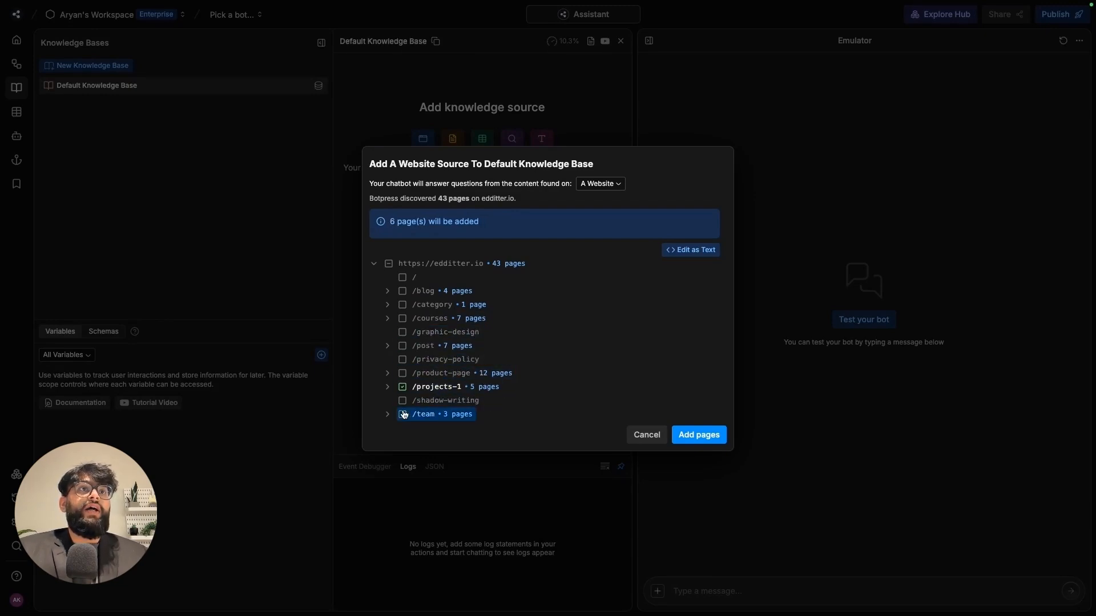
click(403, 360)
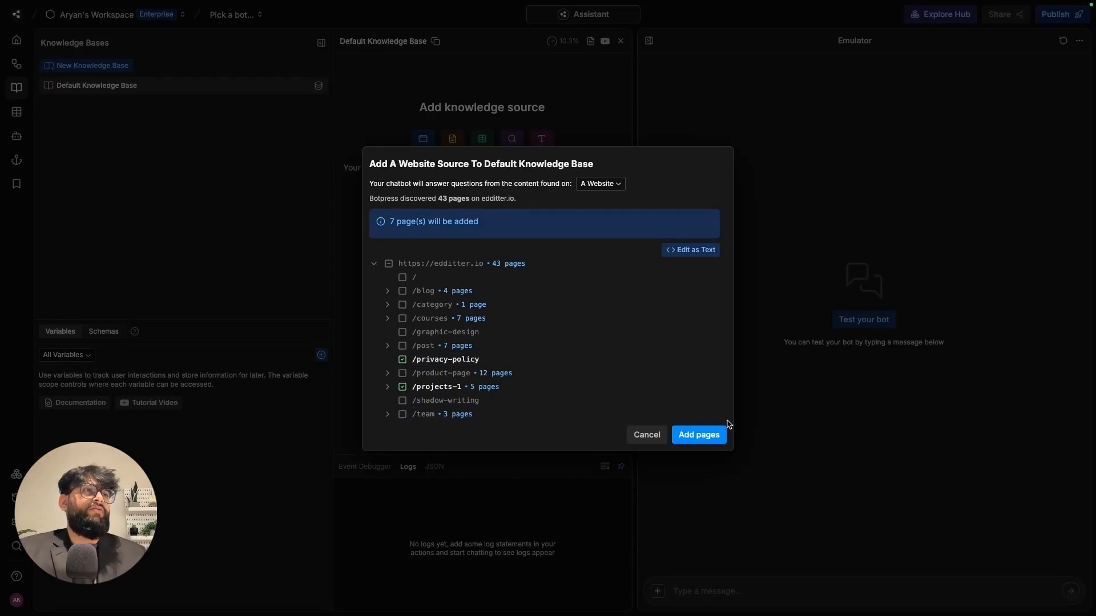
- Add the 7 selected edditter.io pages and confirm after reload that they are indexed
click(711, 437)
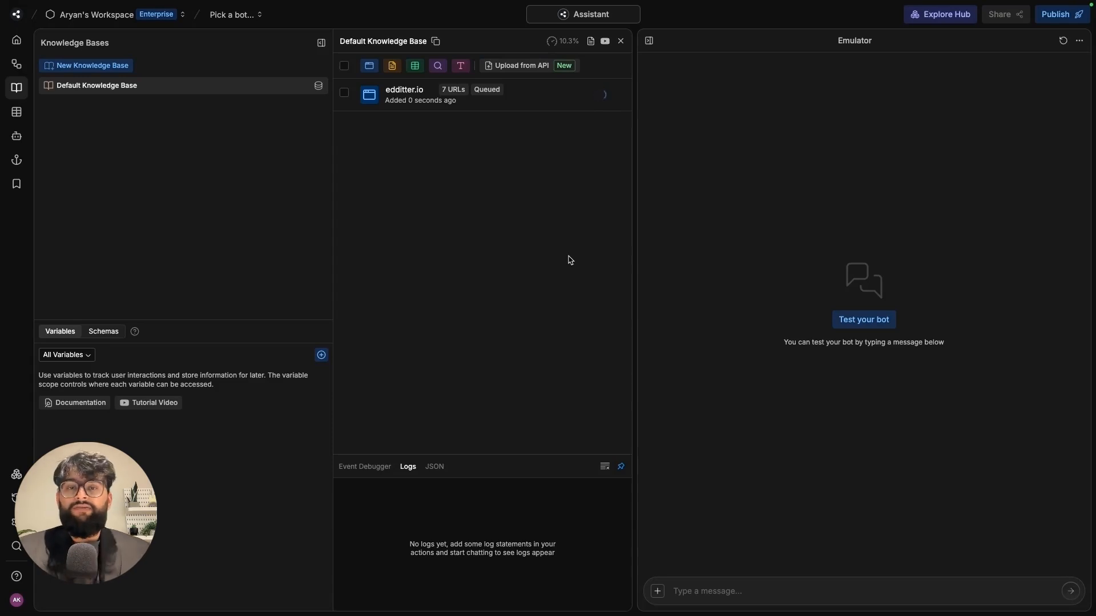
key(super+r)
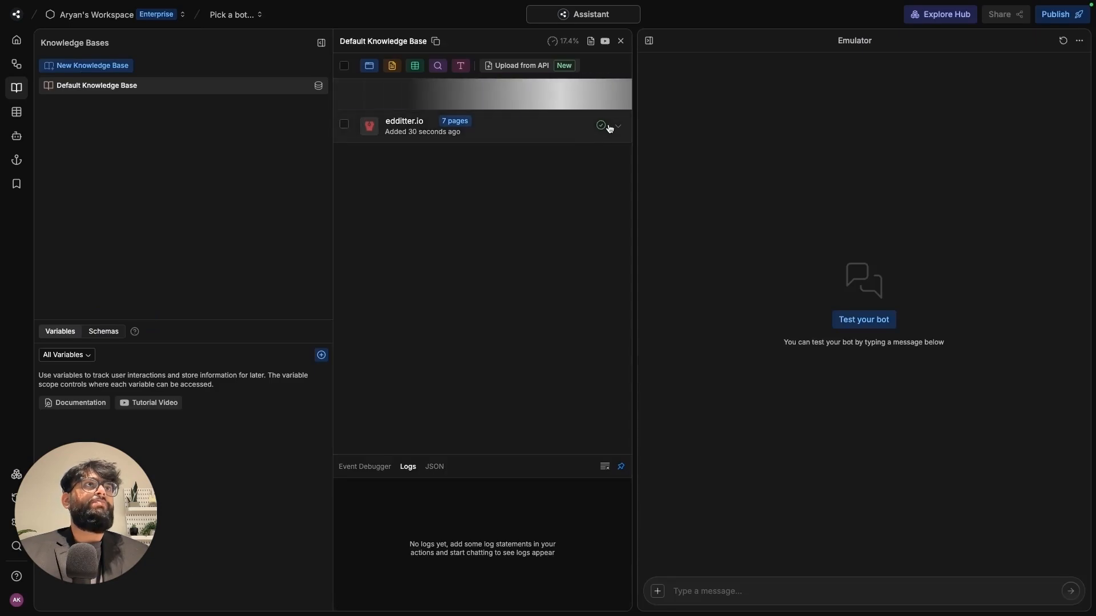
click(616, 125)
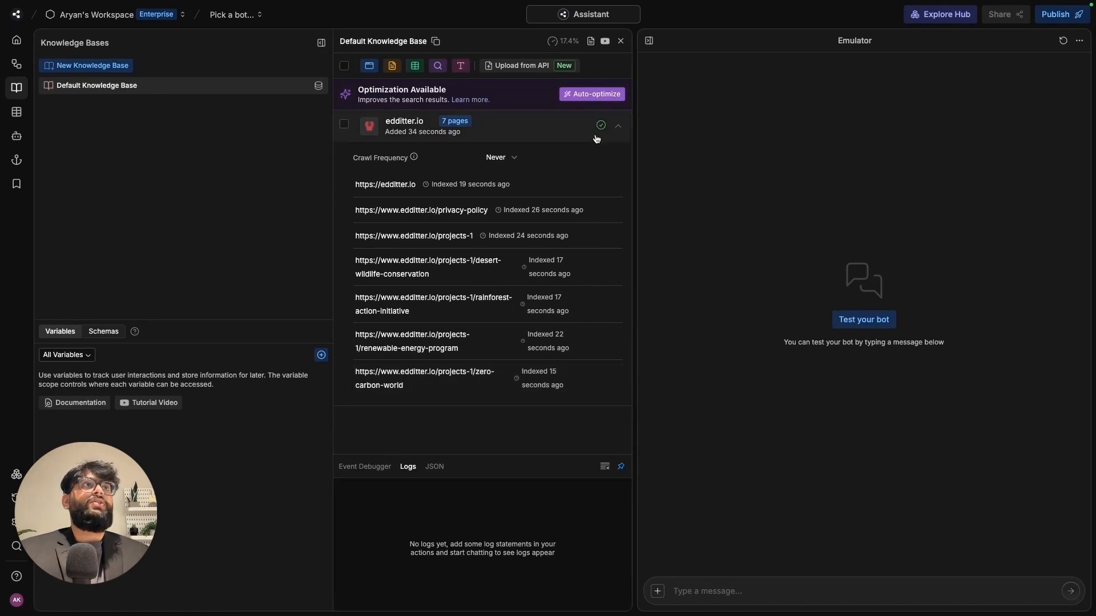
click(615, 130)
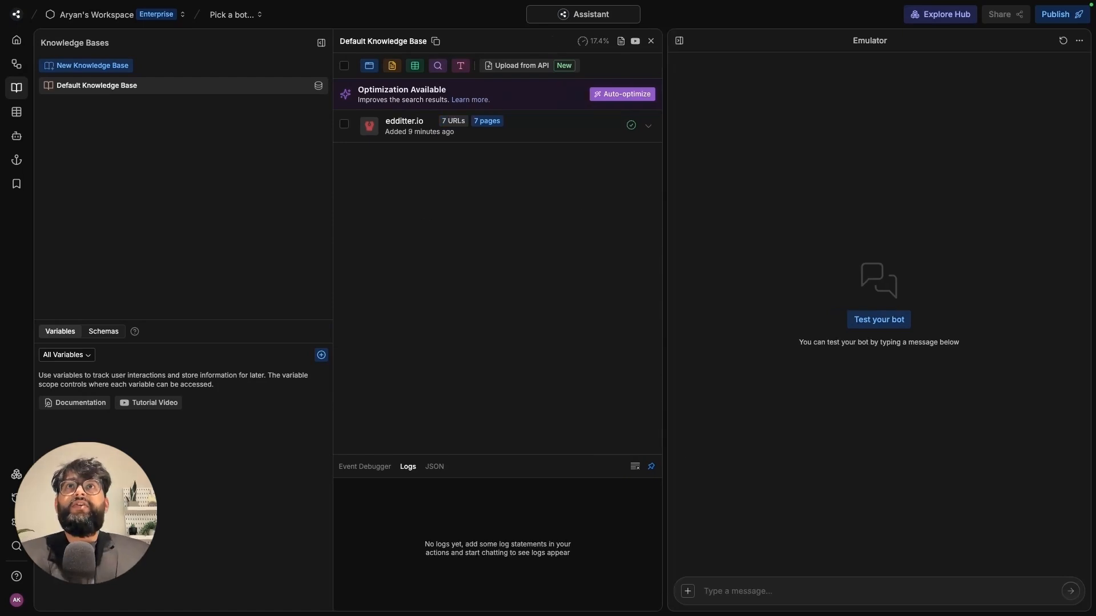
- Create a new table named volunteerTable
click(16, 114)
click(153, 96)
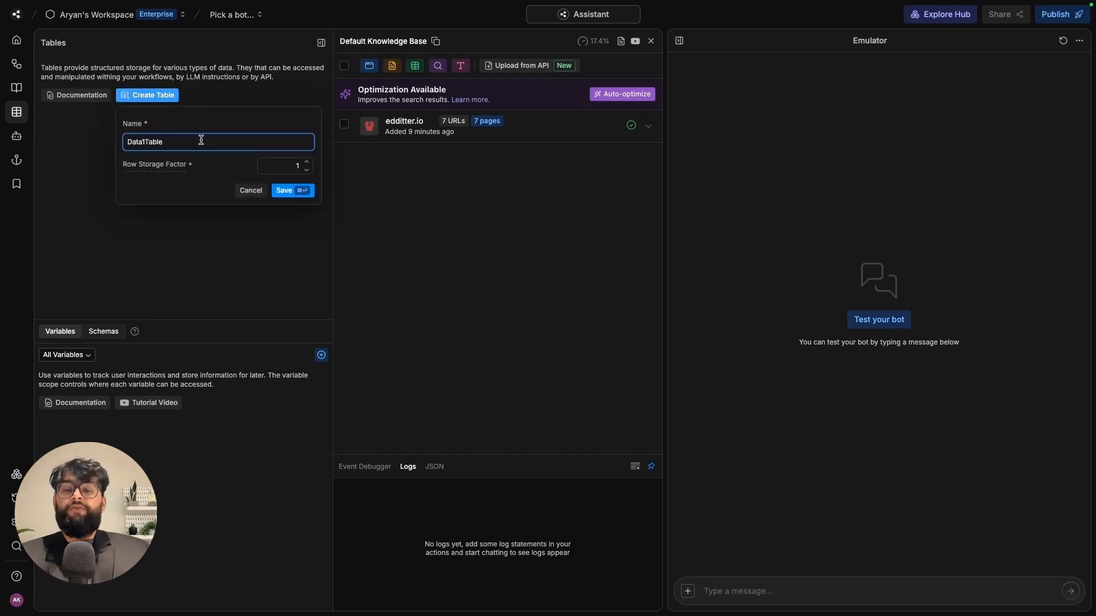
double_click(201, 141)
key(BackSpace)
text(vo)
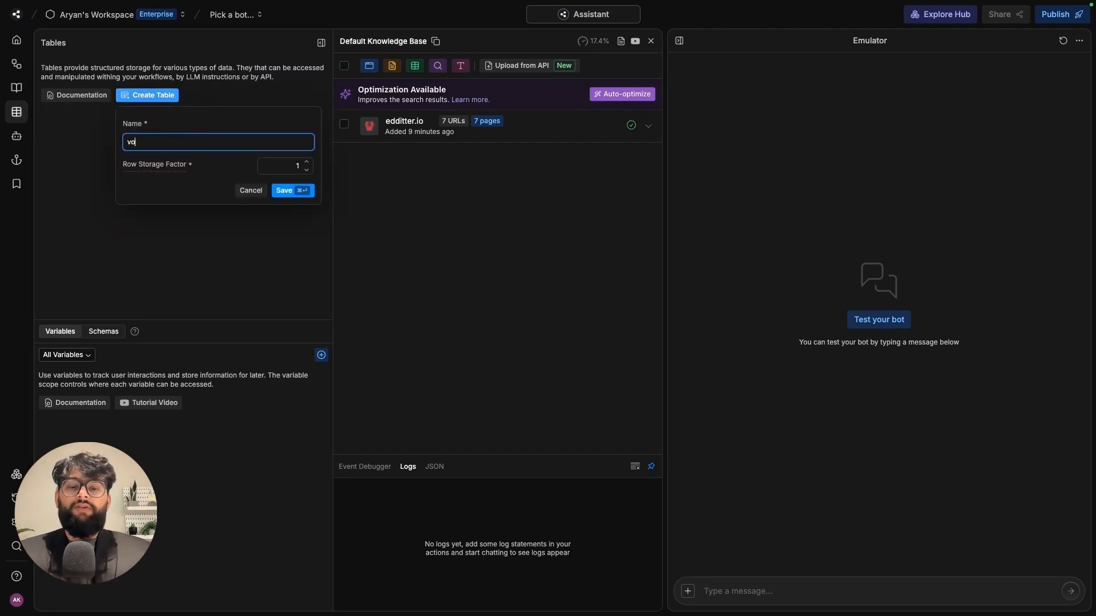
text(lunteerTable)
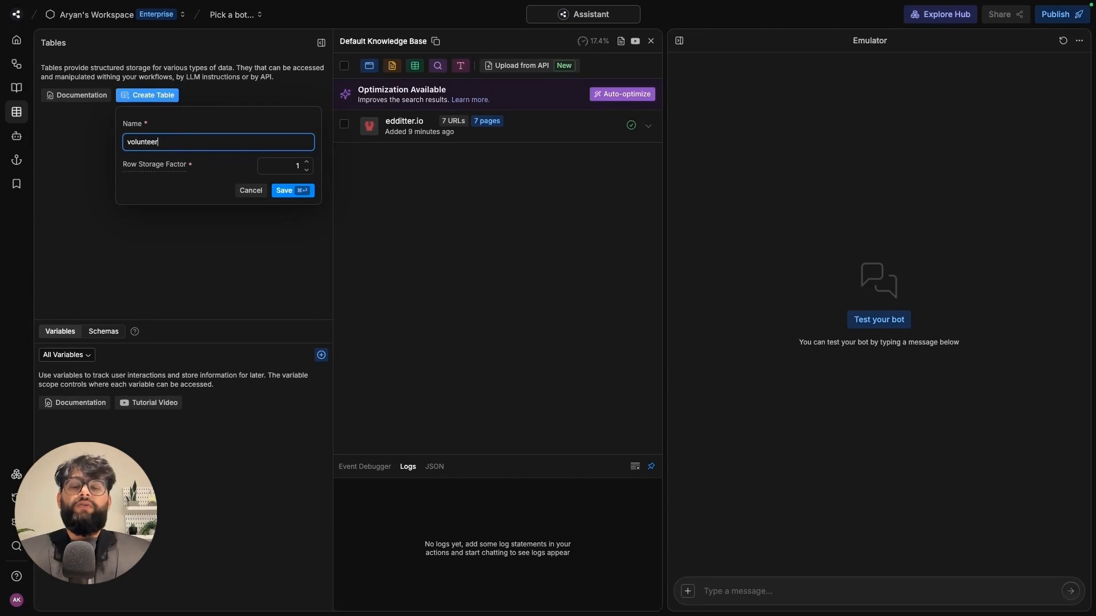
click(285, 190)
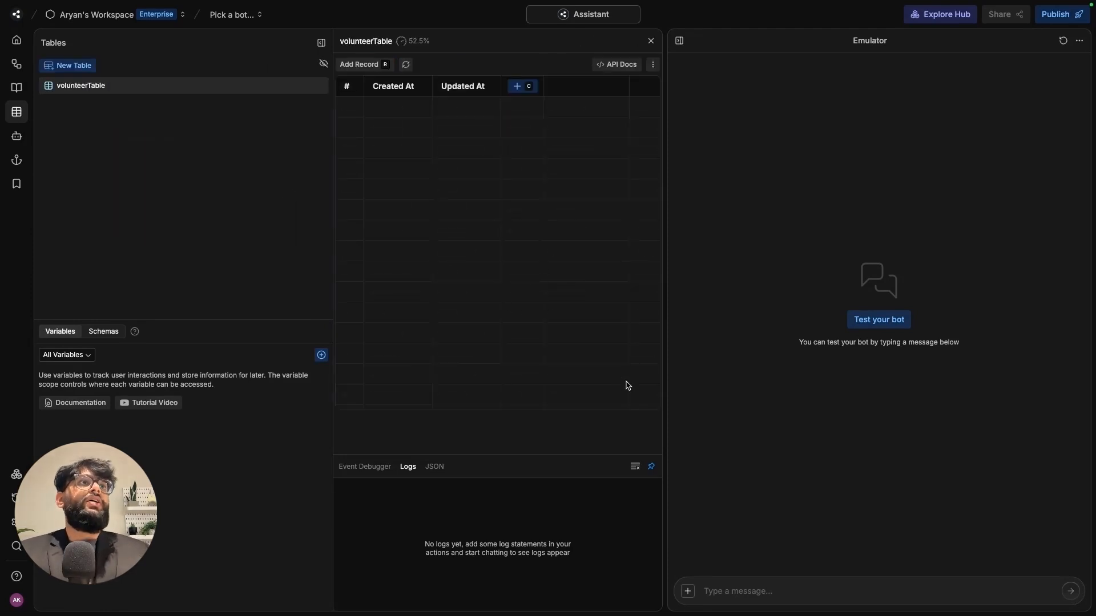
drag(663, 375, 945, 401)
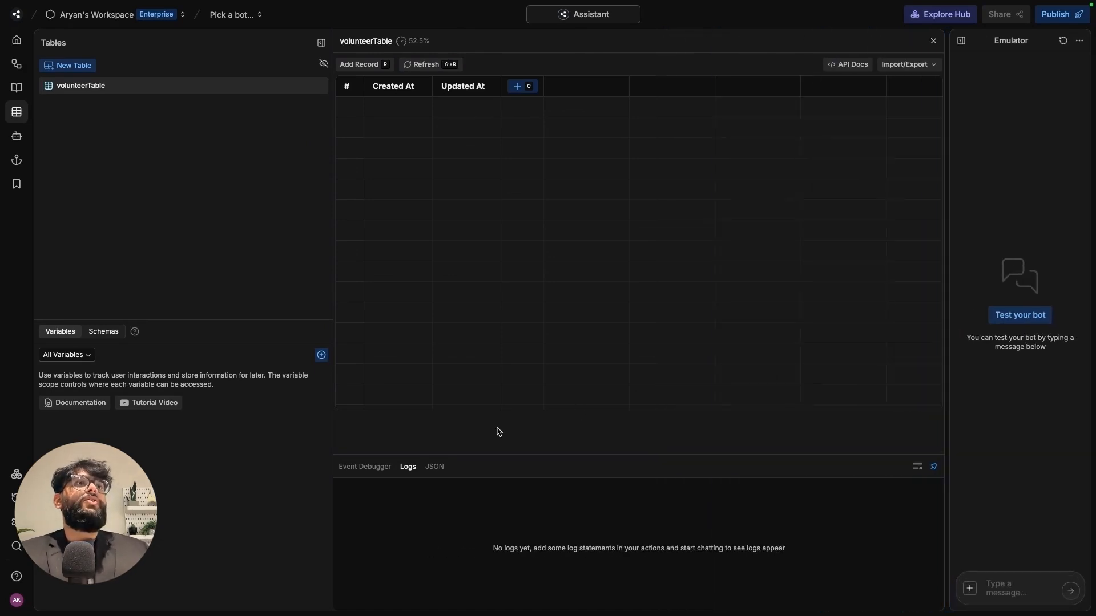
- Add name, email id and program columns to volunteerTable
click(520, 89)
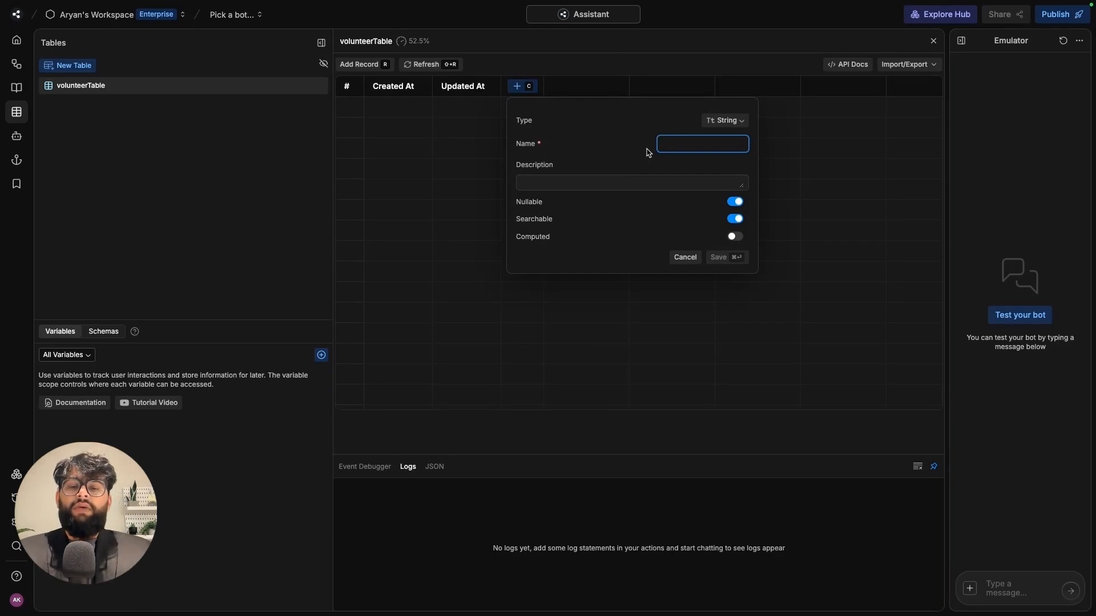
text(name)
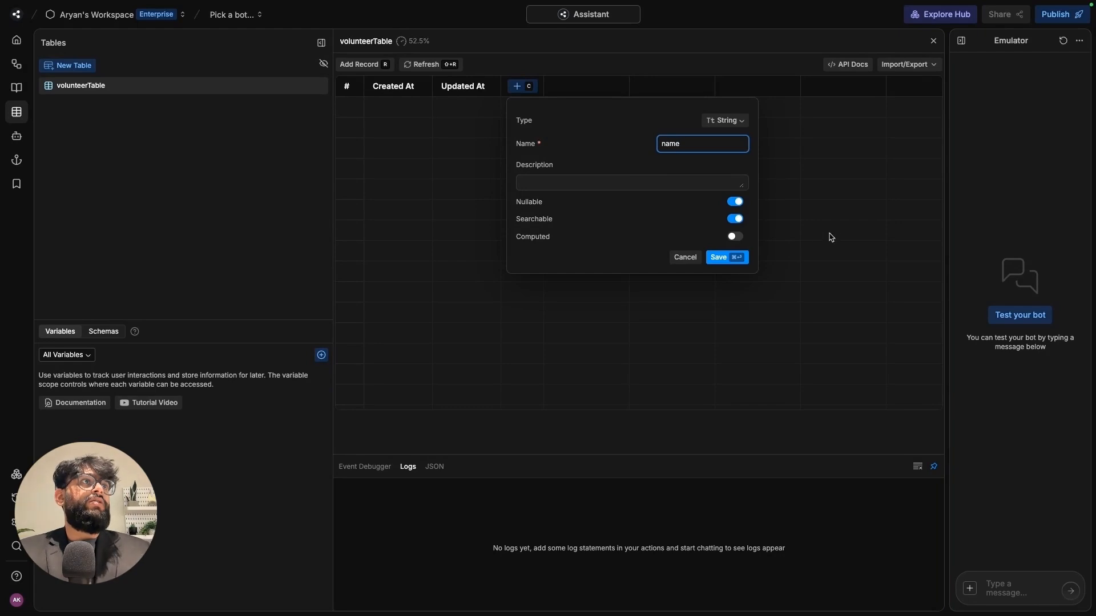
click(728, 259)
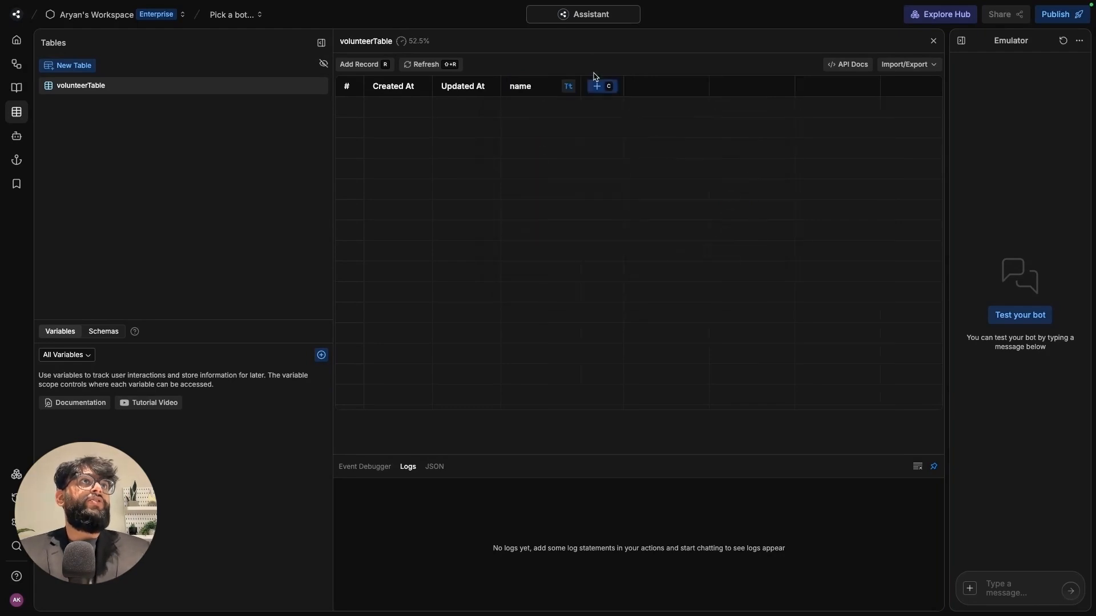
click(603, 88)
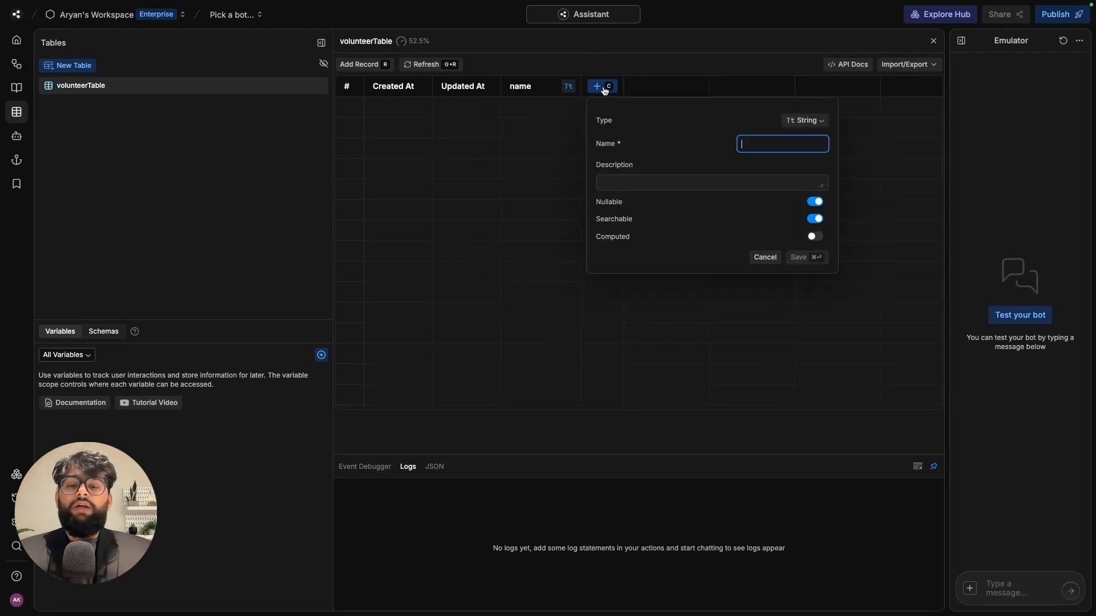
text(email)
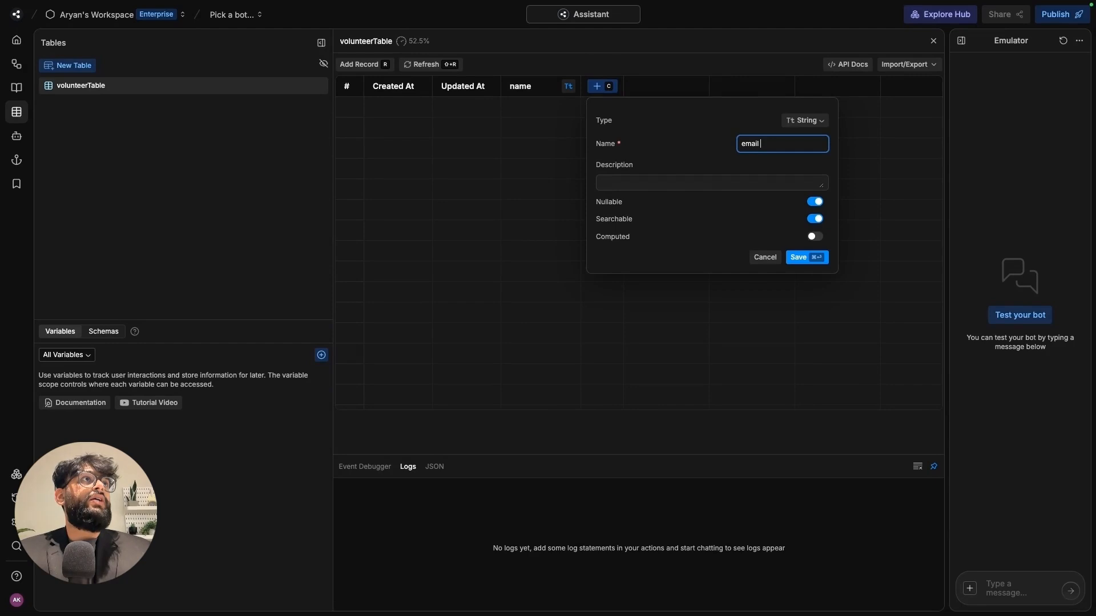
text( id)
click(804, 258)
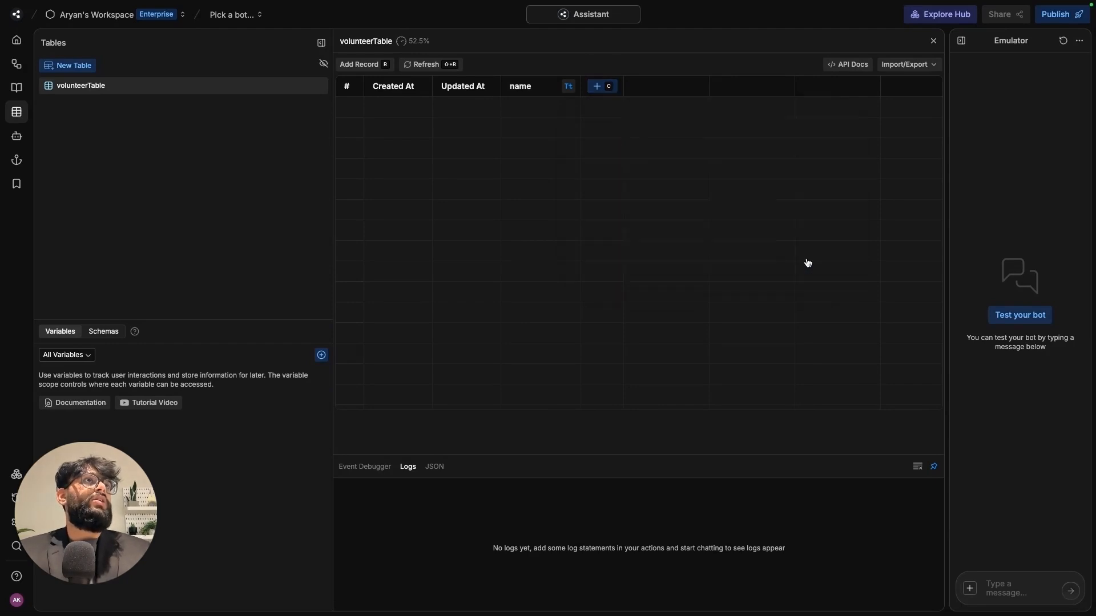
click(685, 86)
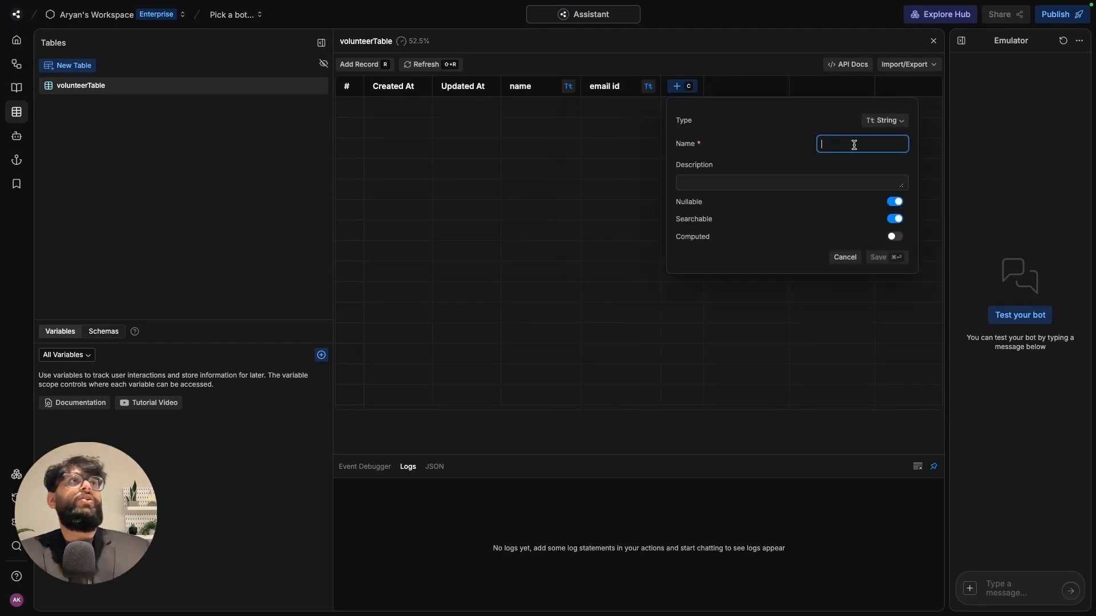
text(program)
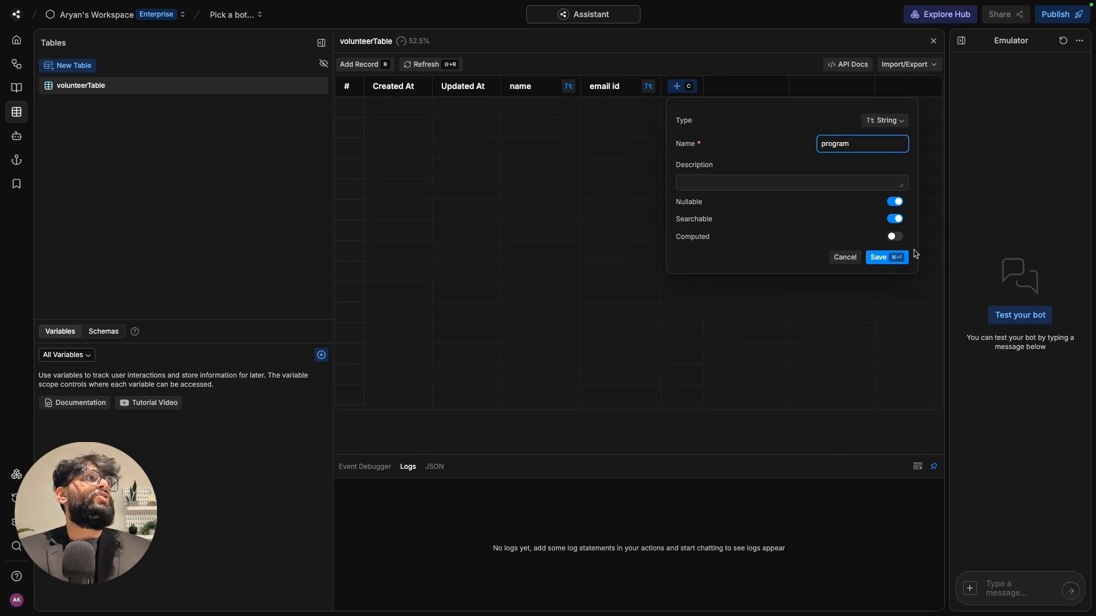
click(884, 257)
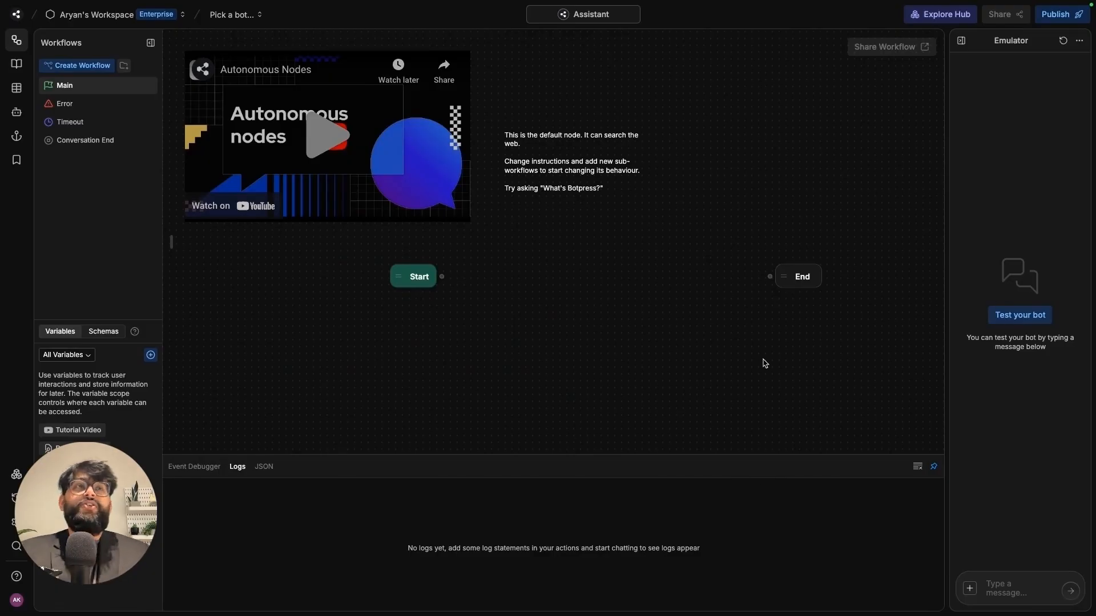
- Add a standard node between Start and End, rename it firstMessage, and list its cards
drag(689, 351, 497, 342)
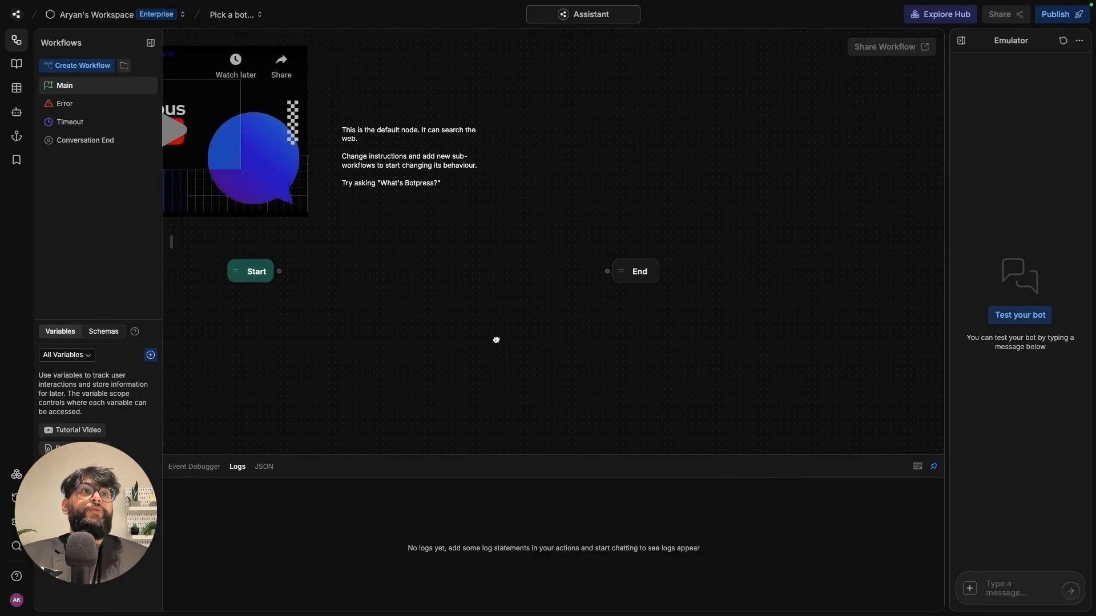
right_click(371, 266)
click(391, 276)
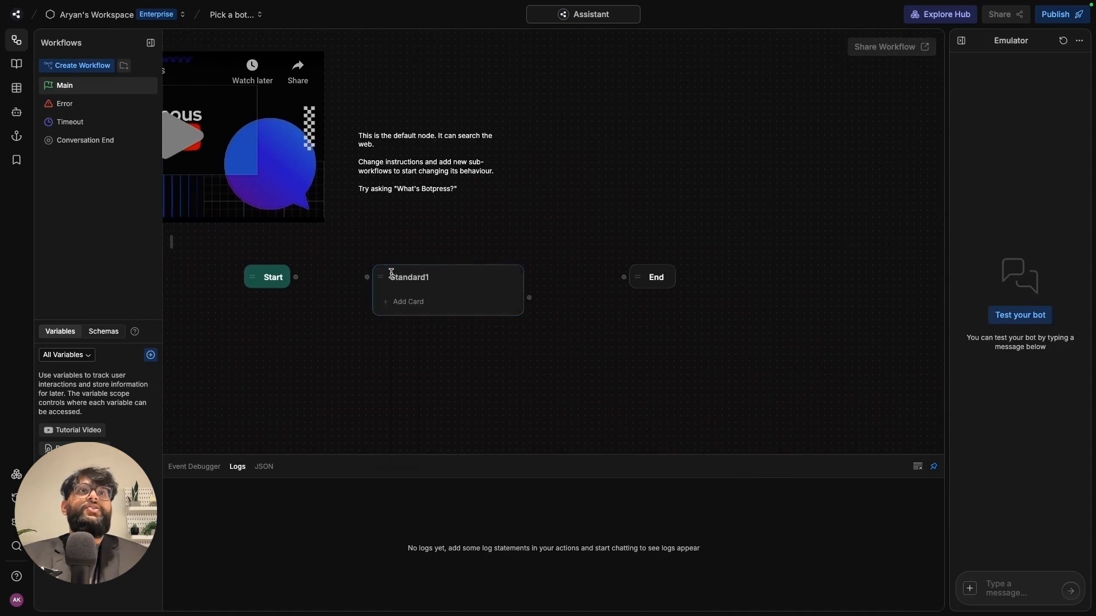
click(434, 273)
double_click(454, 277)
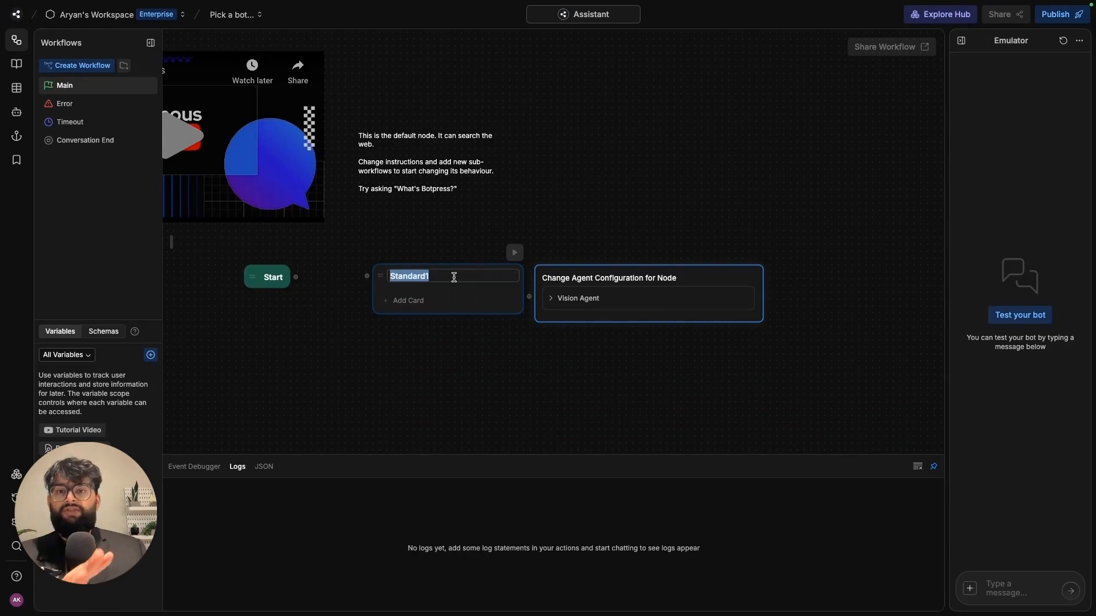
text(frist)
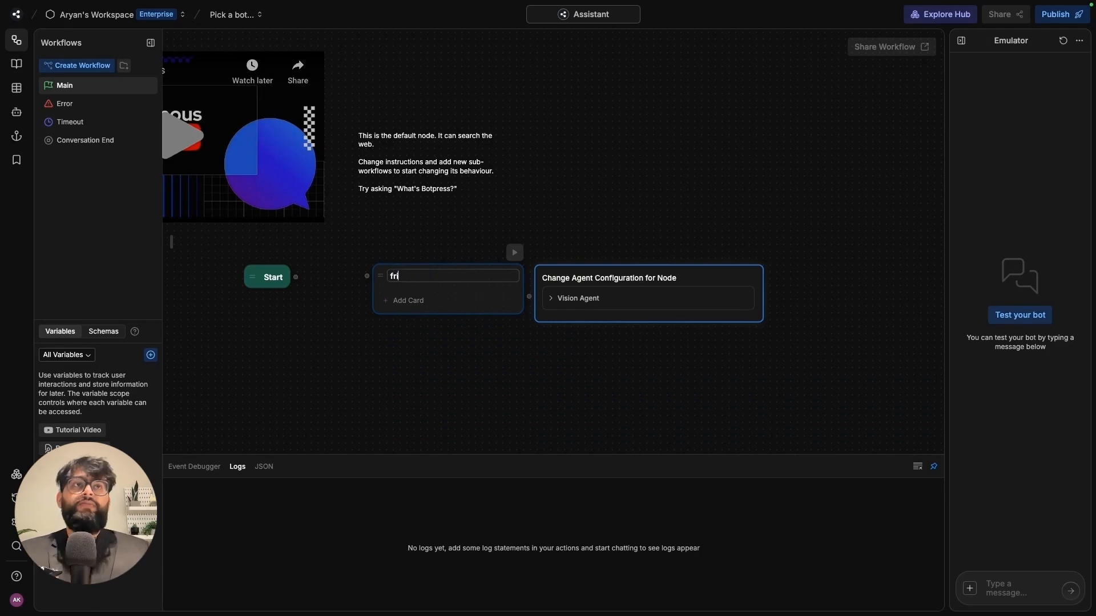
key(BackSpace)
key(BackSpace)
key(BackSpace)
key(BackSpace)
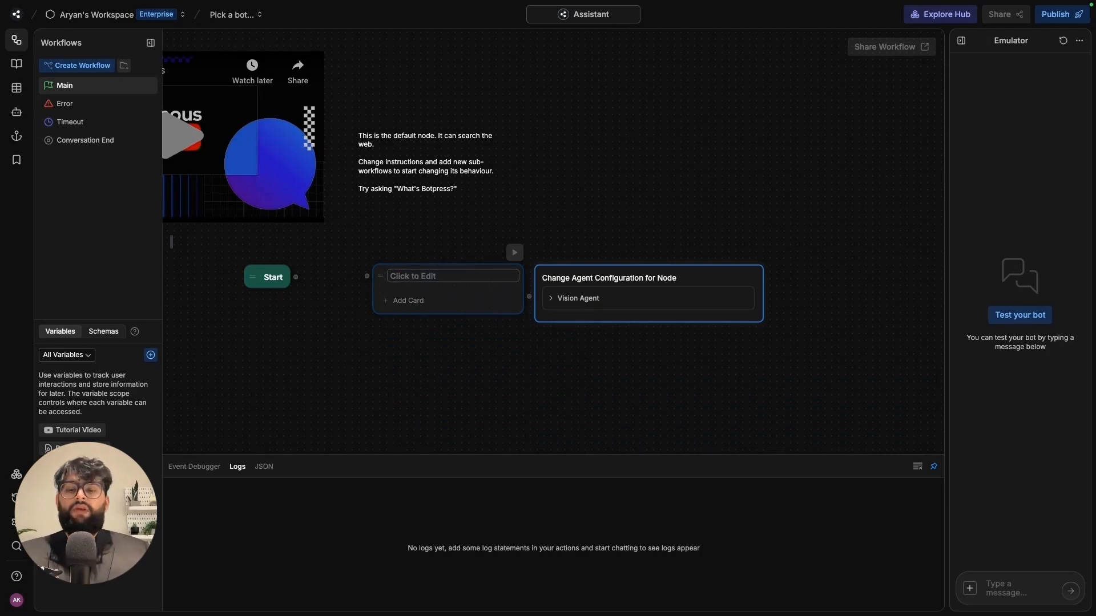
text(first)
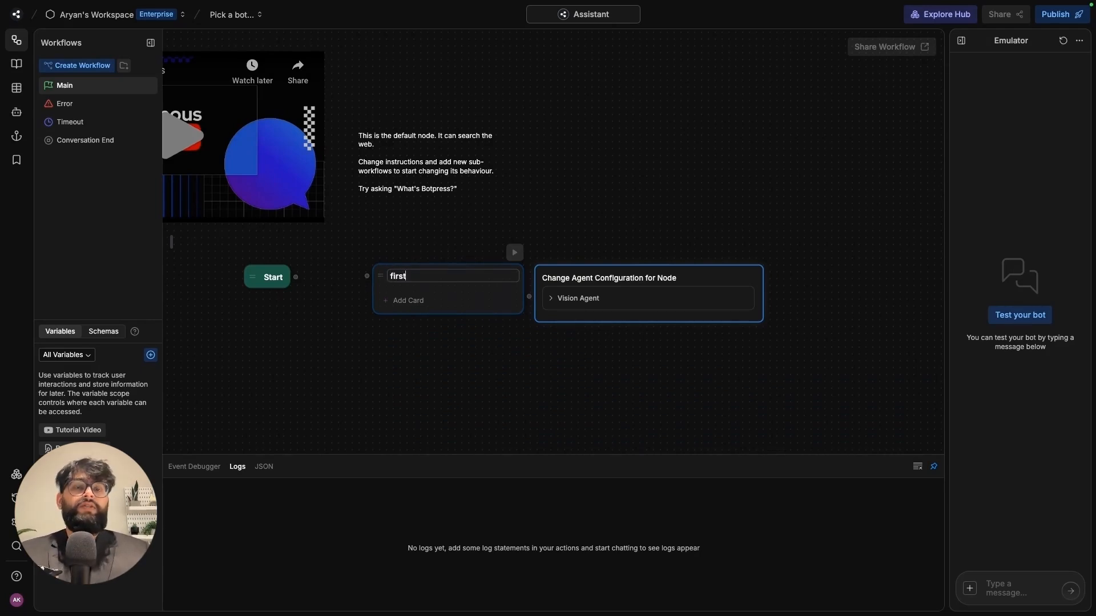
text(Message)
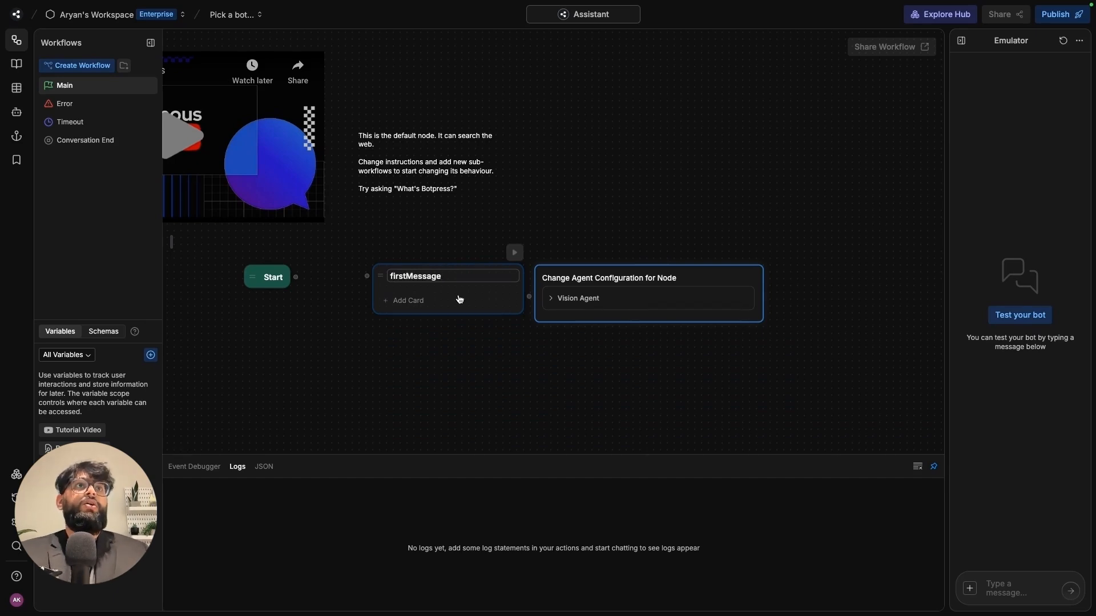
click(463, 301)
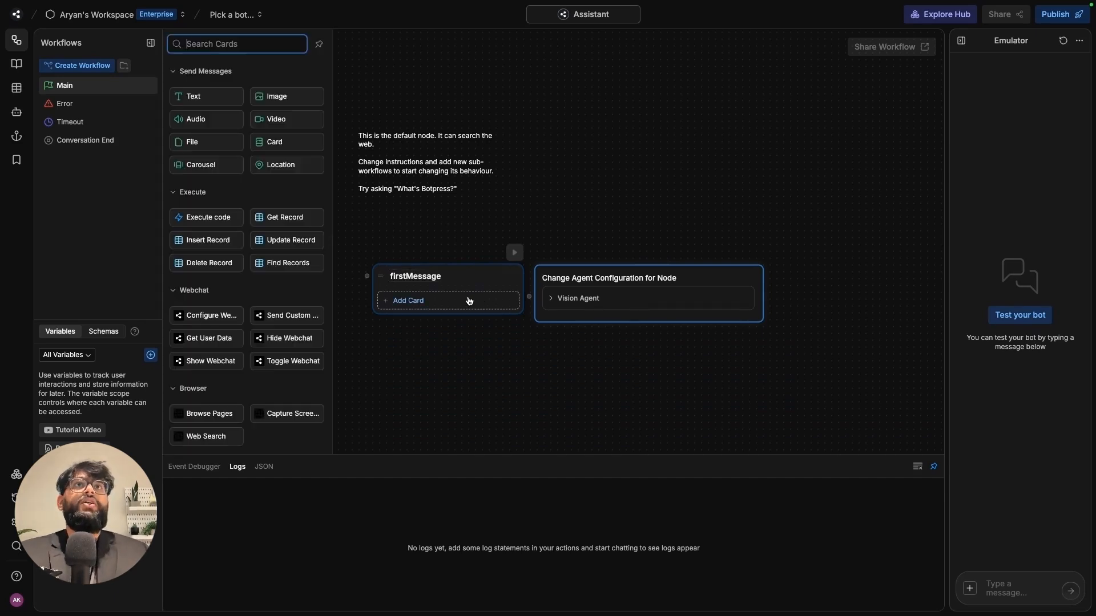
- Add a Text card to firstMessage containing the pasted edditter.io welcome paragraph
click(191, 99)
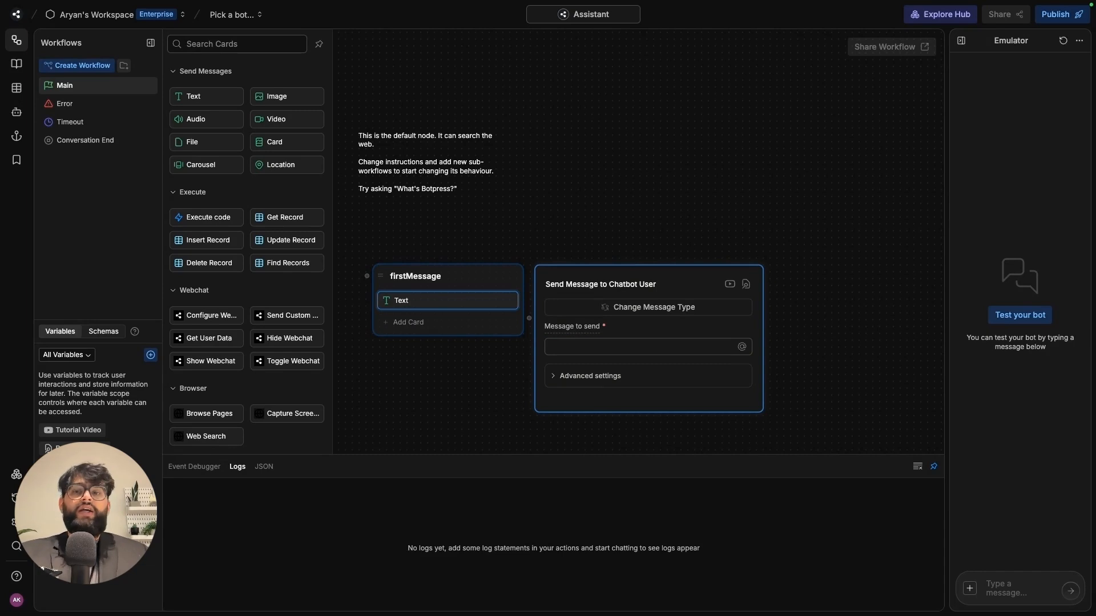
click(677, 346)
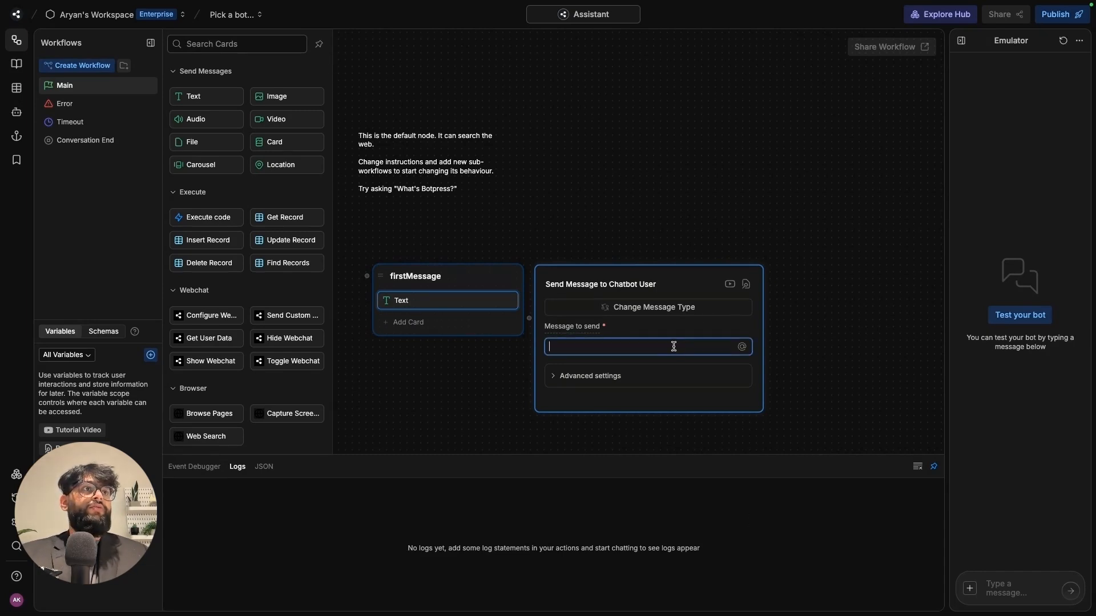
text(Welcome to edditter.io, your neighborhood NGO for a change. We are working towards a plethora of environmental causes with a team of volunteers and generous sponsors.)
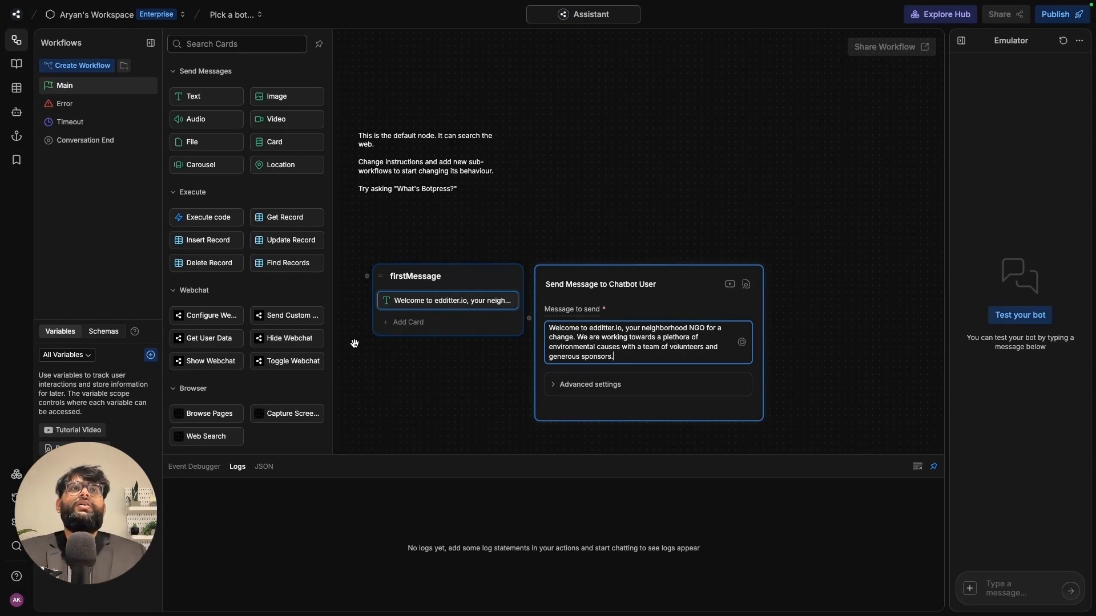
click(421, 330)
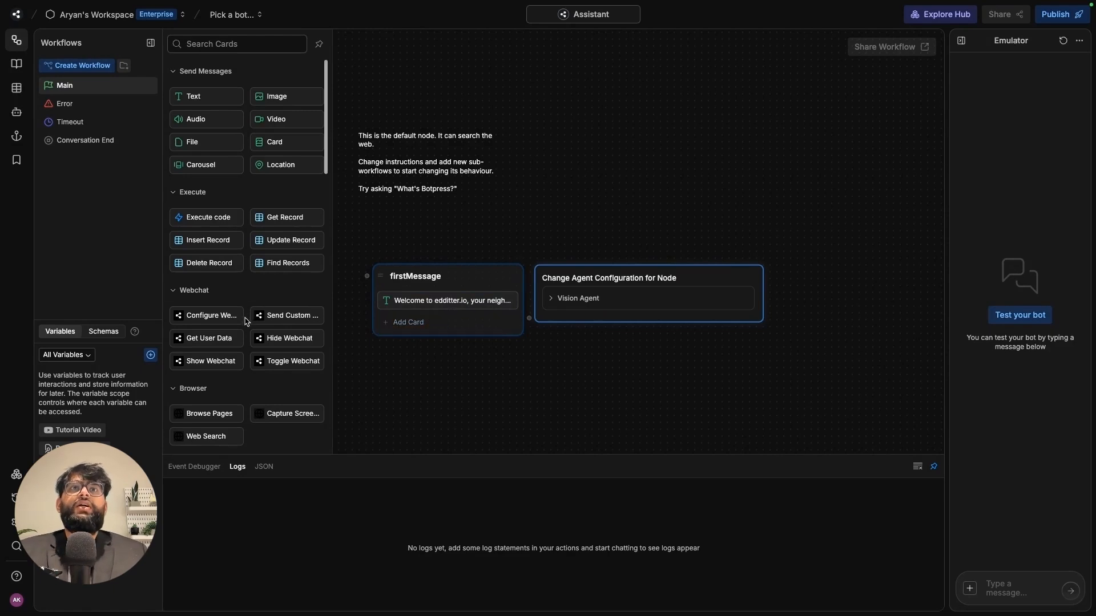
scroll(250, 310, down, 10)
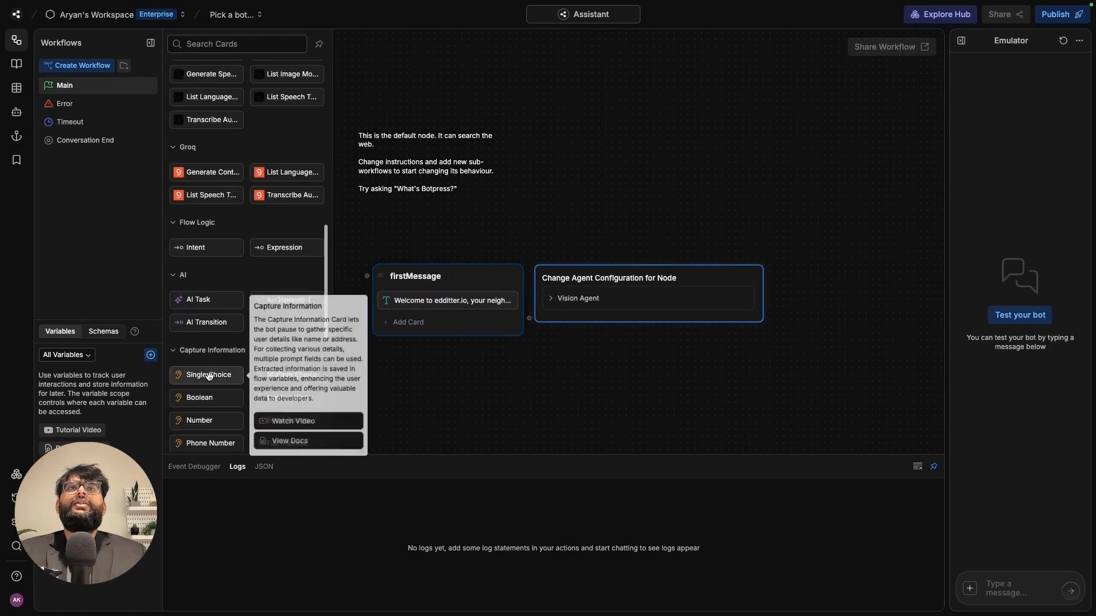
- Add a Single Choice card asking 'What would you like to do next?'
click(209, 376)
drag(467, 411, 436, 360)
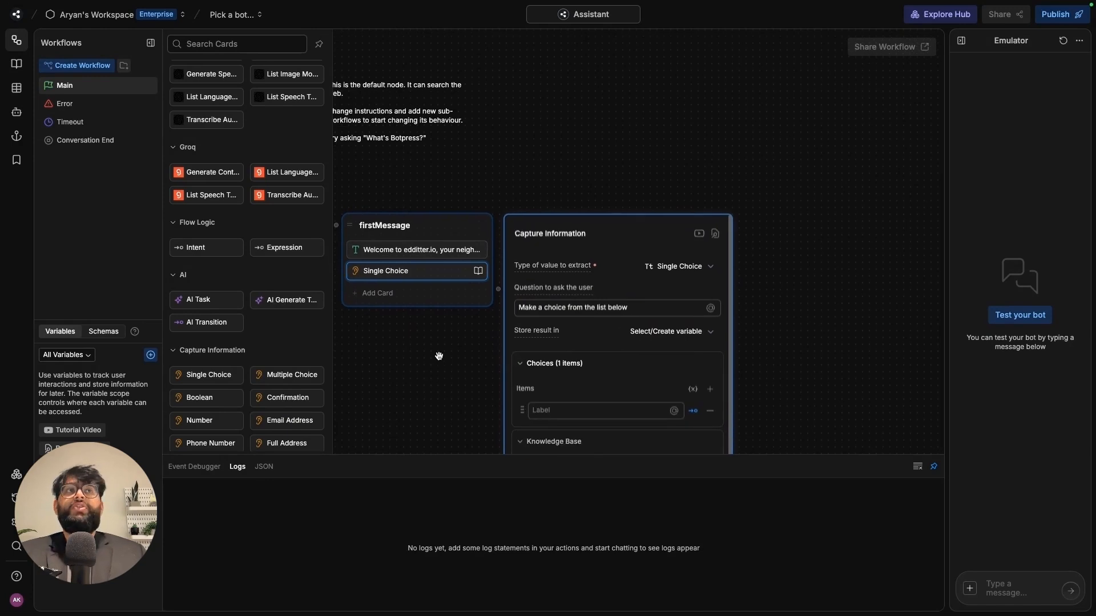
triple_click(666, 303)
text(Wh)
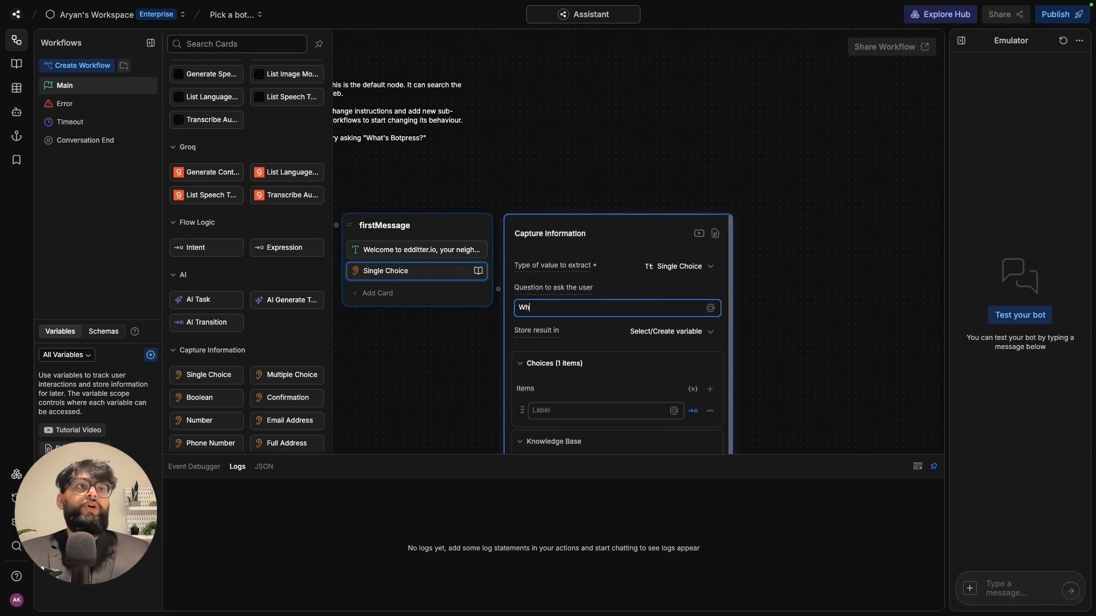
text(at would yo)
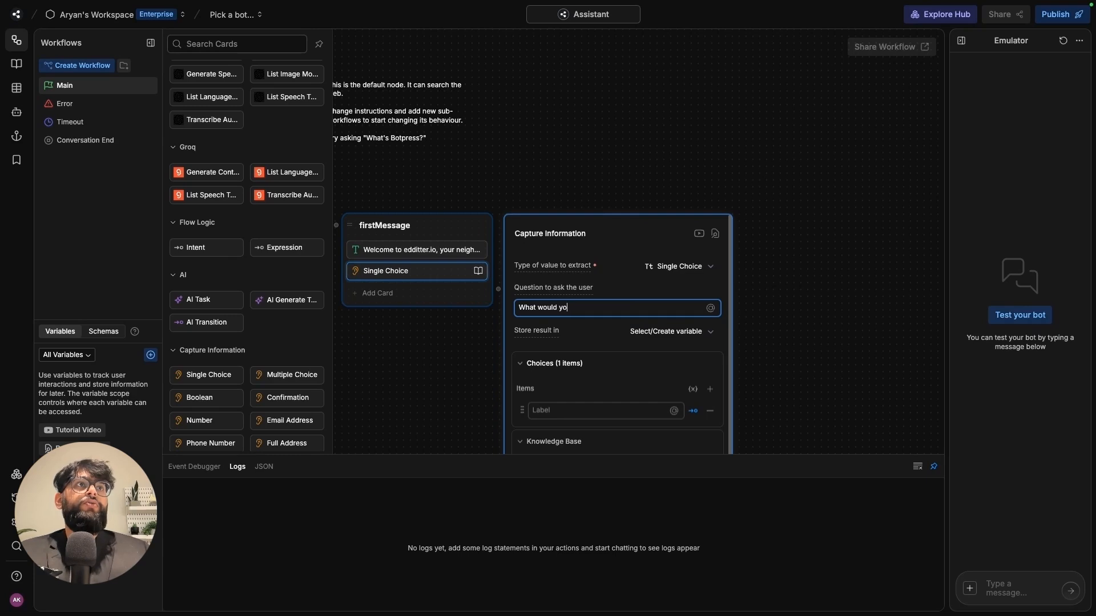
text(u like to do )
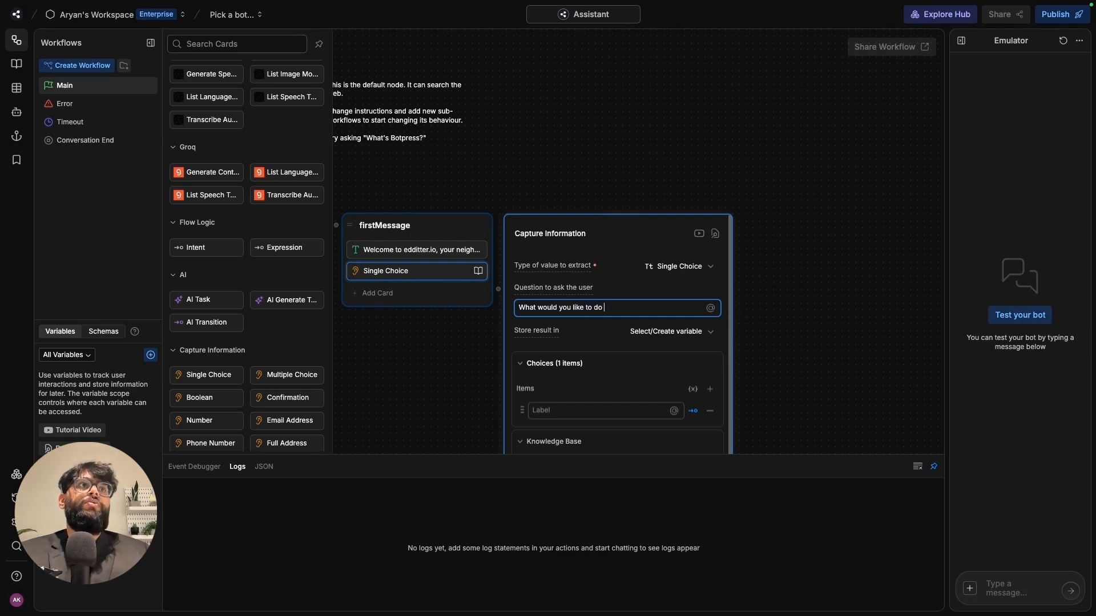
text(next?)
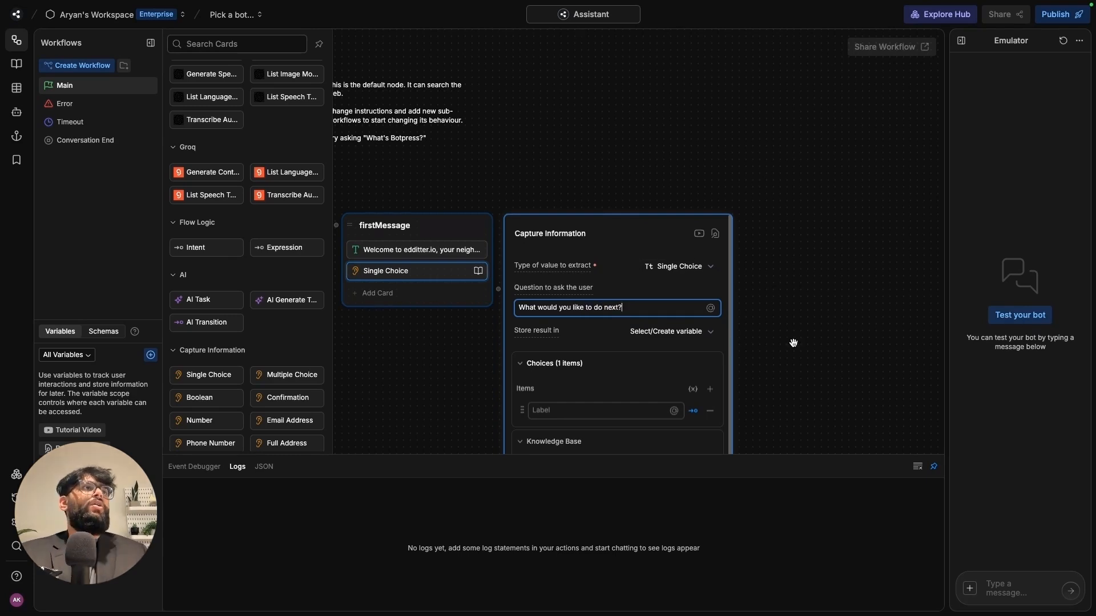
drag(793, 342, 739, 254)
- Add choices Volunteer for Programs, Know more about the Programs, and Close the conversation
click(556, 324)
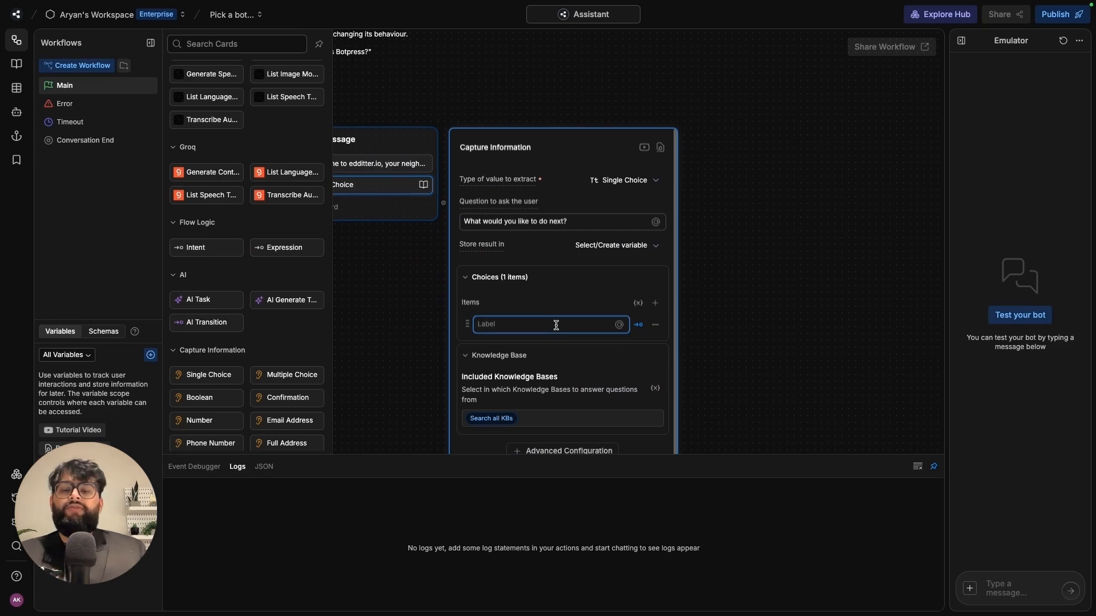
text(V)
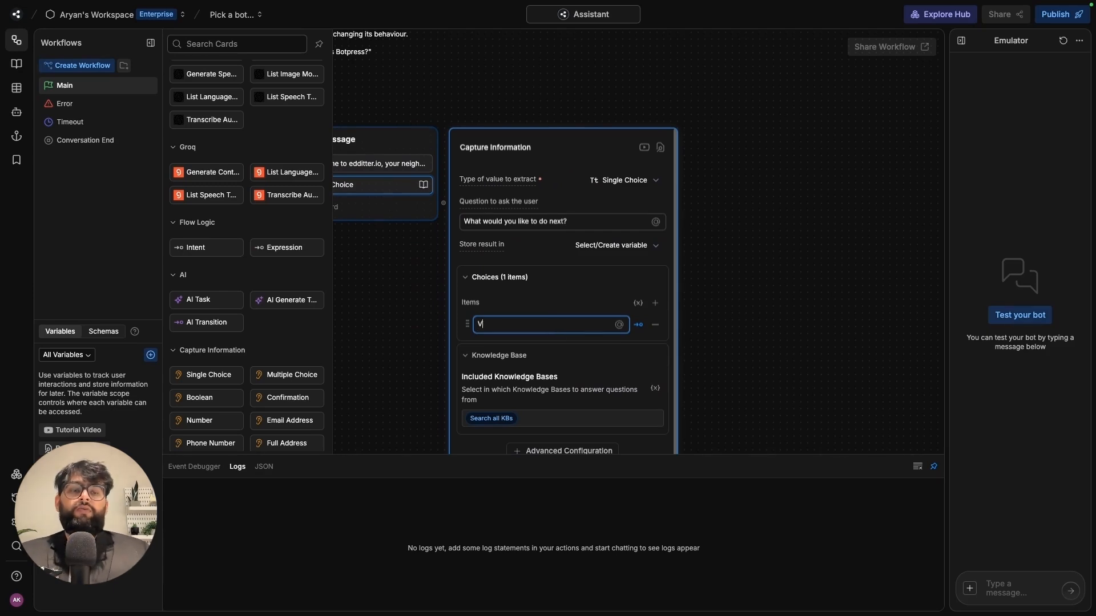
text(olunteer for Programs)
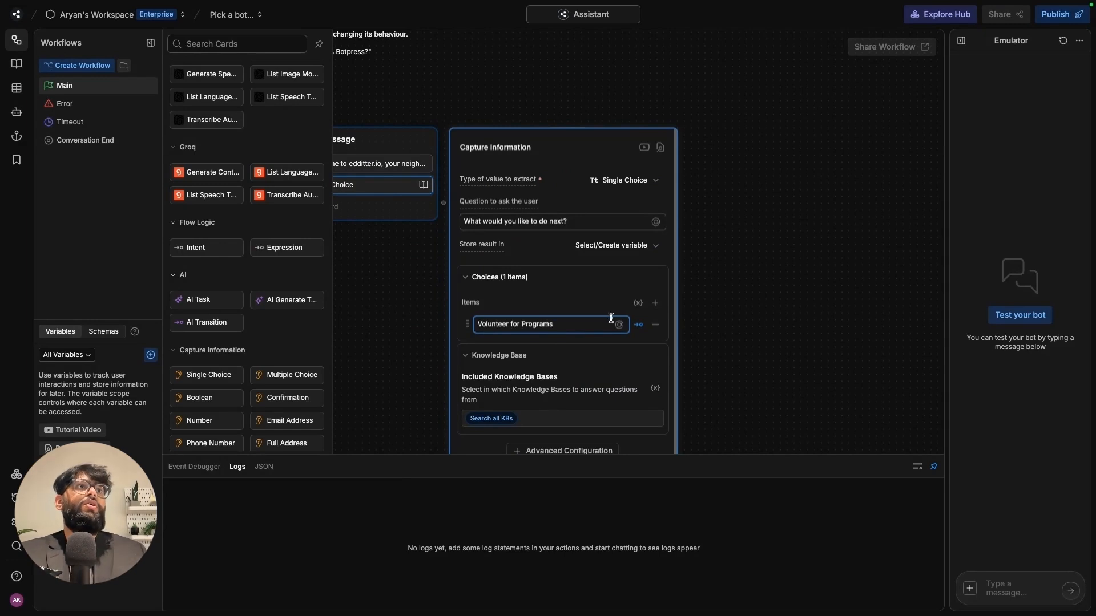
click(655, 303)
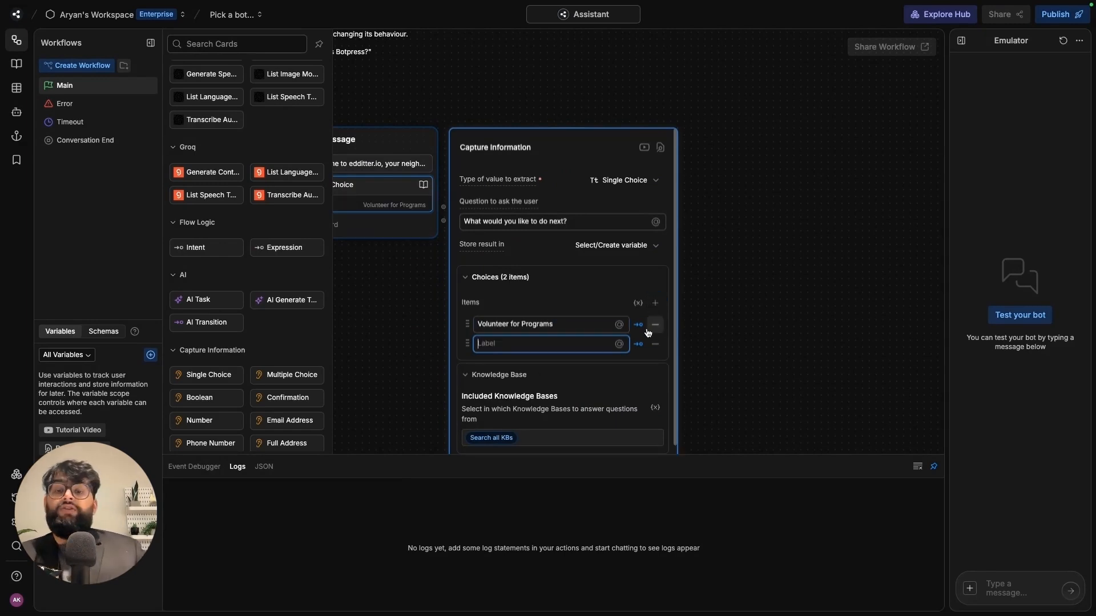
text(K)
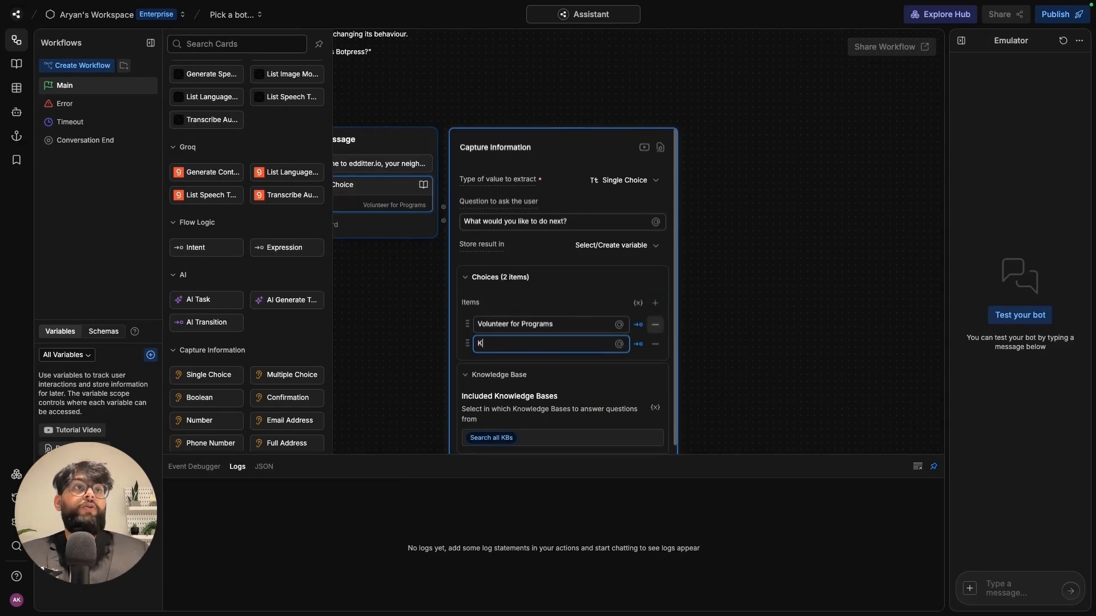
text(now more abou)
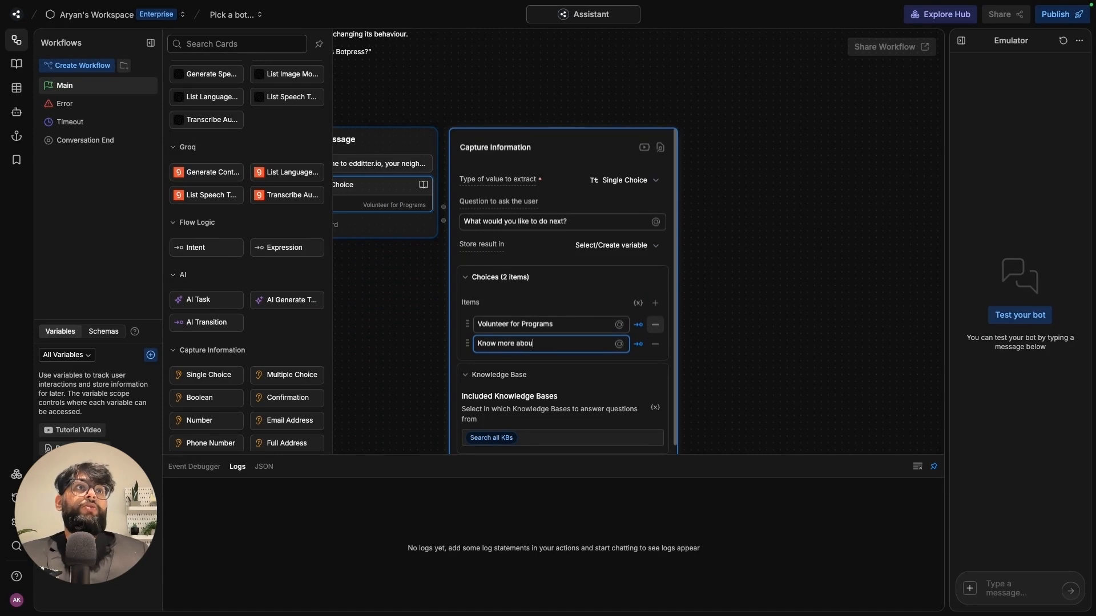
text(t the Prgor)
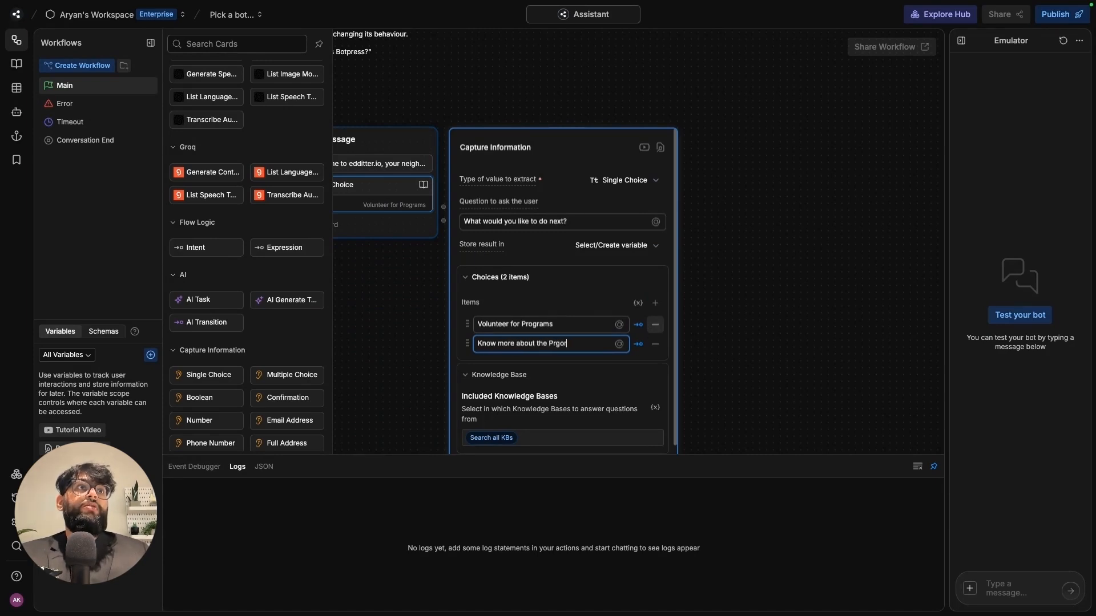
key(BackSpace)
key(BackSpace)
key(BackSpace)
text(ograms)
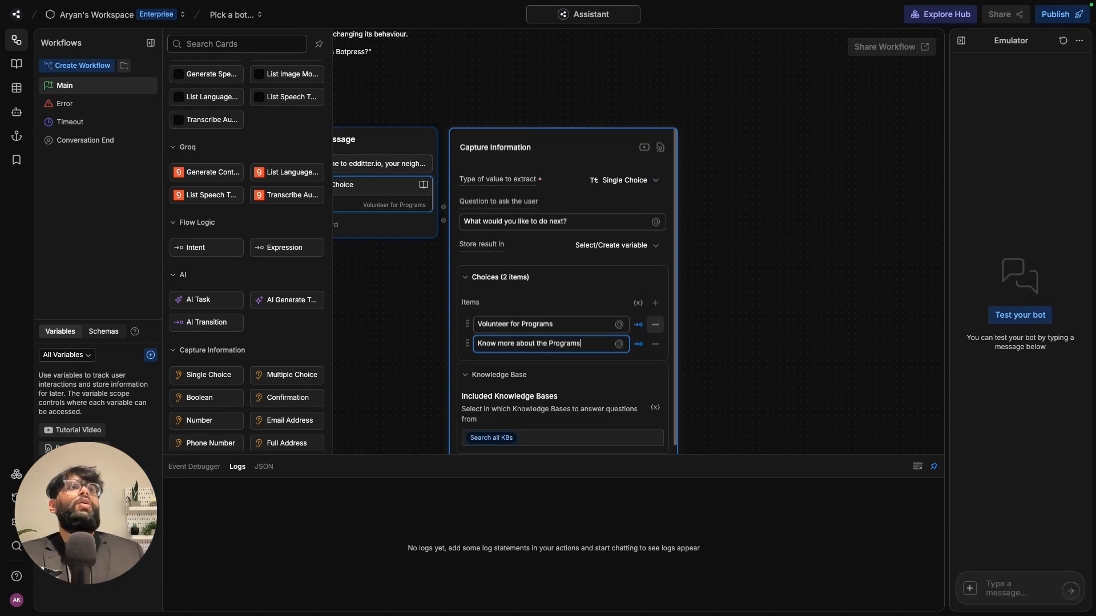
click(655, 304)
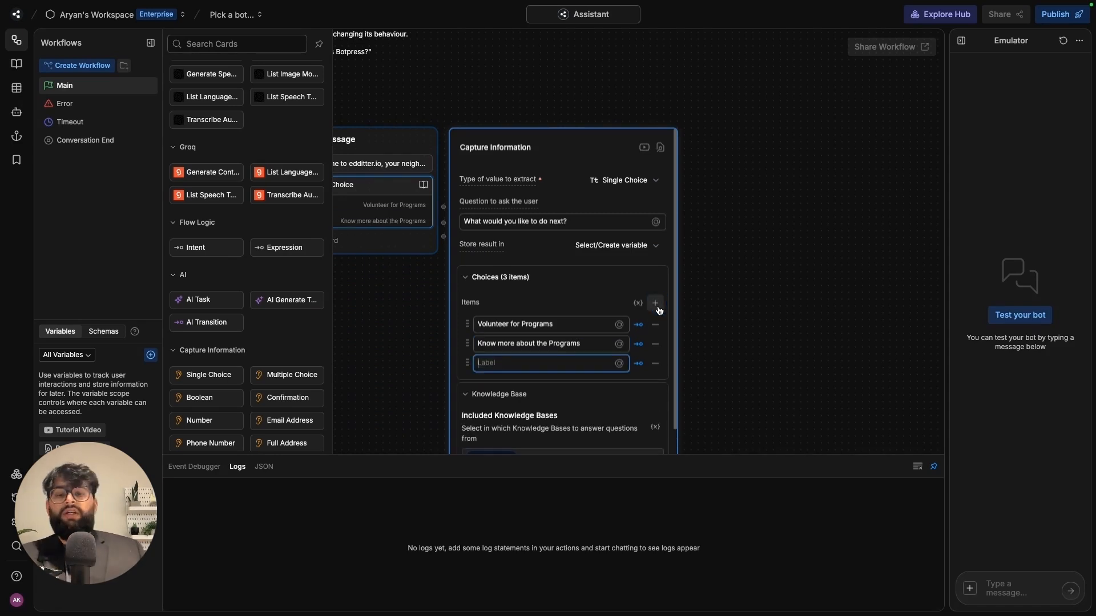
text(Close the co)
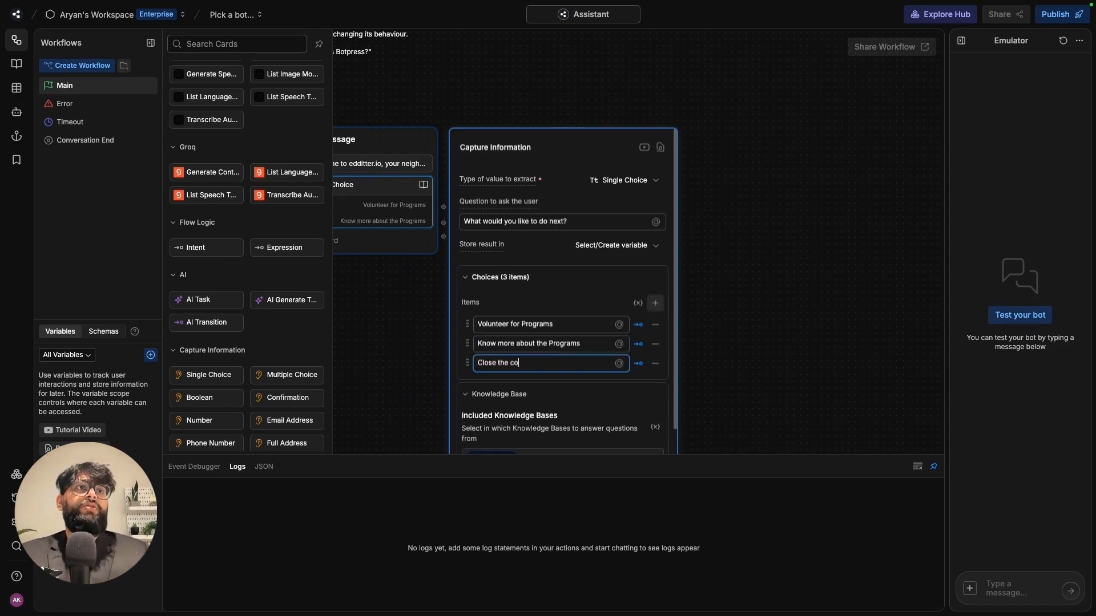
text(nversation)
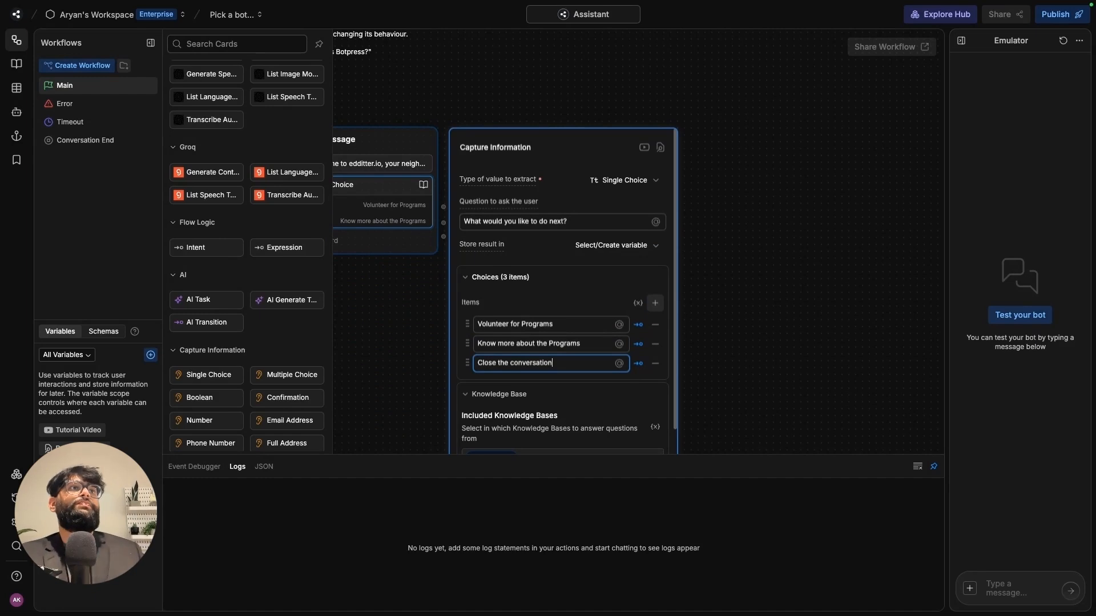
click(716, 309)
scroll(605, 220, right, 3)
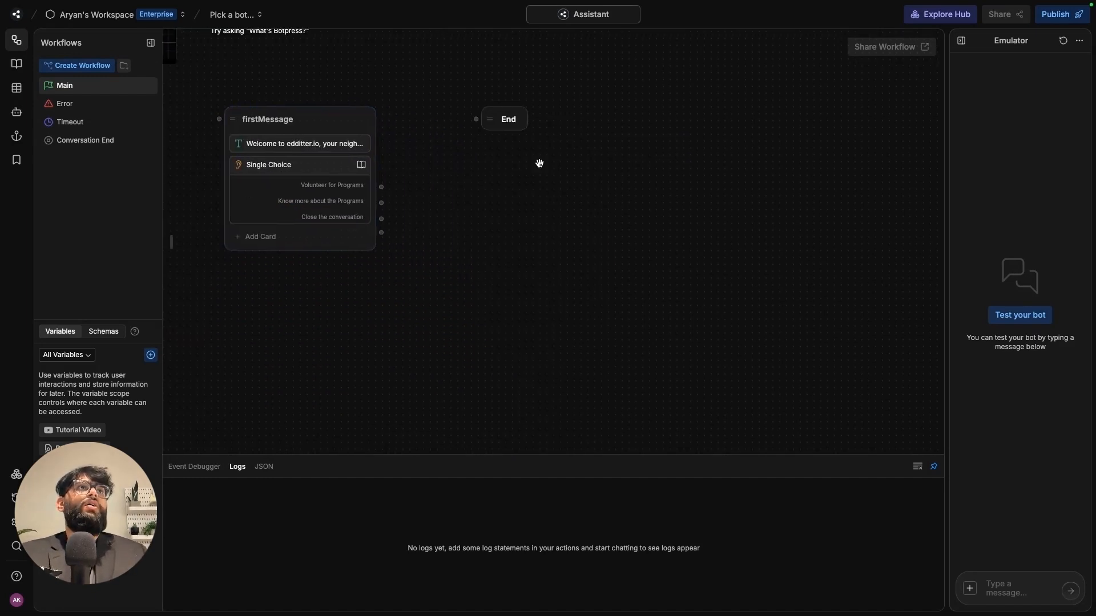
- Move the End node below the choices and link Close the conversation to it
drag(524, 124, 599, 423)
scroll(662, 369, down, 5)
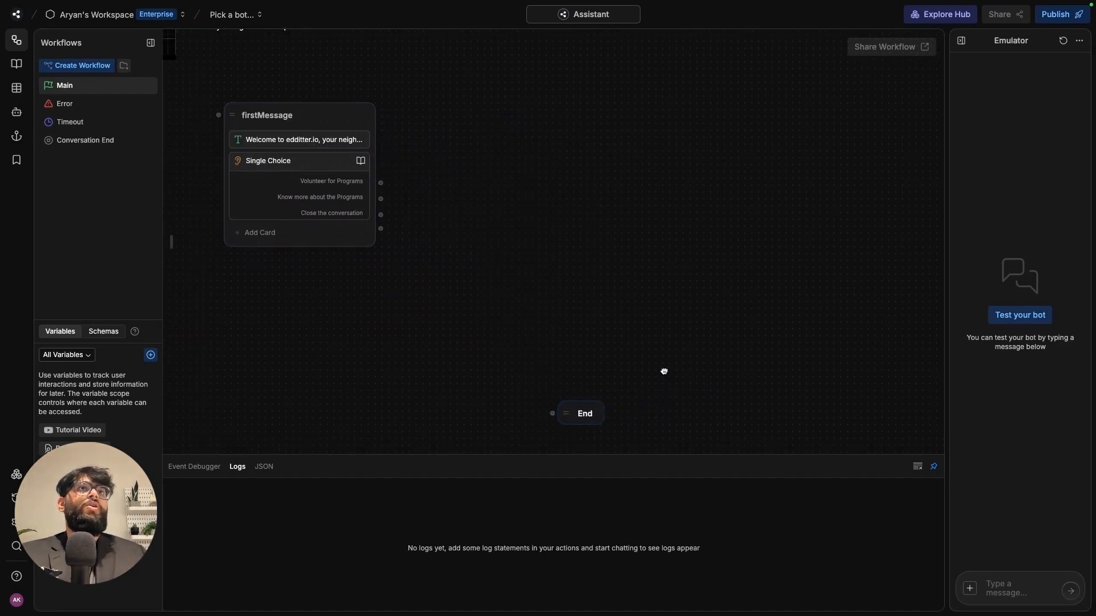
drag(514, 242, 591, 347)
drag(376, 120, 588, 441)
- Connect the Start node's output to firstMessage
drag(653, 193, 696, 331)
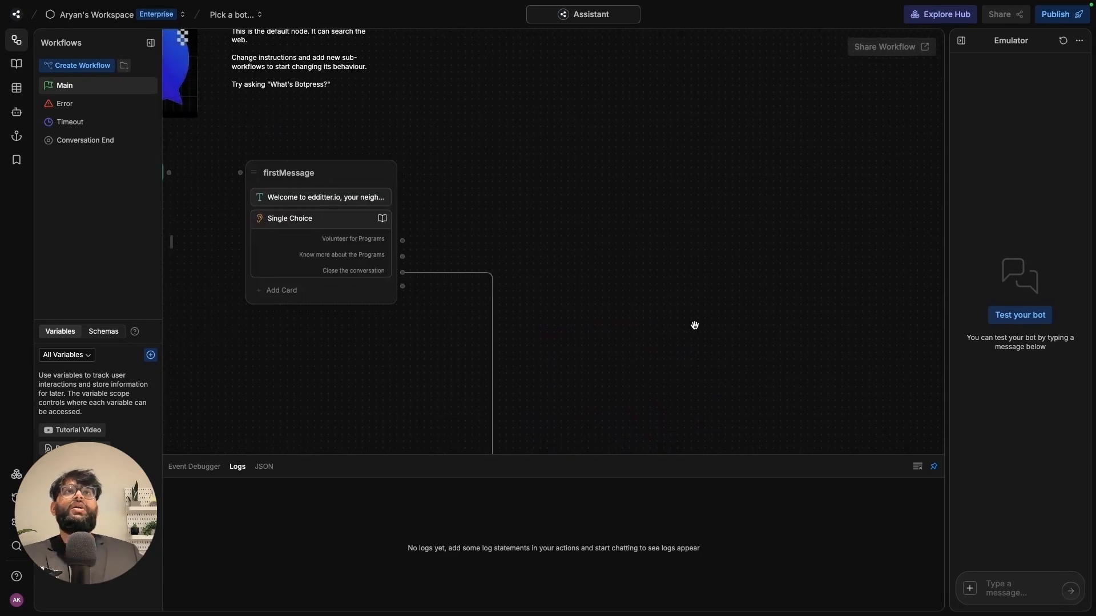
drag(636, 263, 674, 261)
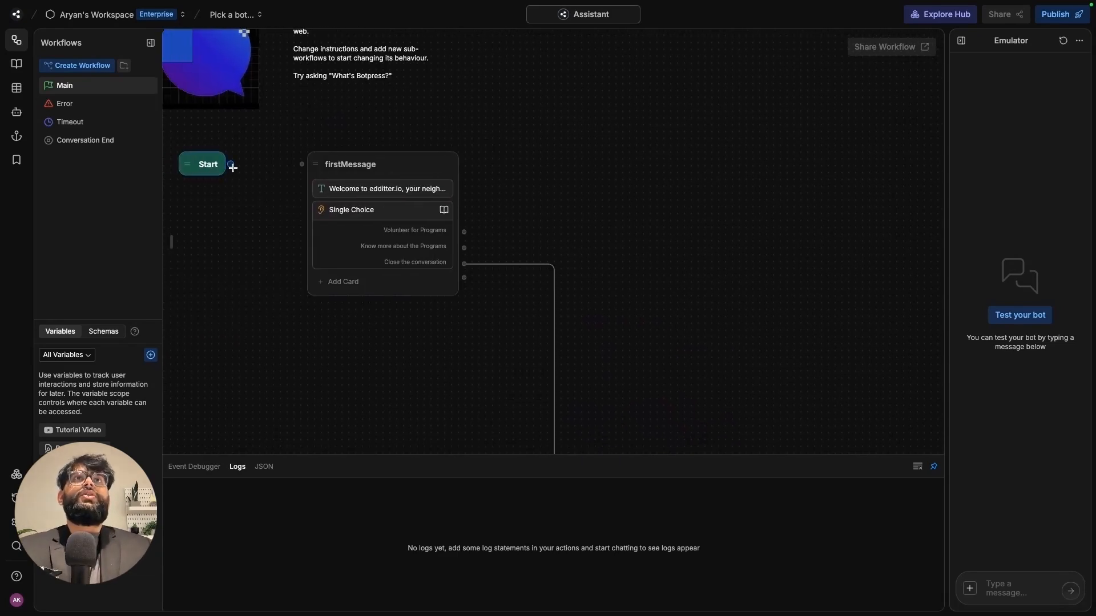
drag(230, 164, 301, 164)
click(452, 166)
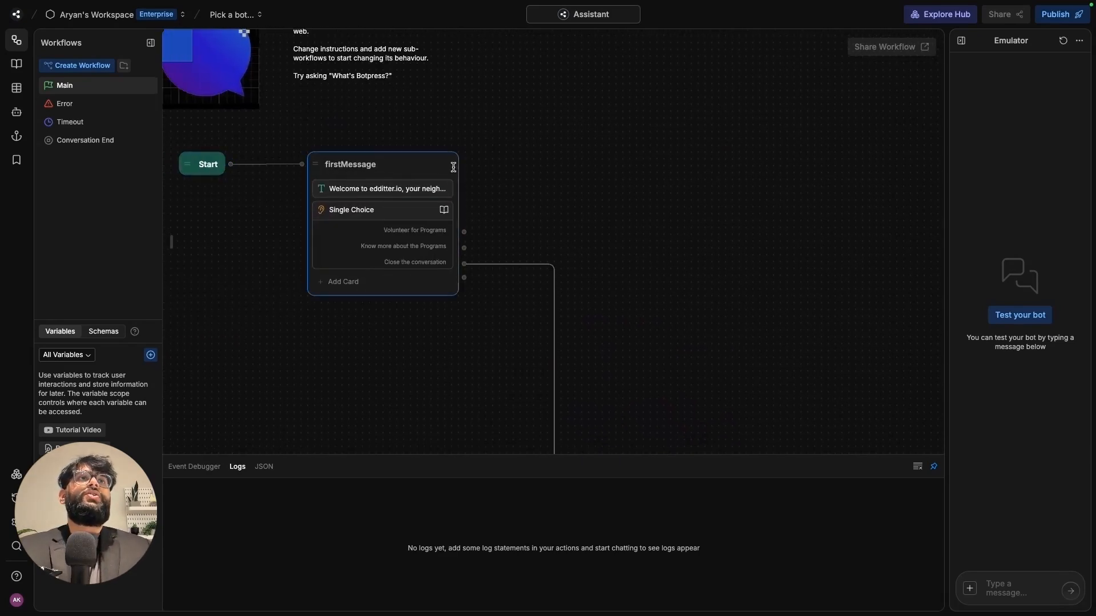
drag(749, 238, 751, 239)
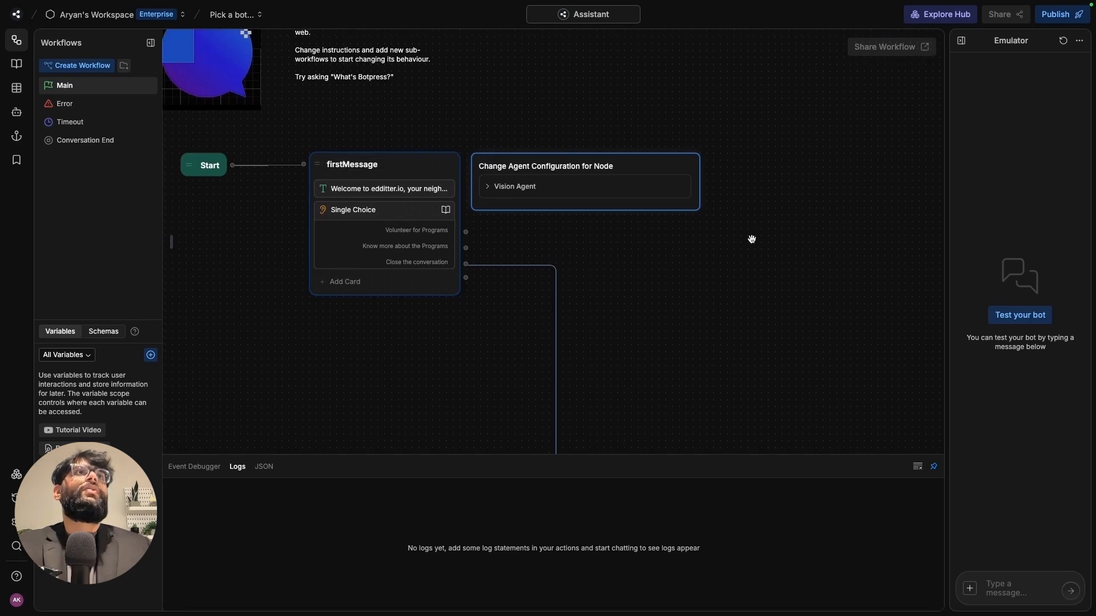
- Add an Autonomous node beside firstMessage and title it volunteer
right_click(635, 111)
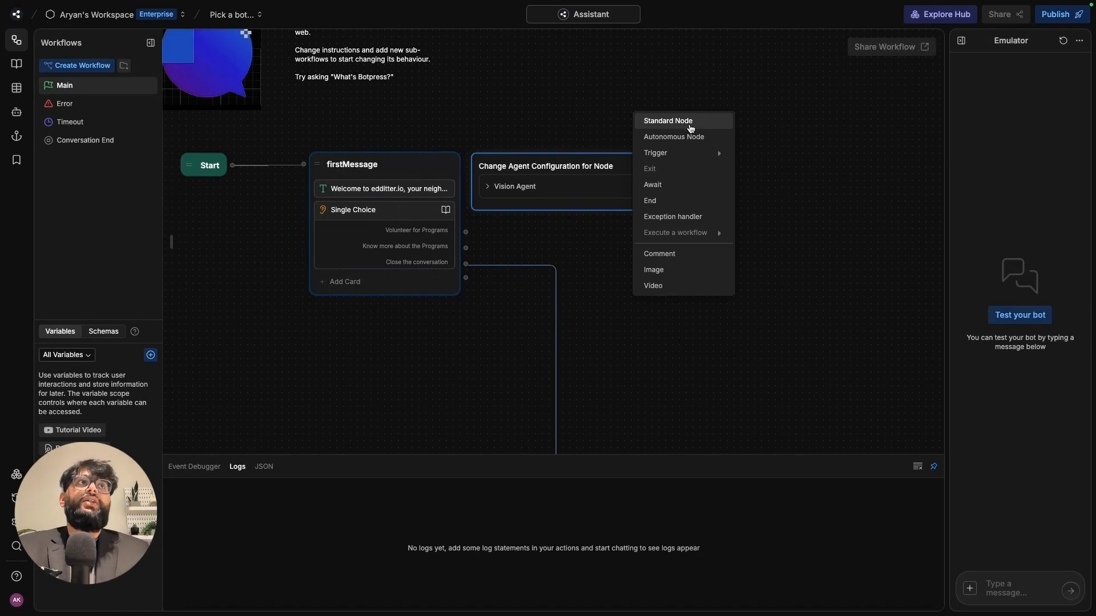
click(688, 137)
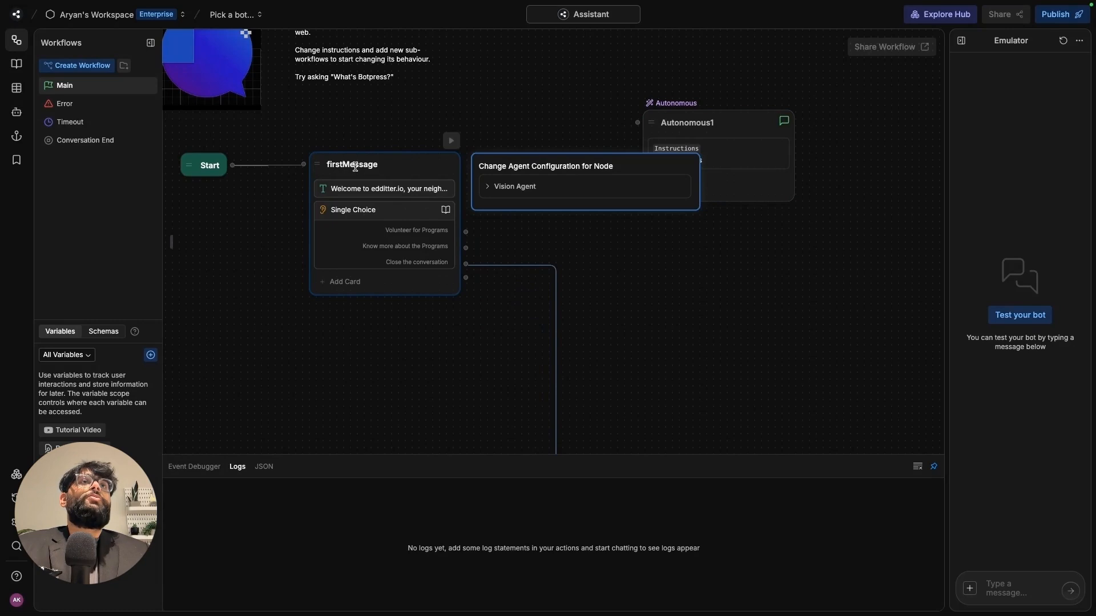
drag(623, 360, 625, 360)
click(558, 298)
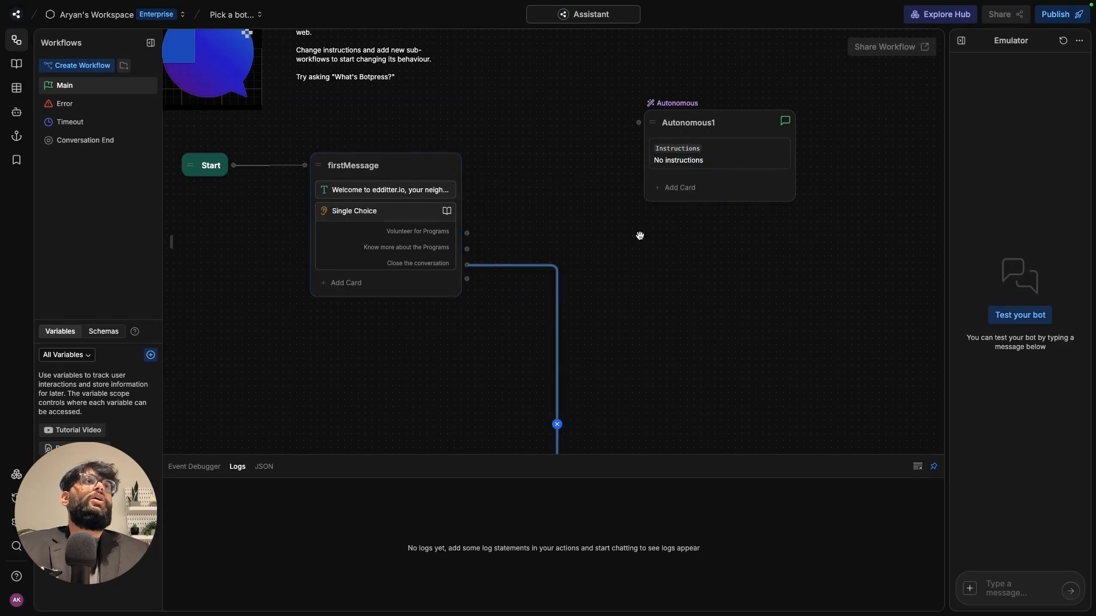
click(743, 126)
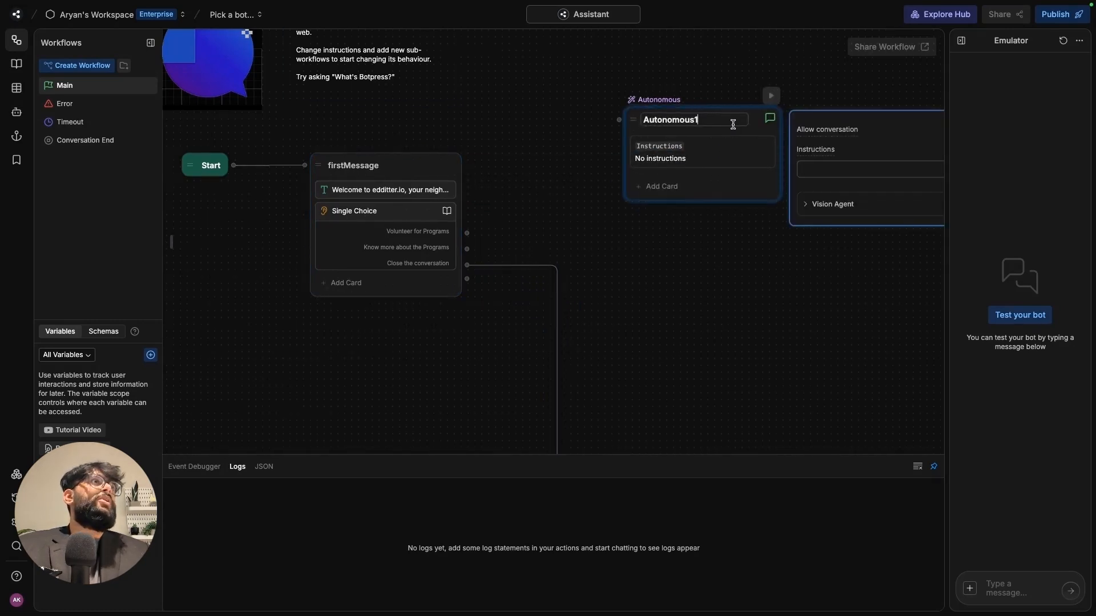
key(ctrl+a)
key(BackSpace)
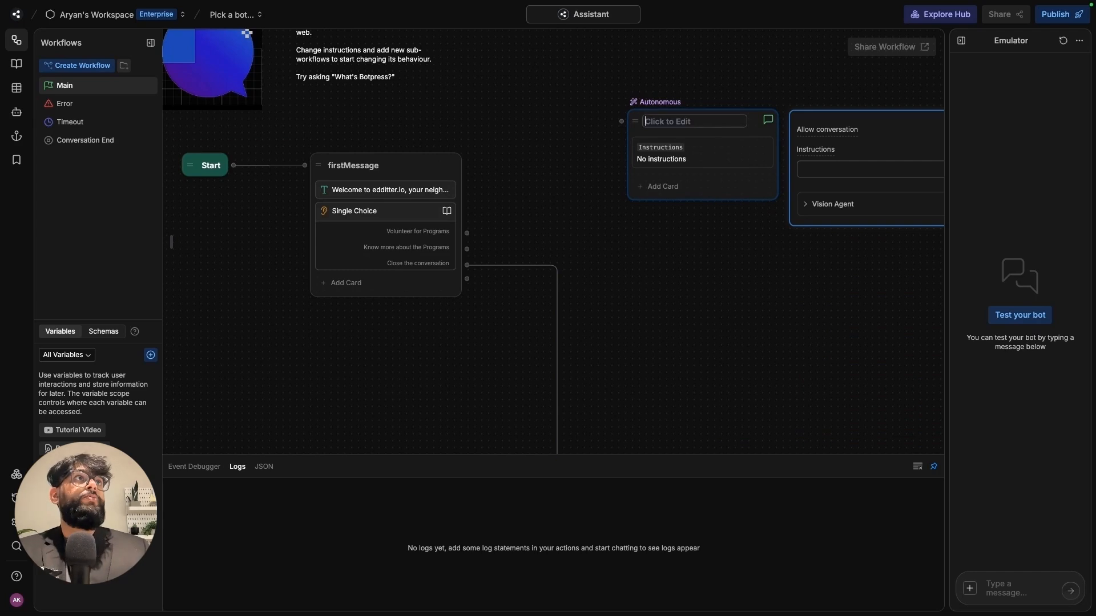
text(vo)
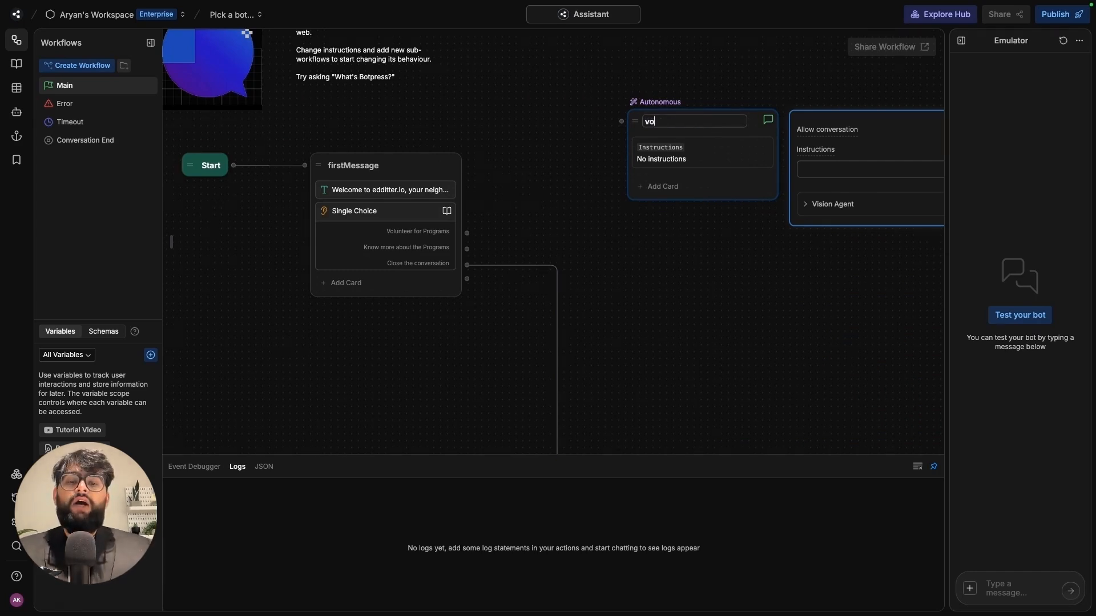
text(luntteer)
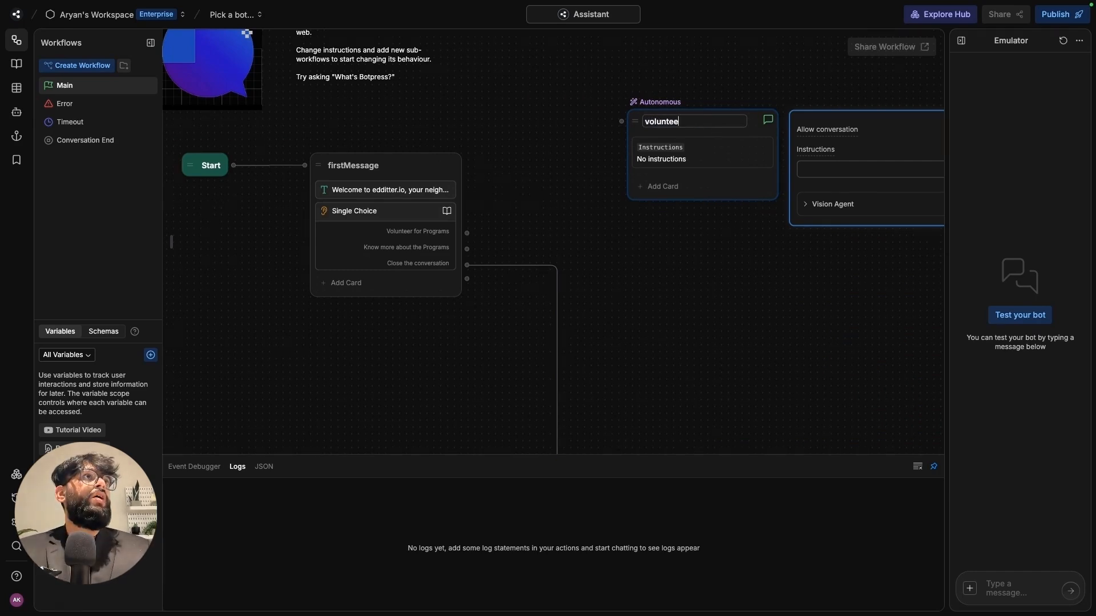
click(726, 260)
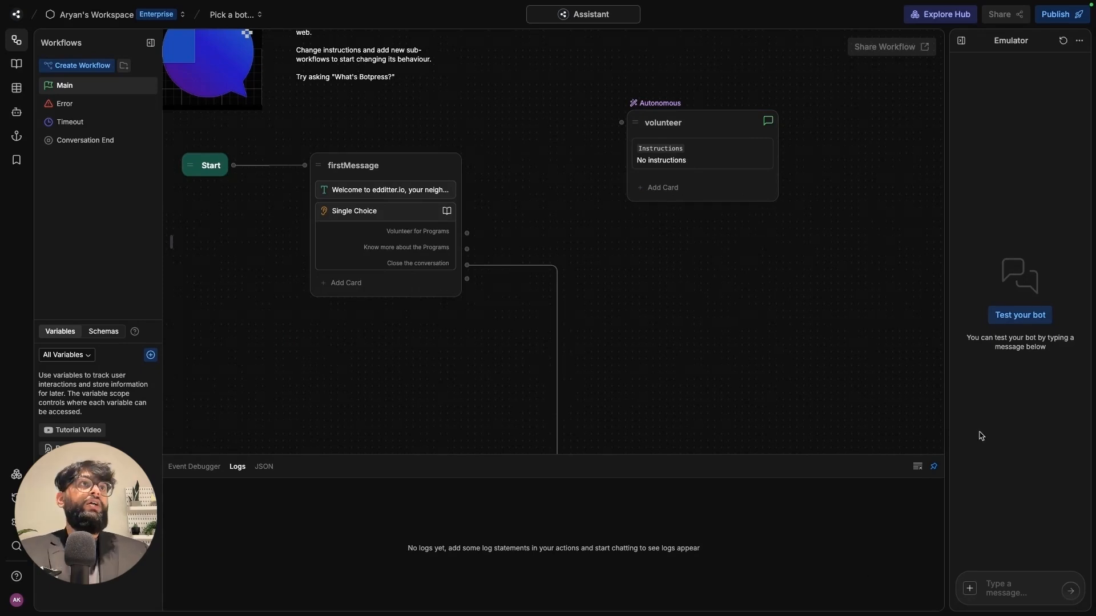
- Paste sign-up instructions into the volunteer node to collect name, email and chosen program
click(690, 150)
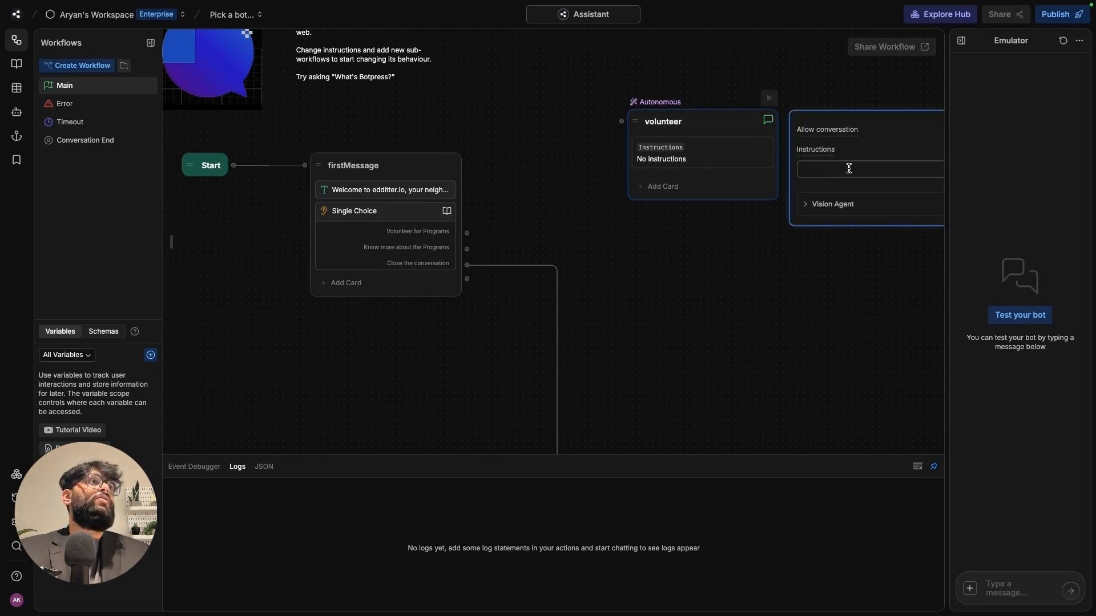
click(848, 168)
text(Your job is to help users sign up for a program as a volunteer. Ask the users for their  name and email as soon as they start conversing, and then subsequently ask them if they know what program they want to sign up for, if not using the attatched knowledge base list the programs and continue until u get the complete details.  Once you collect their email ask them if they want to volunteer for something else?)
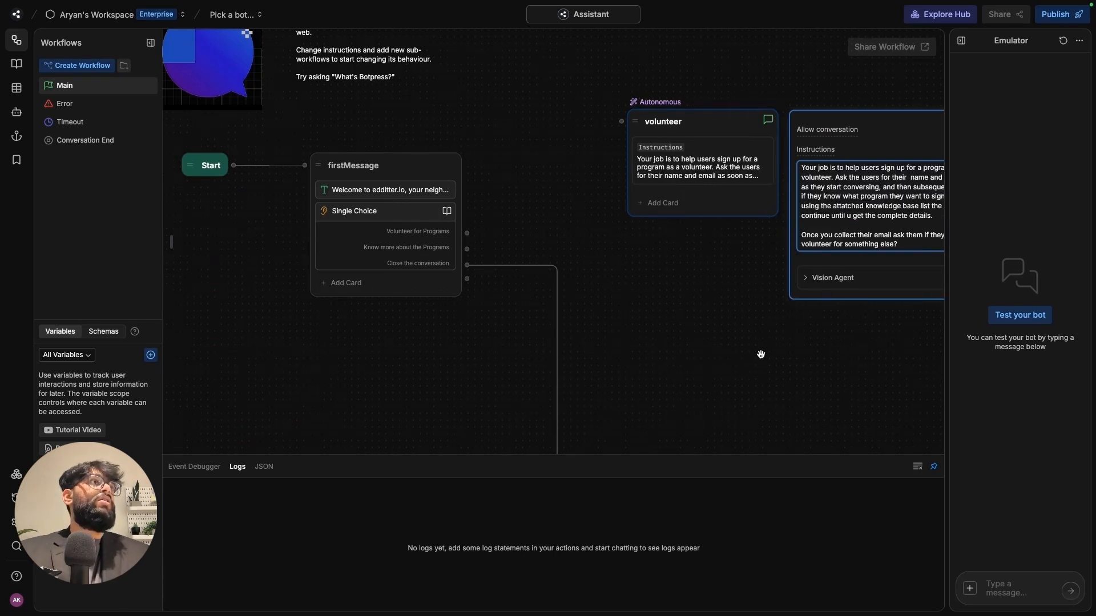
drag(761, 354, 519, 355)
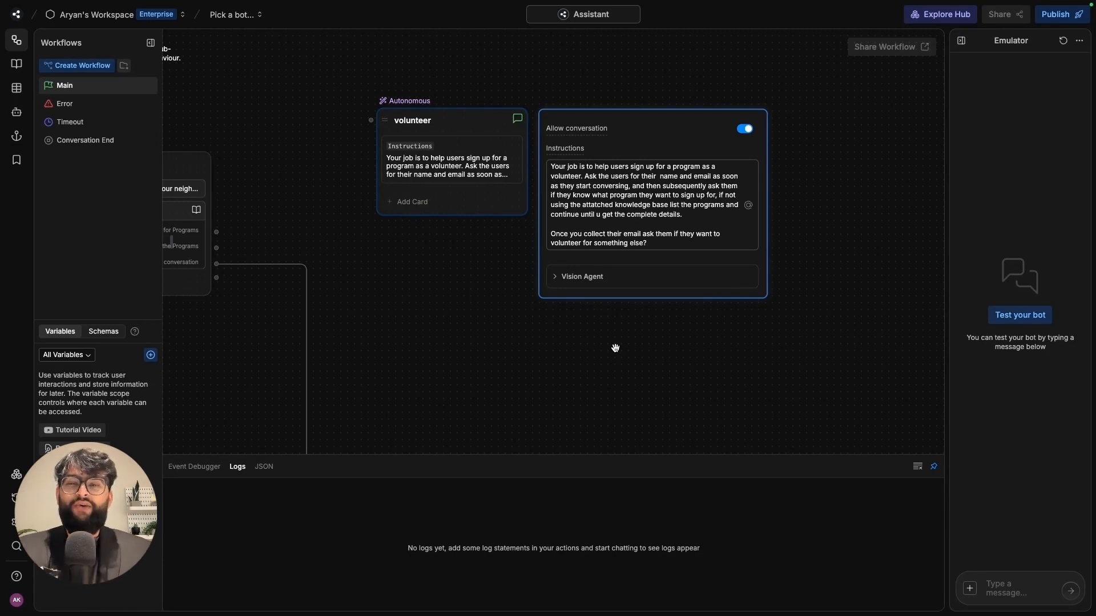
click(606, 348)
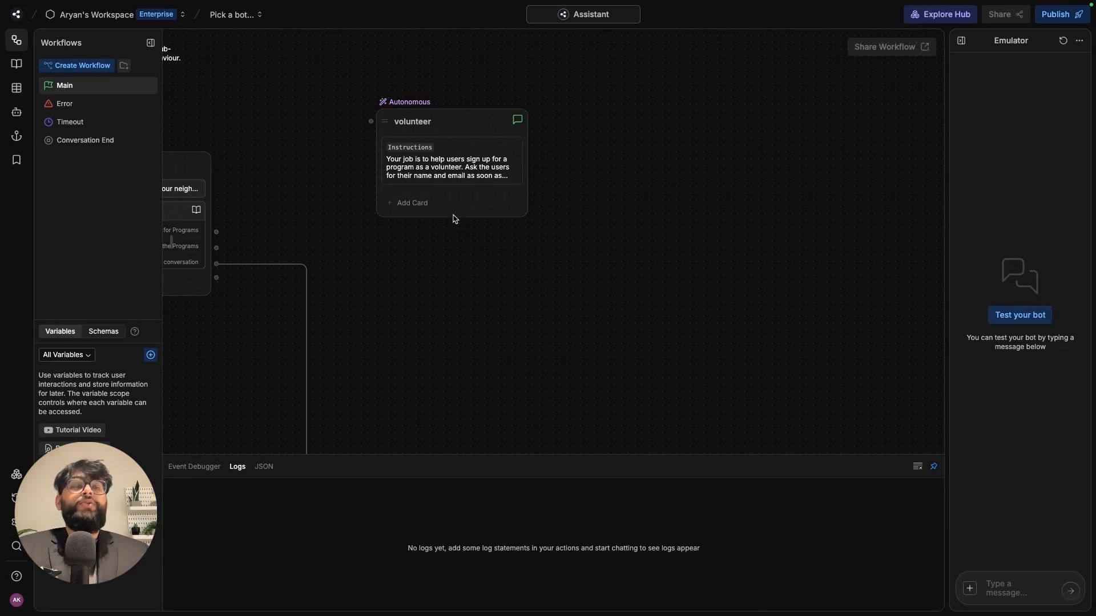
- Add a volunteerTable card to the volunteer node with pasted data-collection instructions and Create Rows enabled
click(423, 204)
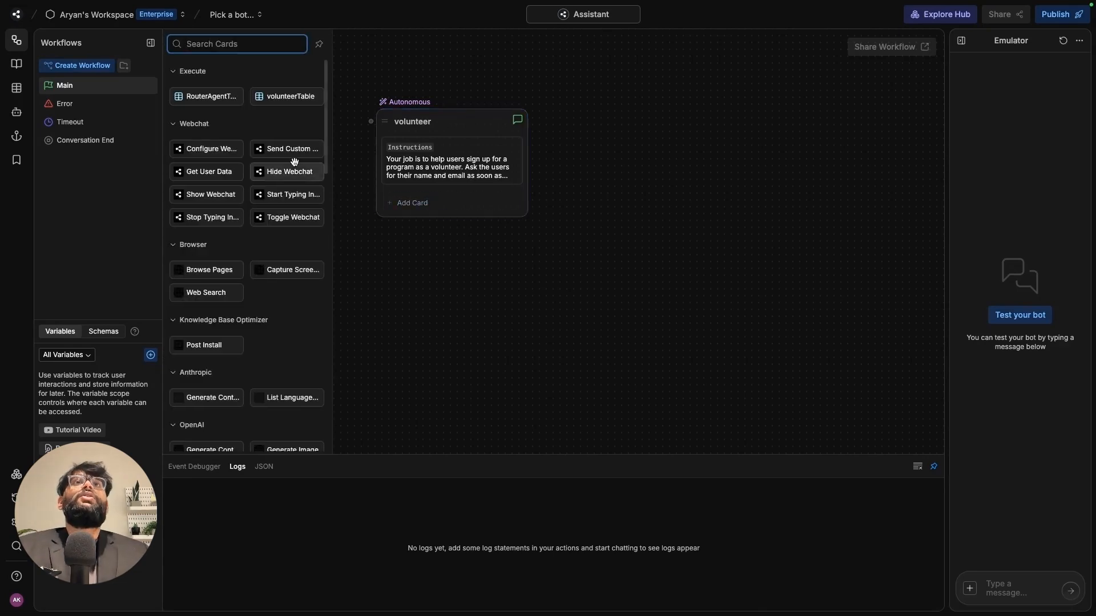
click(287, 95)
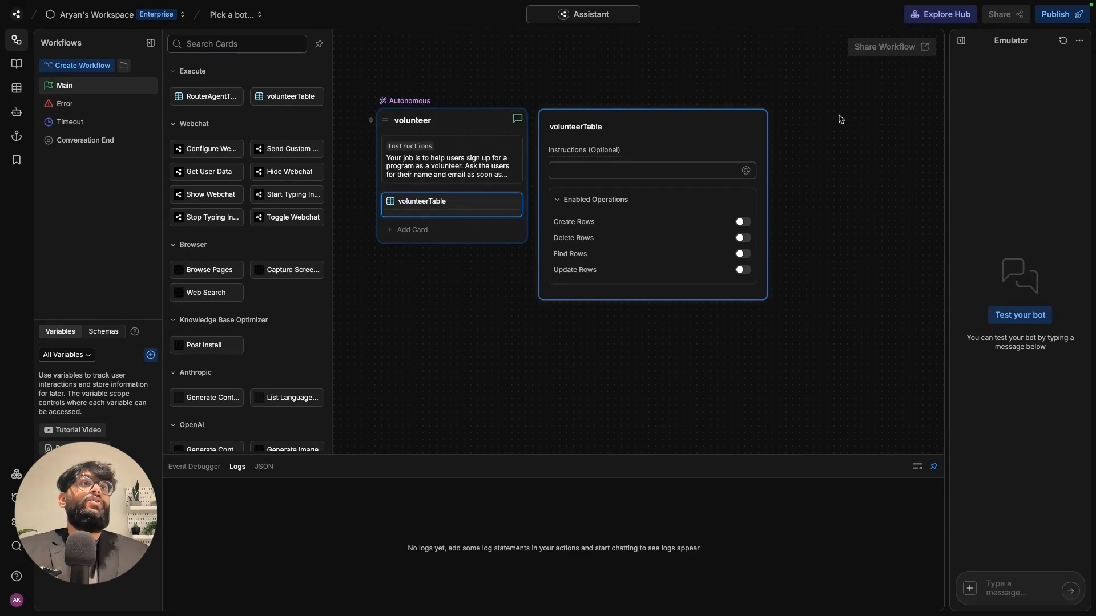
click(709, 170)
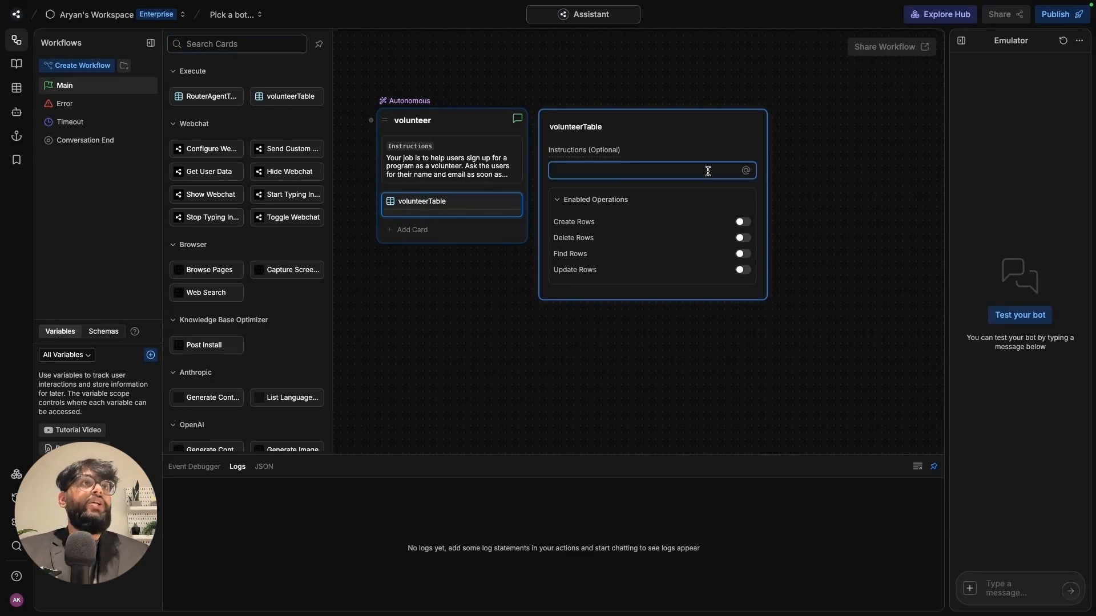
text(Using user details, collect the volunteer data systematically to the table.)
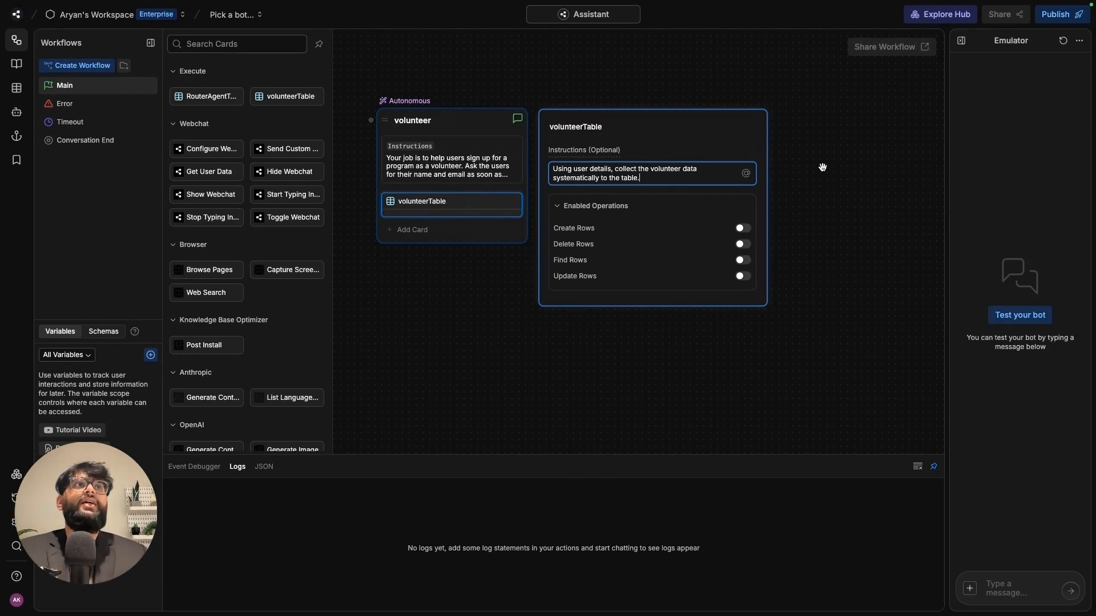
click(745, 229)
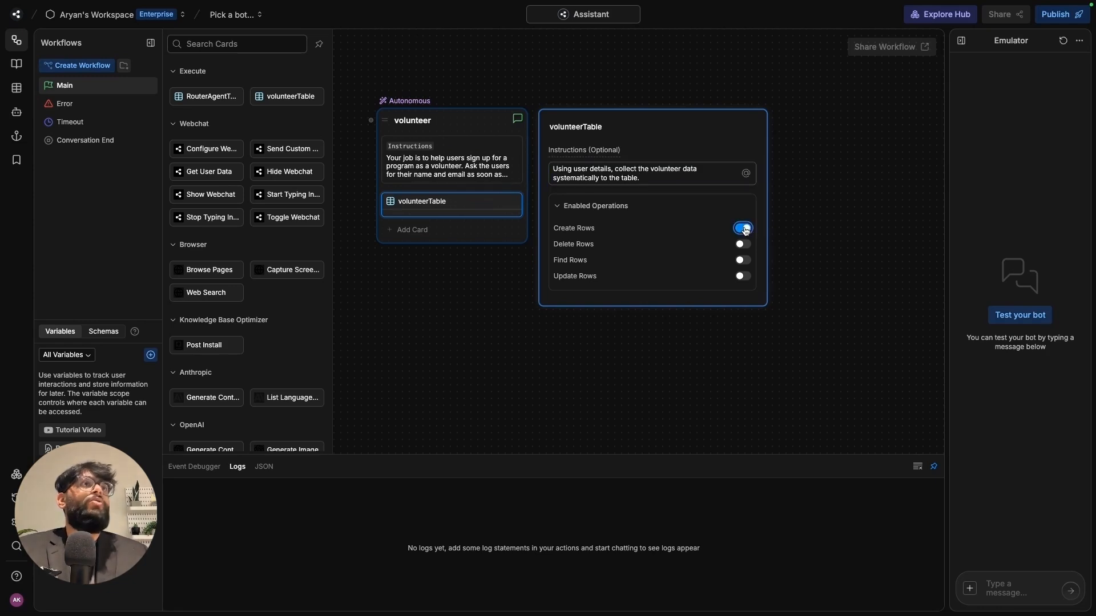
click(810, 233)
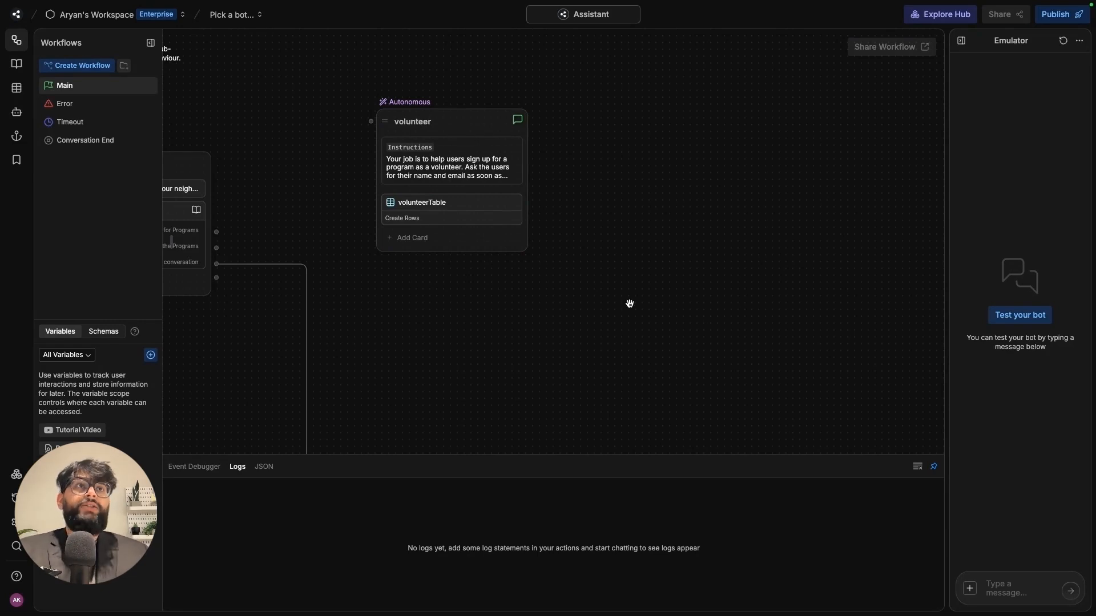
- Add a Flow Logic Transition card below volunteerTable on the volunteer node, condition left empty
click(502, 244)
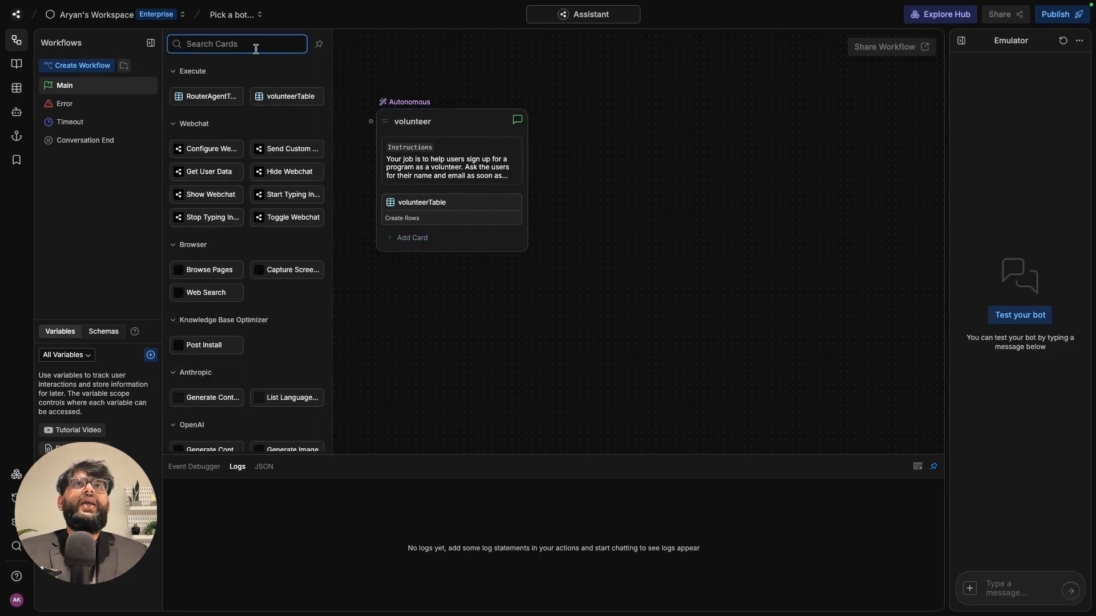
text(ai)
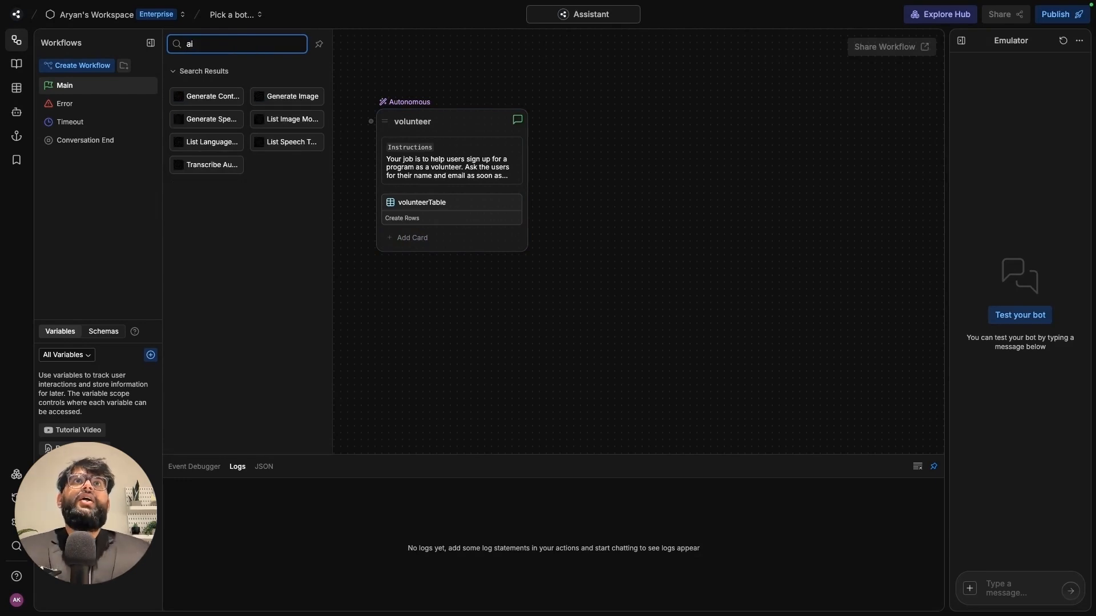
key(BackSpace)
key(BackSpace)
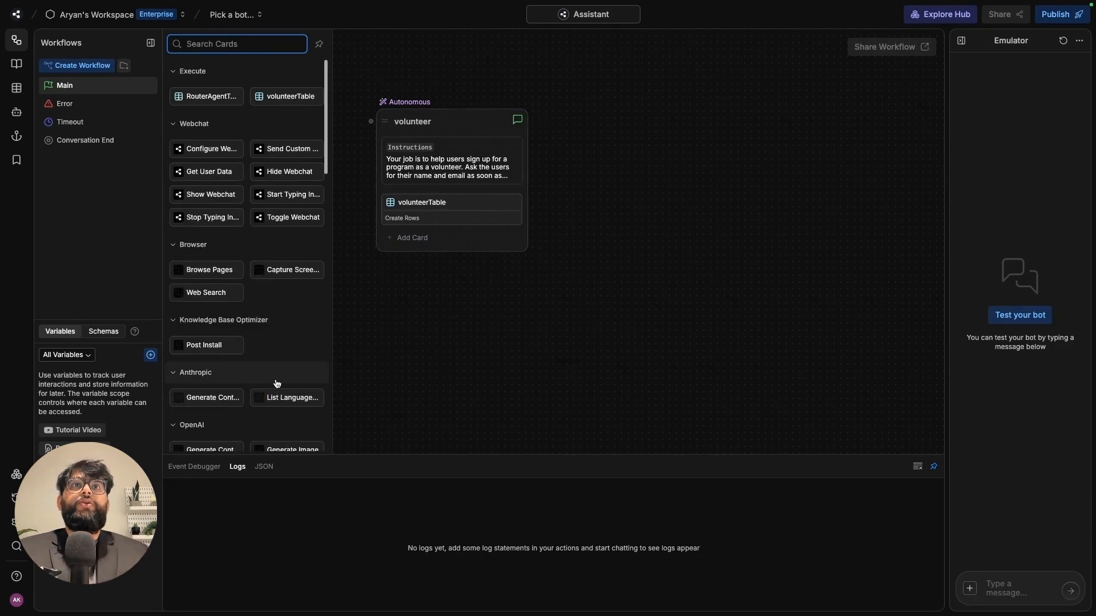
scroll(277, 384, down, 5)
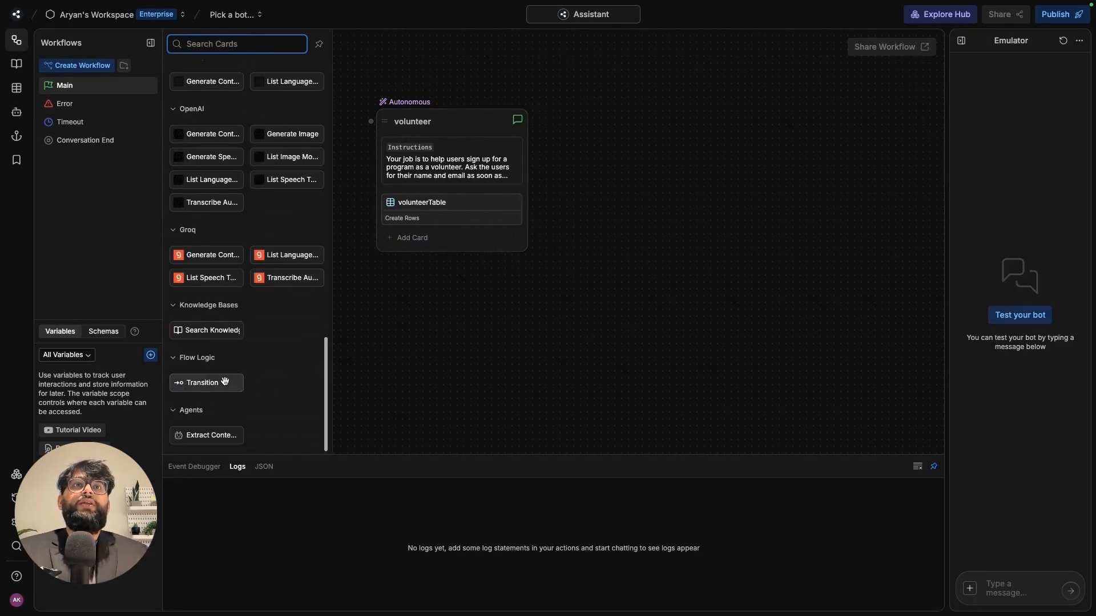
click(224, 381)
click(609, 170)
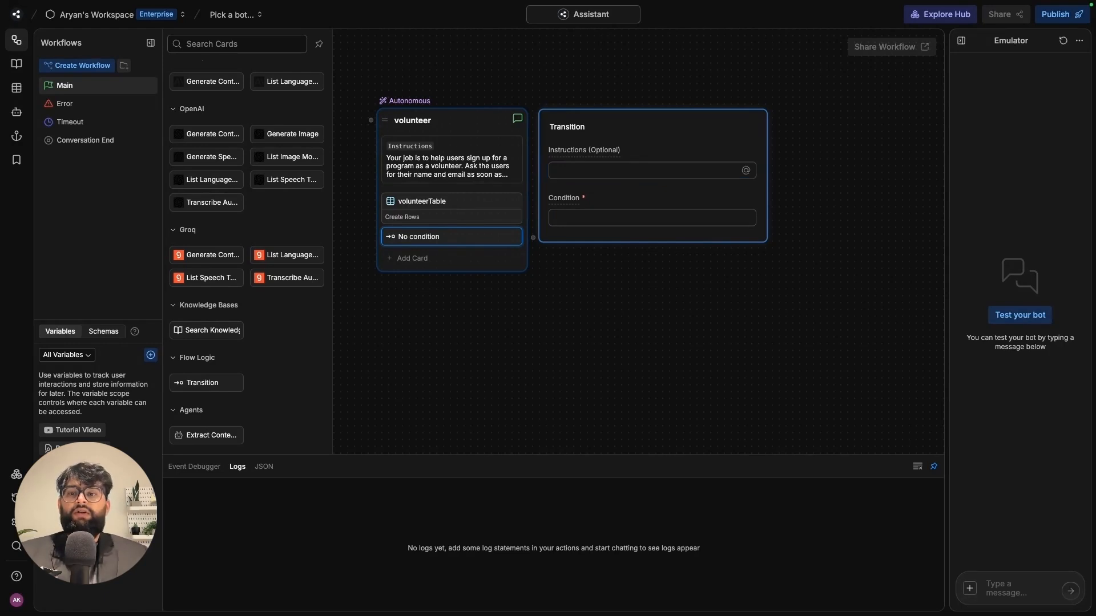
- Fill the Transition's instructions with the main-menu return and its condition with closing after volunteering
click(598, 173)
text(If user is done with volunteering, ask them if they want to head back to the main menu.)
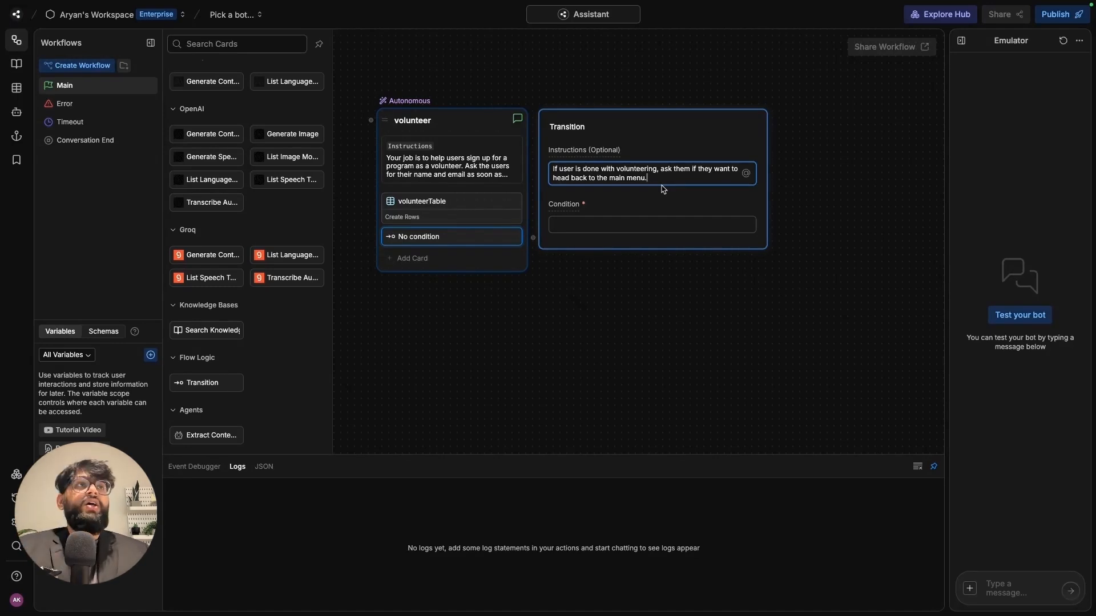
click(649, 220)
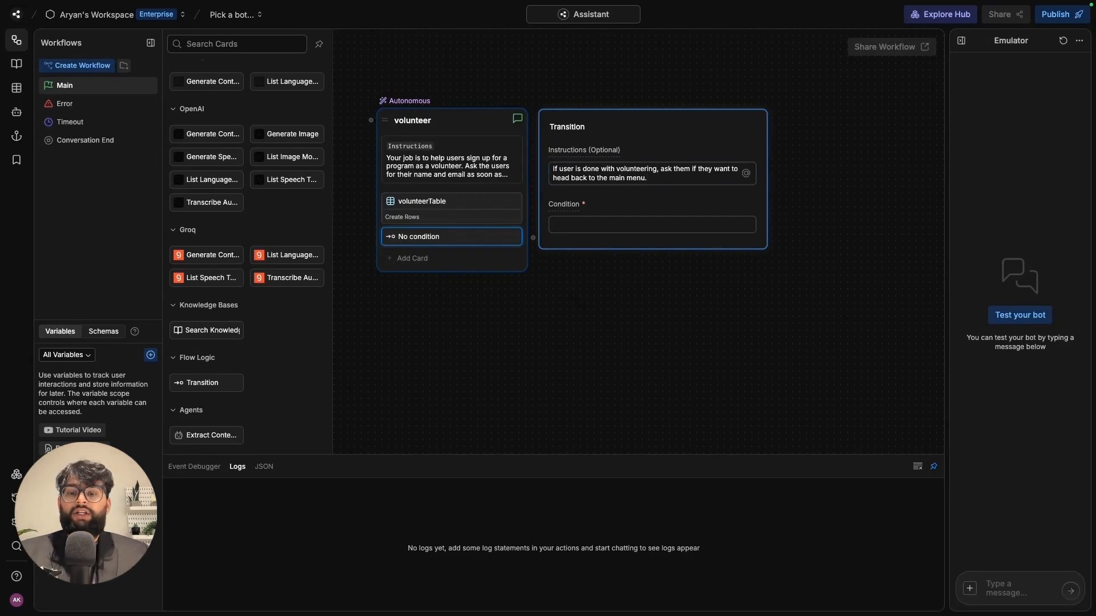
click(570, 226)
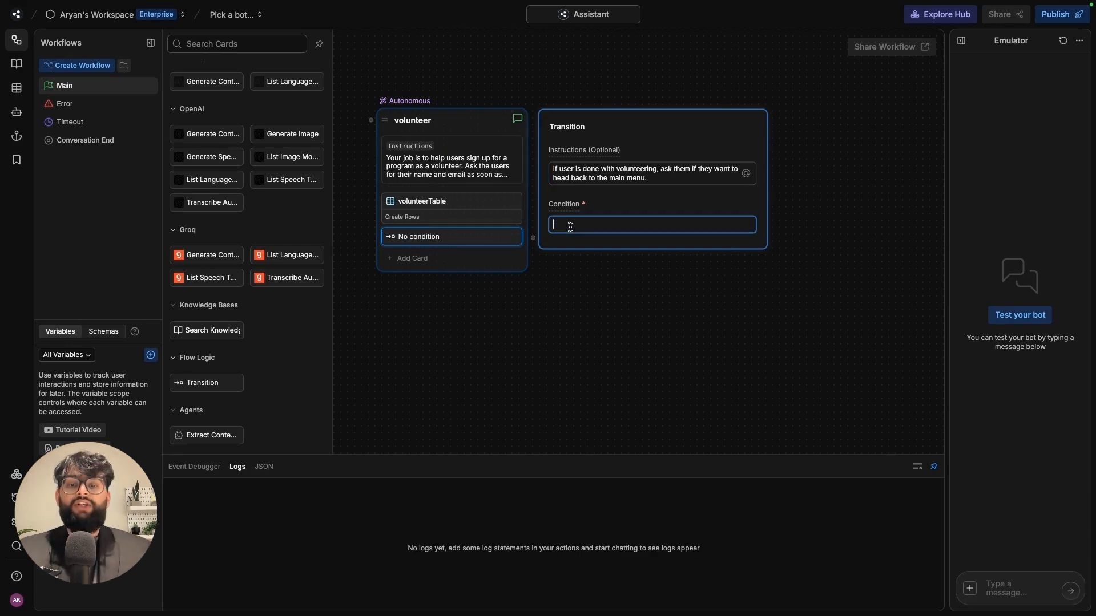
text(When user shows any intention to close the conversation after volunteering.)
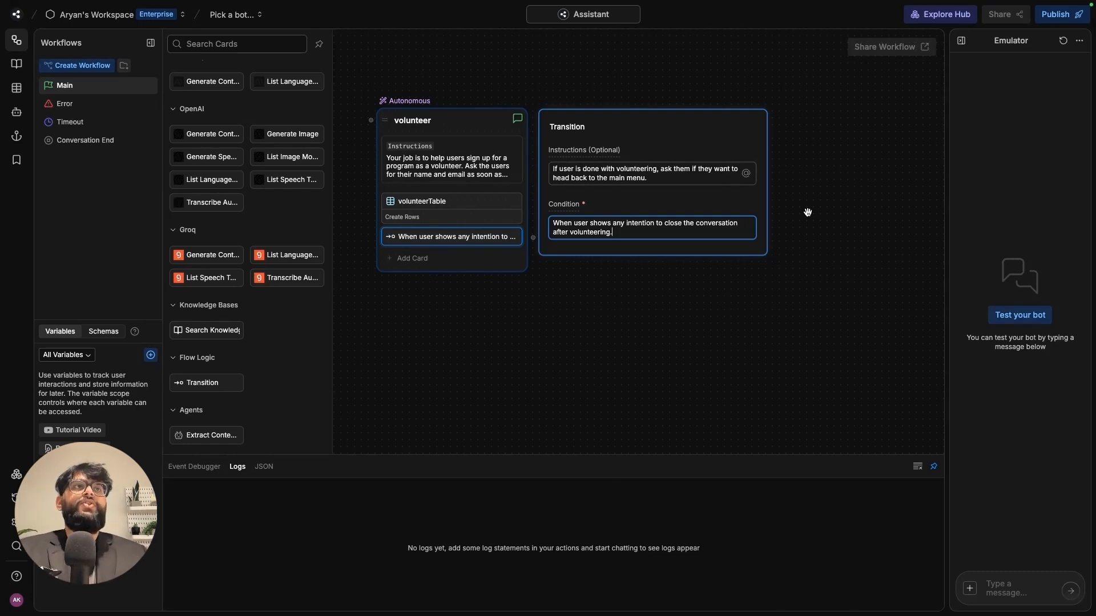
click(221, 488)
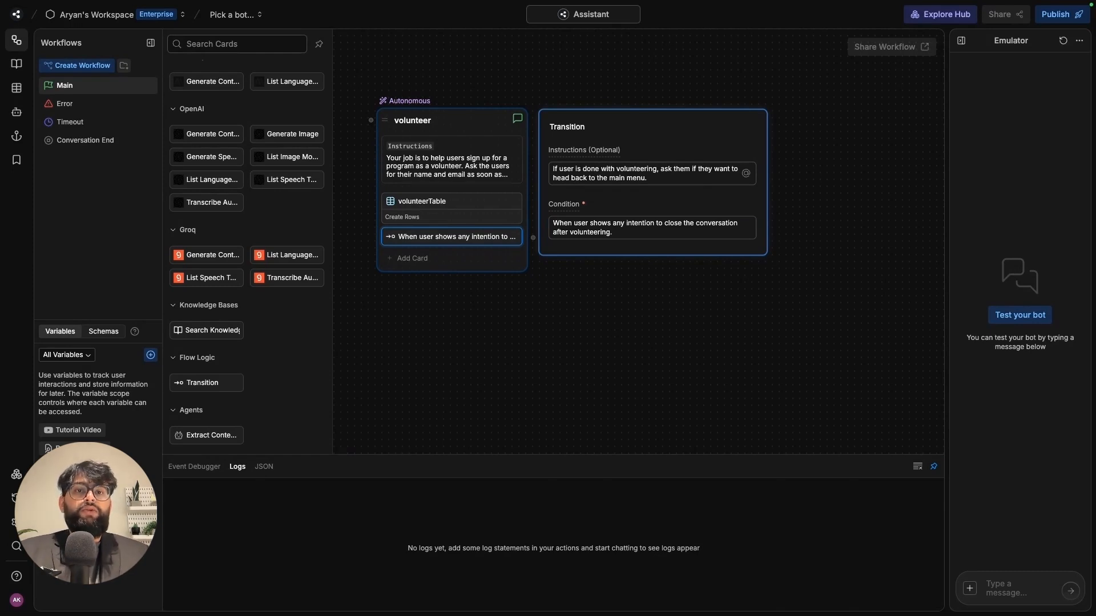
- Add a Search Knowledge card to the volunteer node, limited to the Default Knowledge Base
click(436, 262)
click(439, 260)
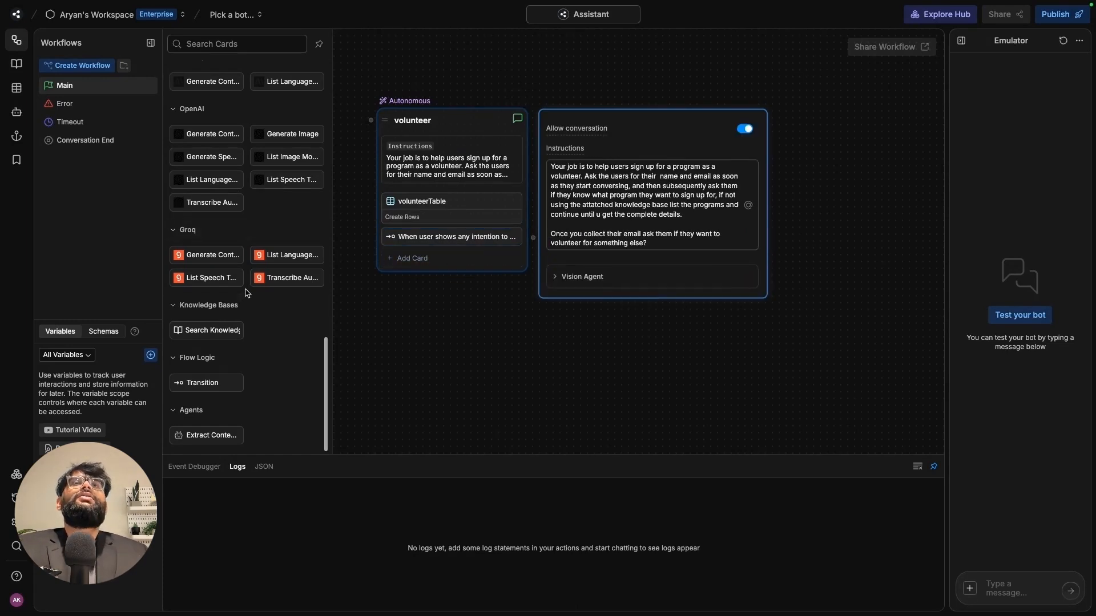
scroll(246, 299, up, 5)
scroll(266, 340, down, 5)
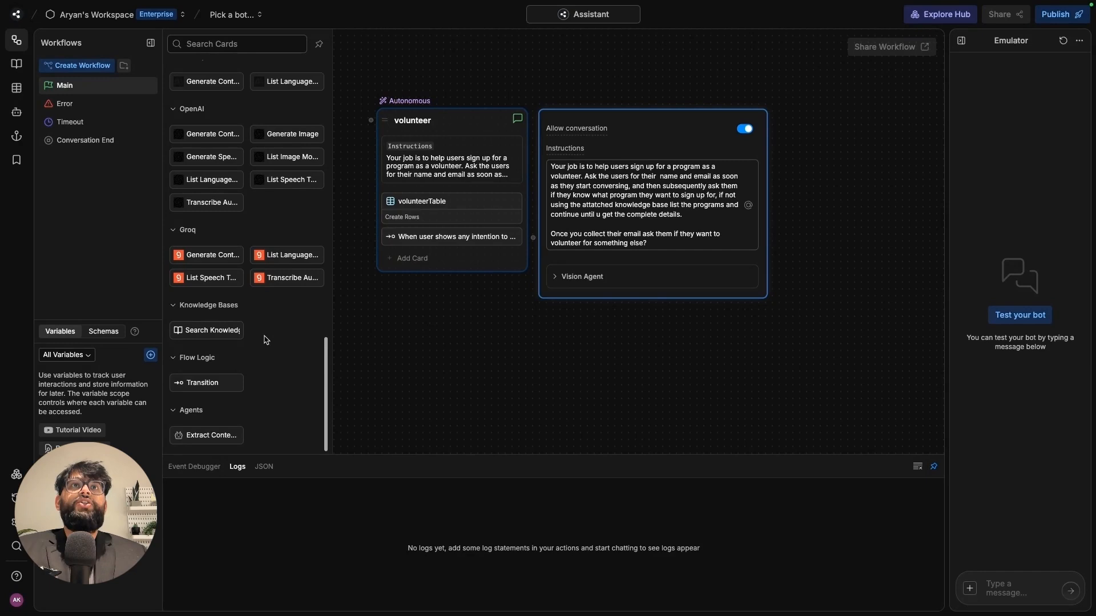
drag(214, 330, 474, 253)
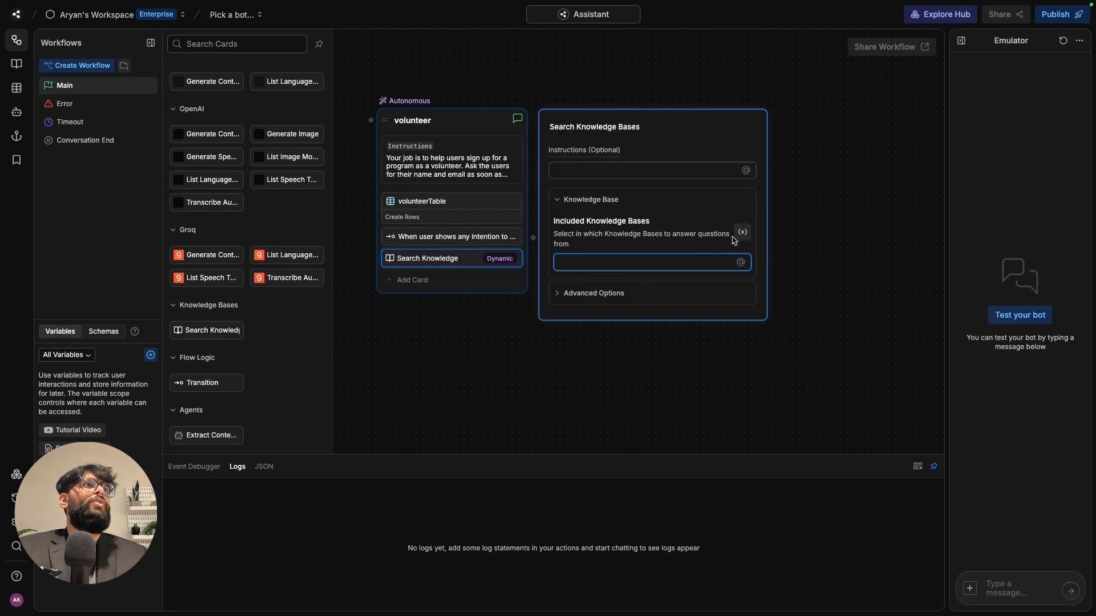
click(633, 263)
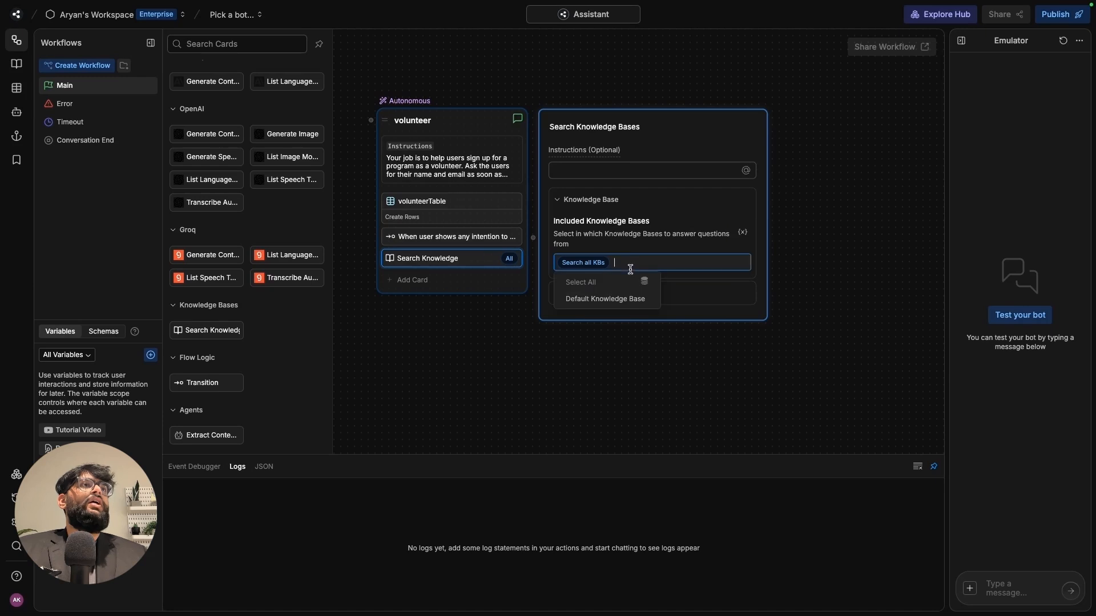
click(632, 303)
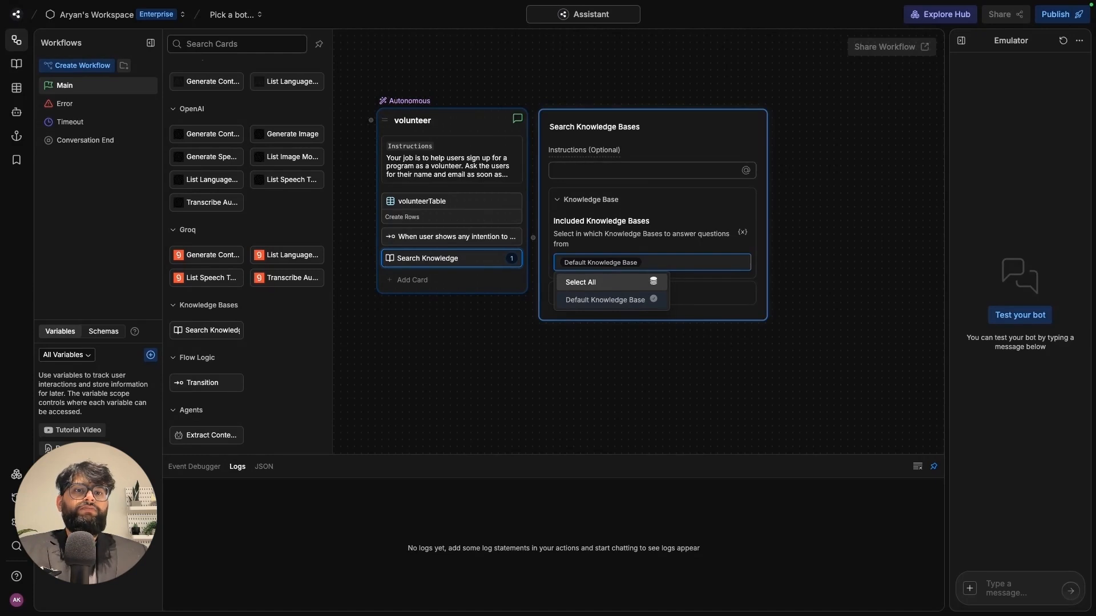
click(468, 169)
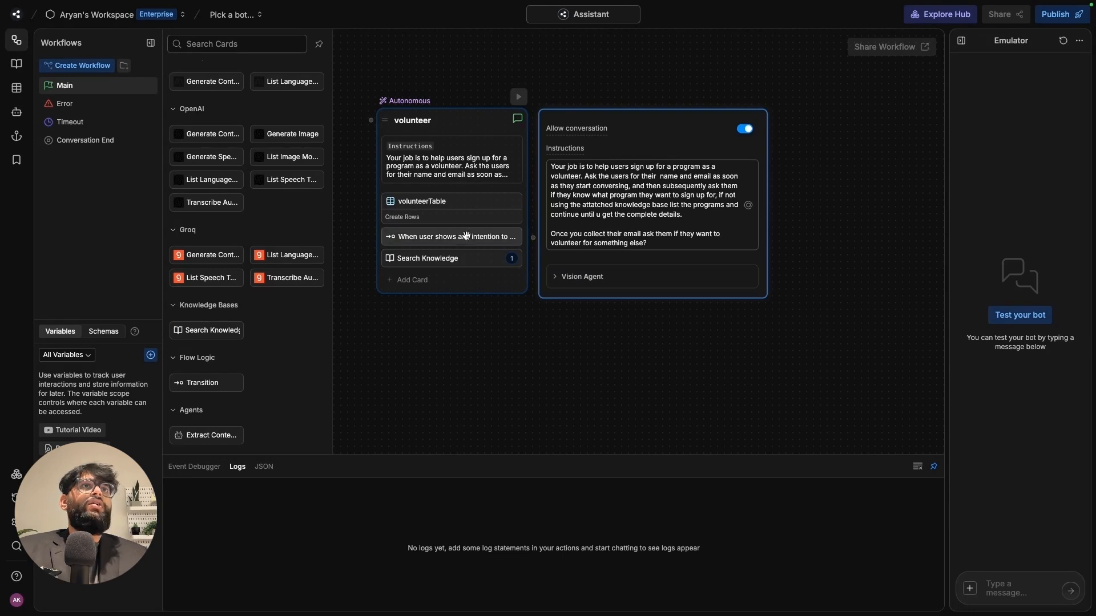
- Review the volunteer node's instructions about listing programs from the knowledge base
click(468, 259)
click(449, 165)
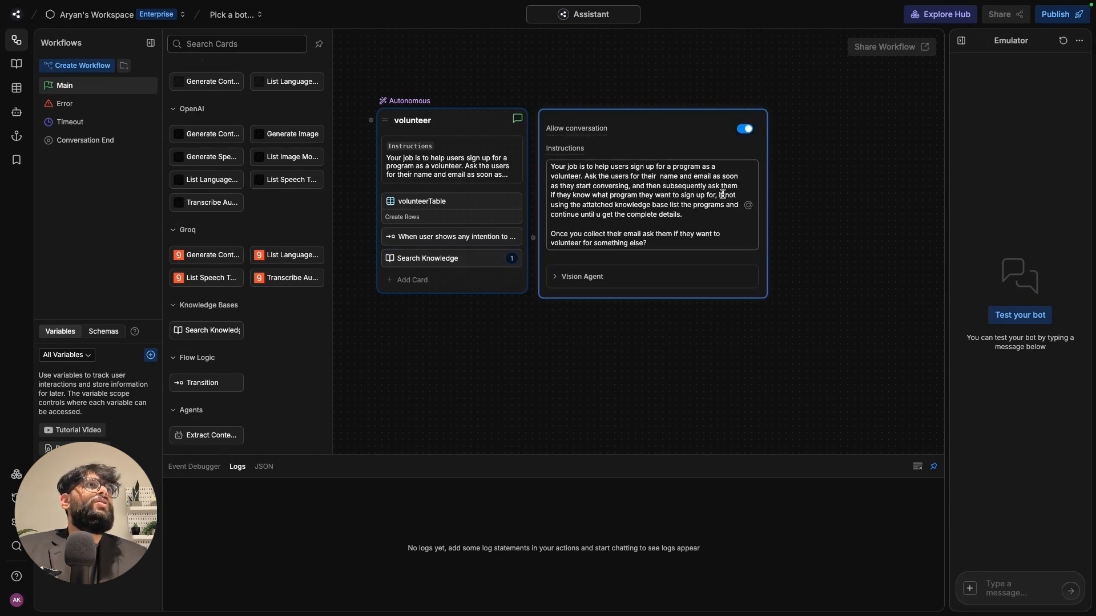
drag(693, 214, 532, 199)
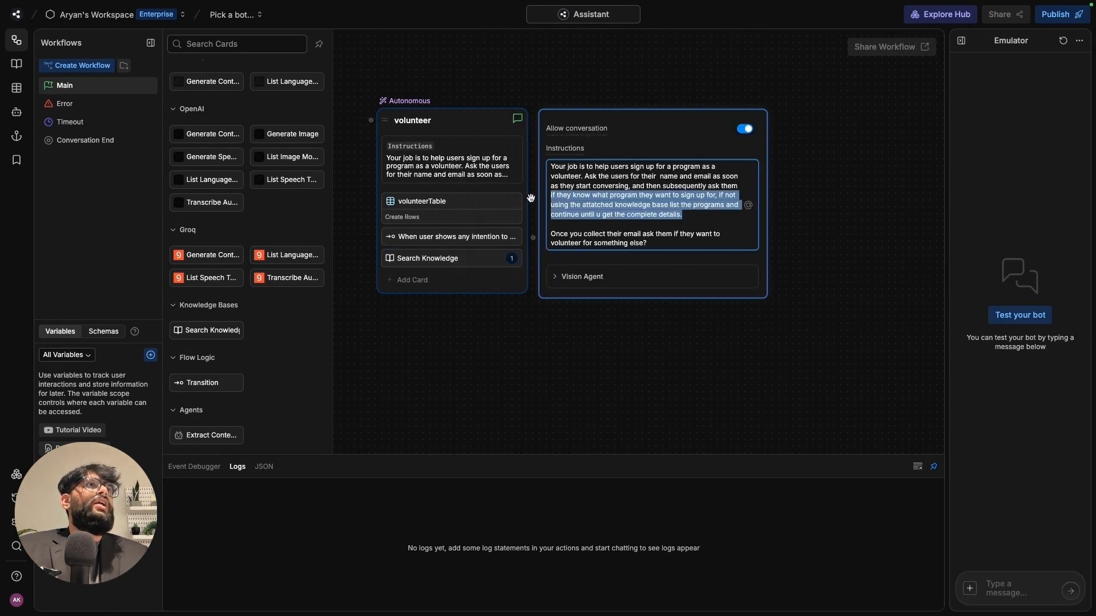
click(533, 199)
click(450, 166)
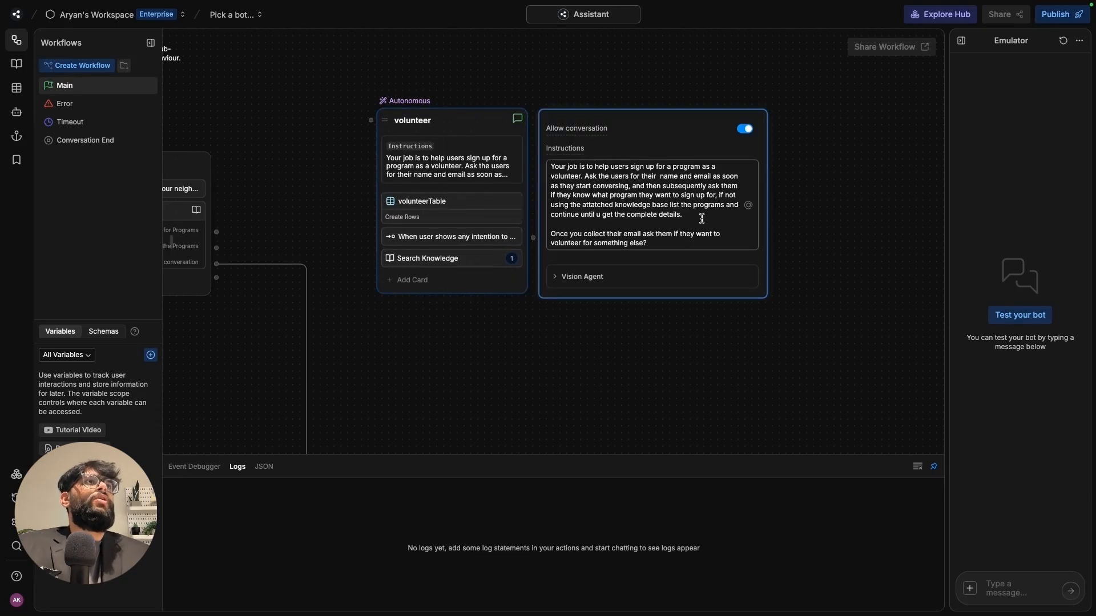
drag(683, 215, 555, 196)
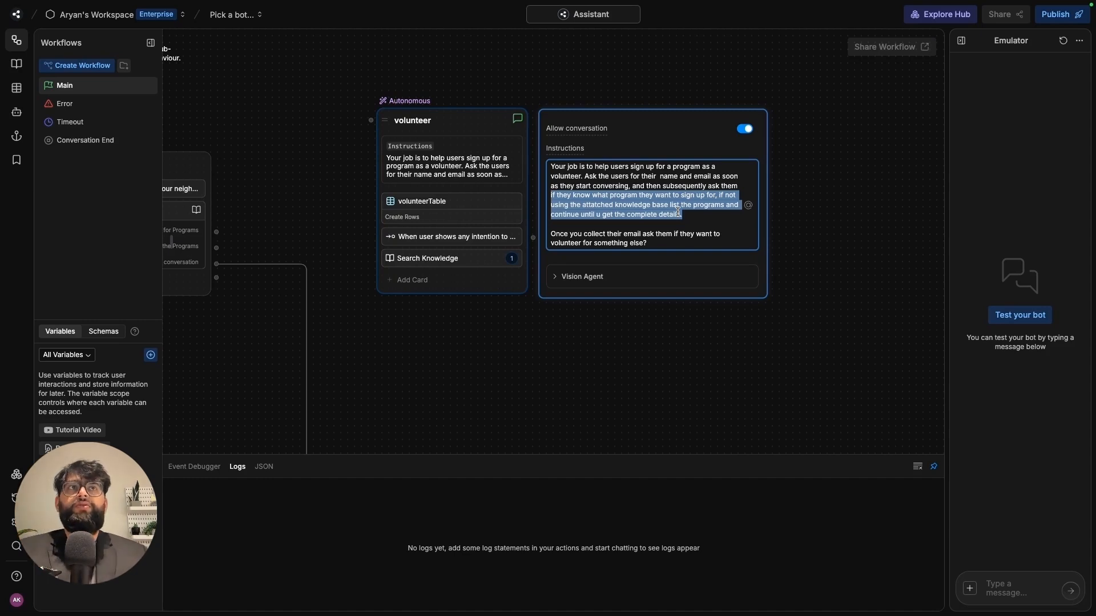
click(585, 335)
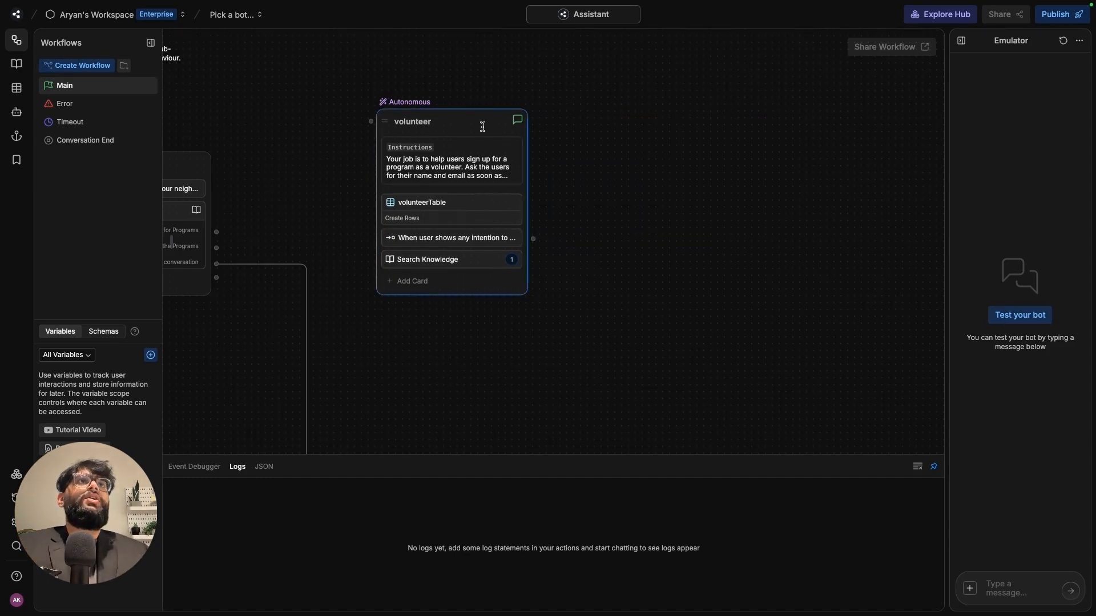
- Arrange the canvas so the firstMessage and volunteer nodes are both in view
drag(482, 126, 516, 118)
click(678, 85)
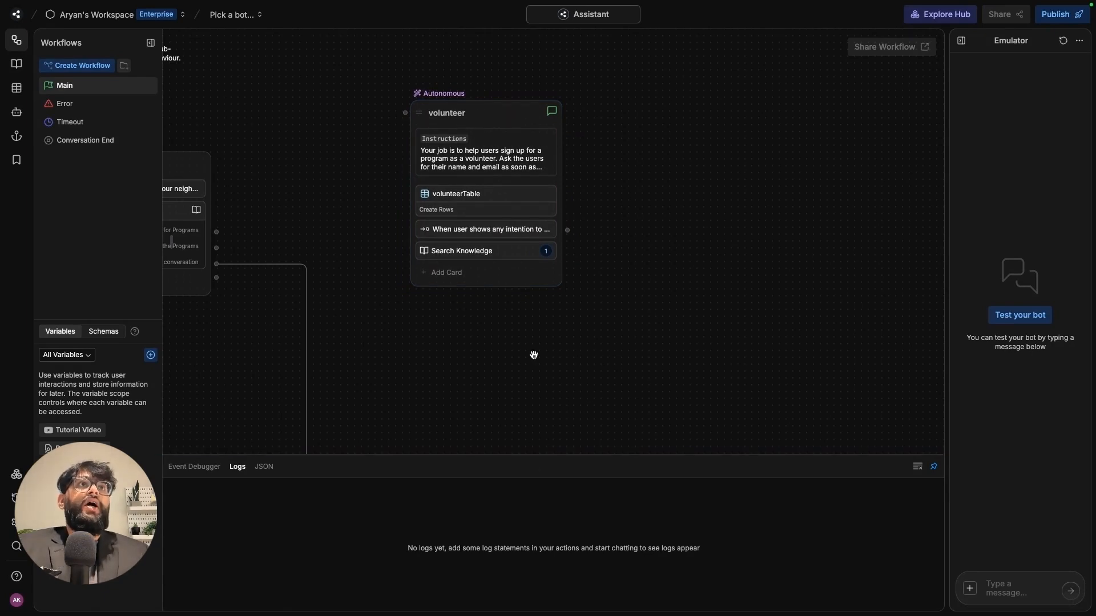
drag(534, 355, 662, 341)
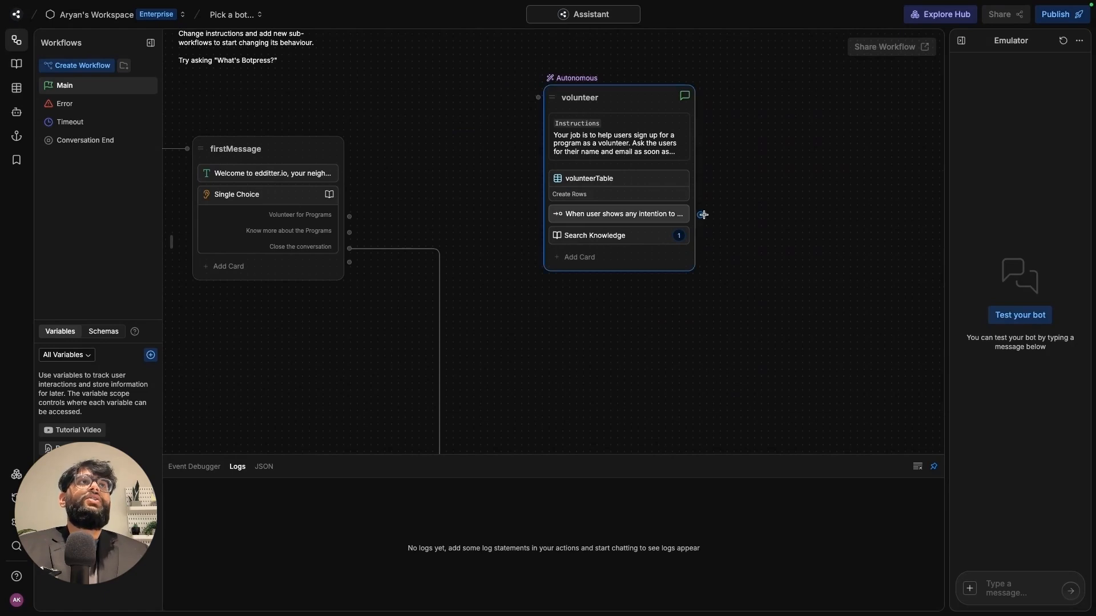
drag(702, 214, 280, 321)
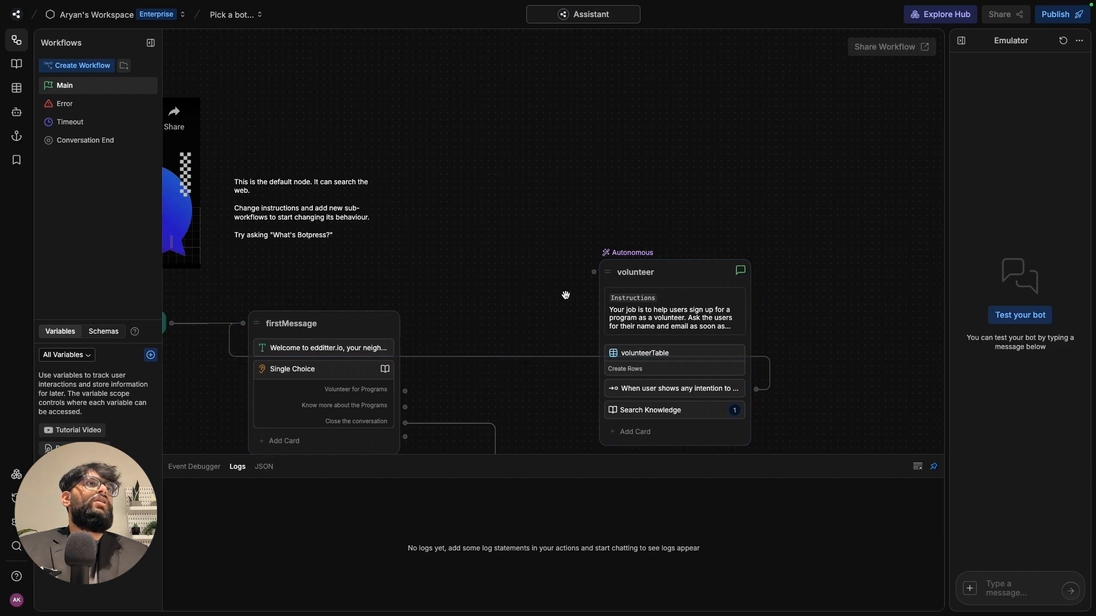
click(691, 271)
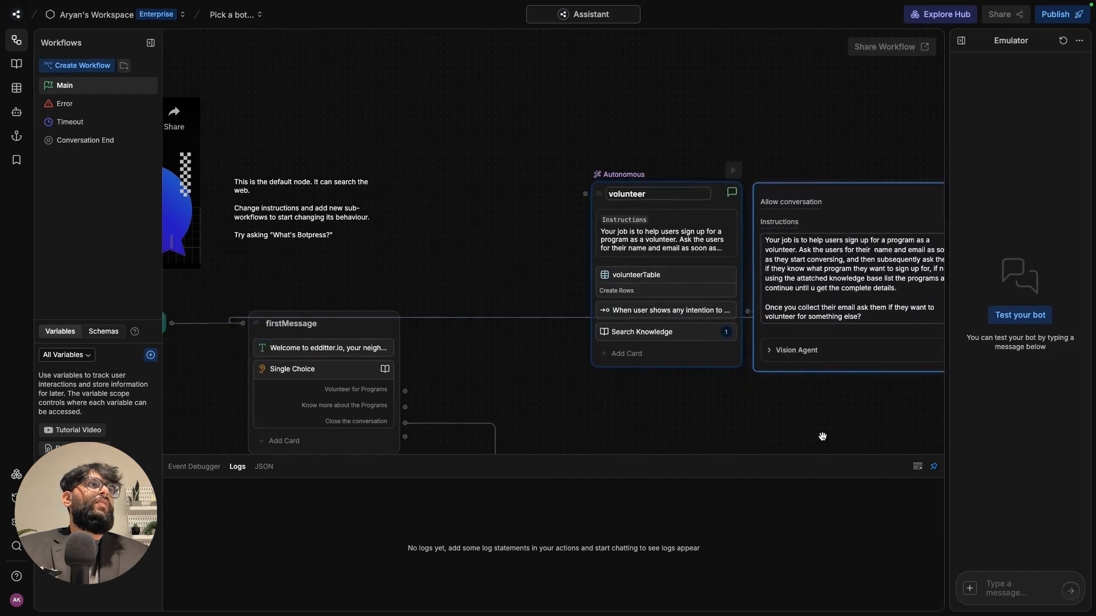
drag(783, 437, 712, 334)
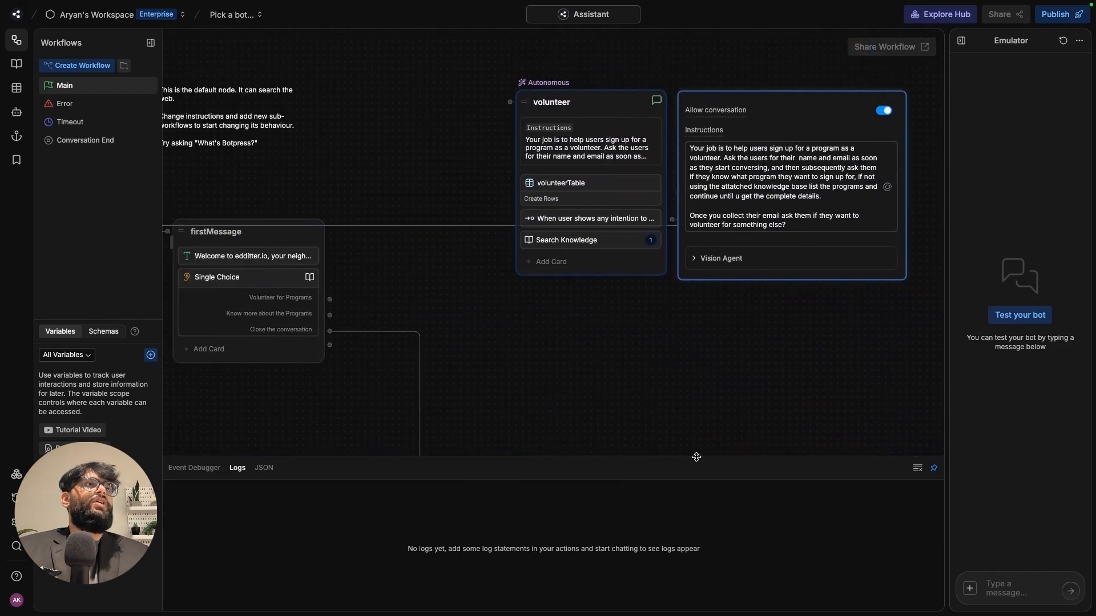
drag(697, 457, 697, 533)
click(678, 381)
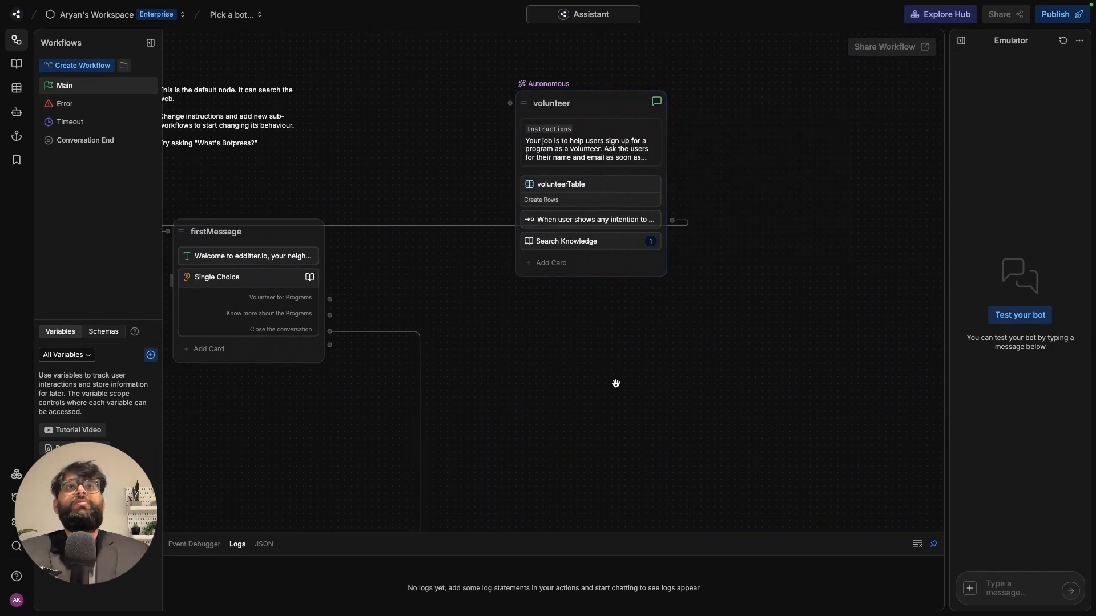
drag(616, 383, 729, 391)
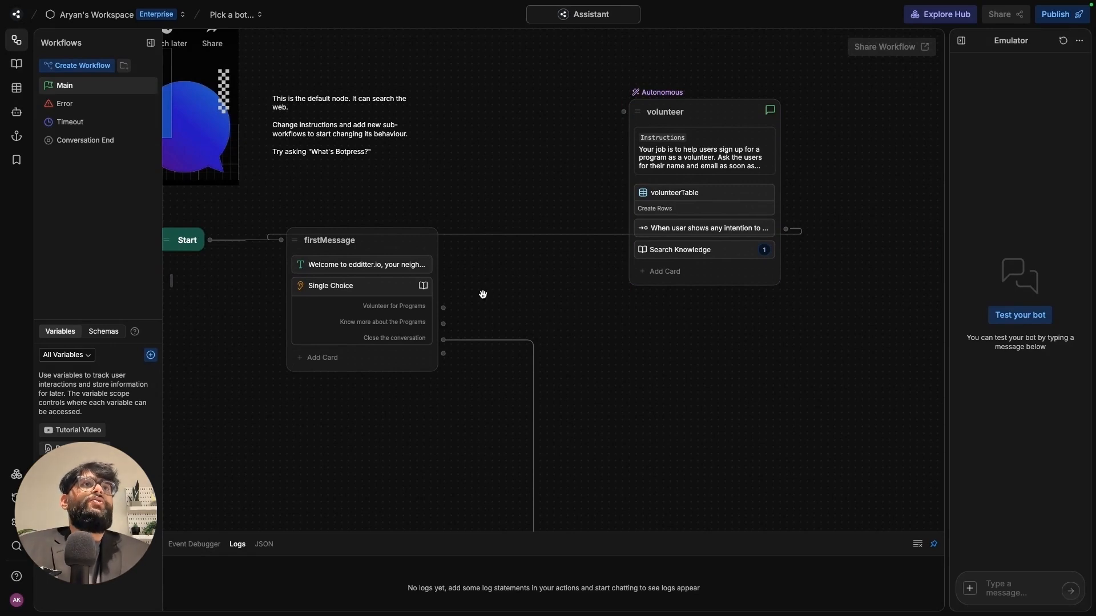
- Connect firstMessage's 'Volunteer for Programs' choice to the volunteer node's input
drag(443, 308, 622, 115)
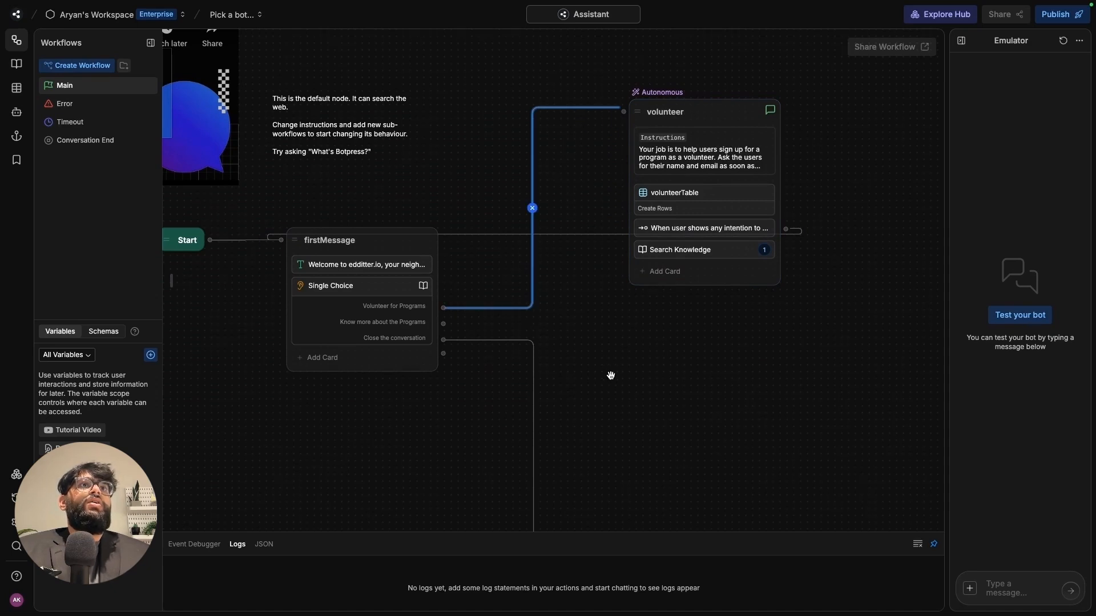
scroll(662, 405, down, 3)
scroll(662, 406, right, 2)
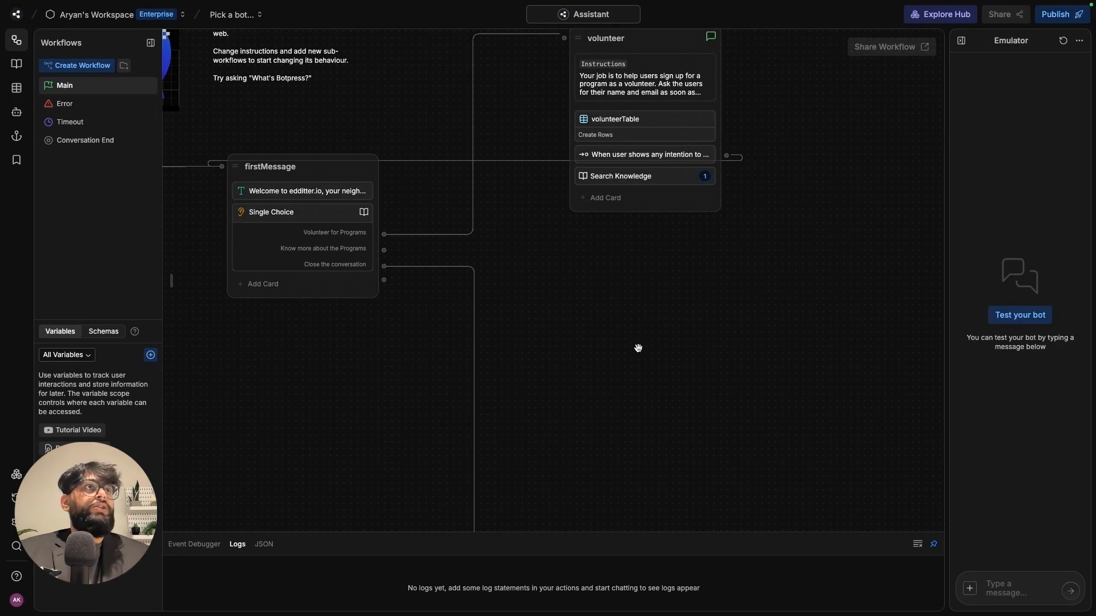
scroll(638, 348, up, 2)
scroll(638, 348, right, 2)
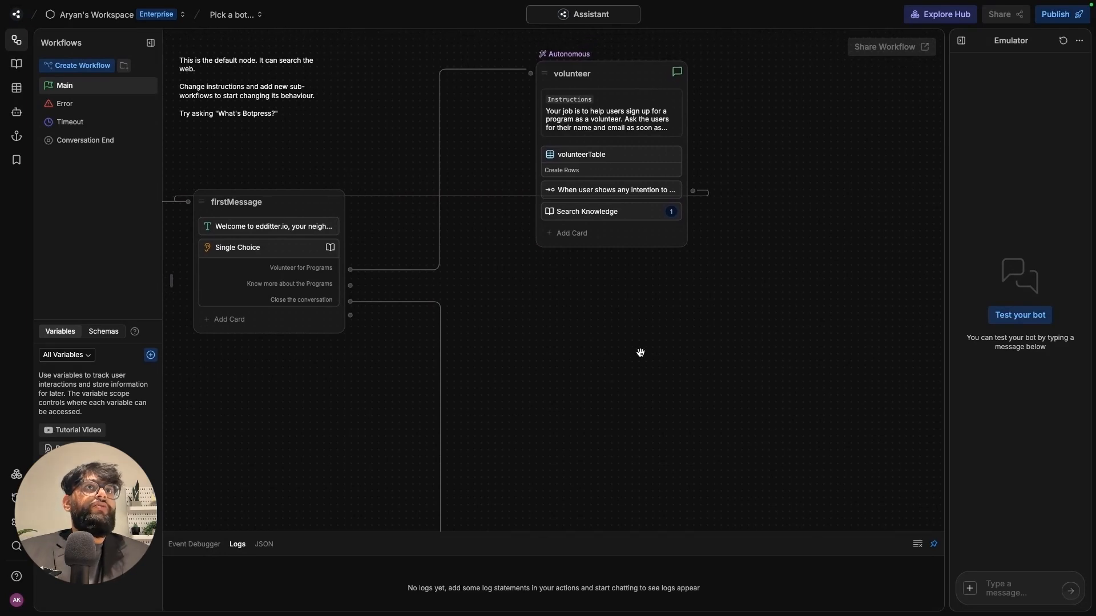
scroll(636, 351, down, 1)
scroll(636, 350, left, 1)
drag(641, 346, 638, 391)
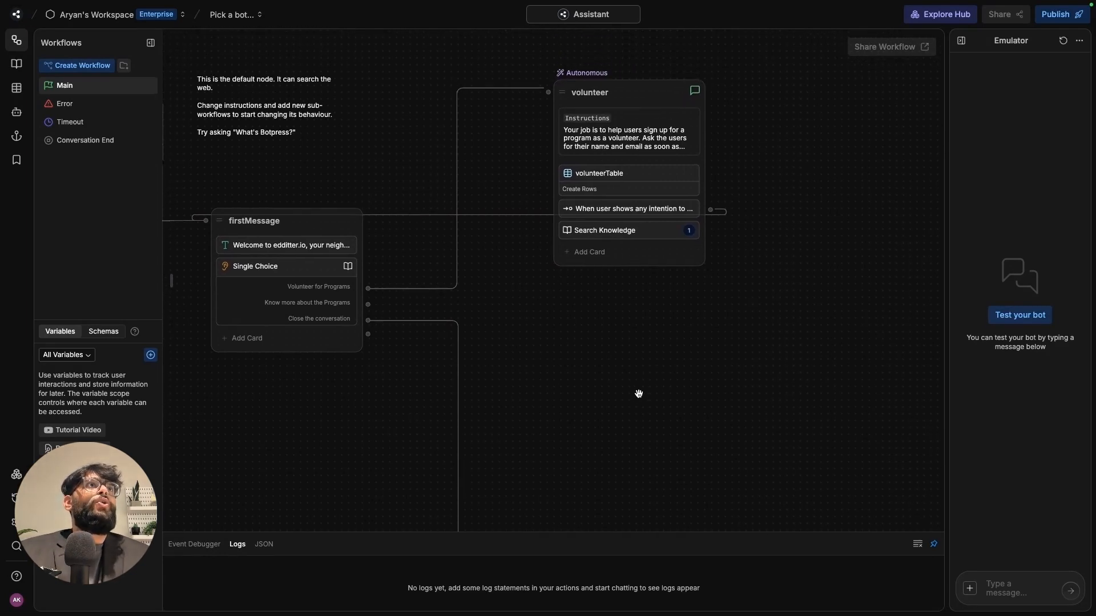
- Add a new autonomous node to the canvas and enter 'program' as its name
right_click(611, 352)
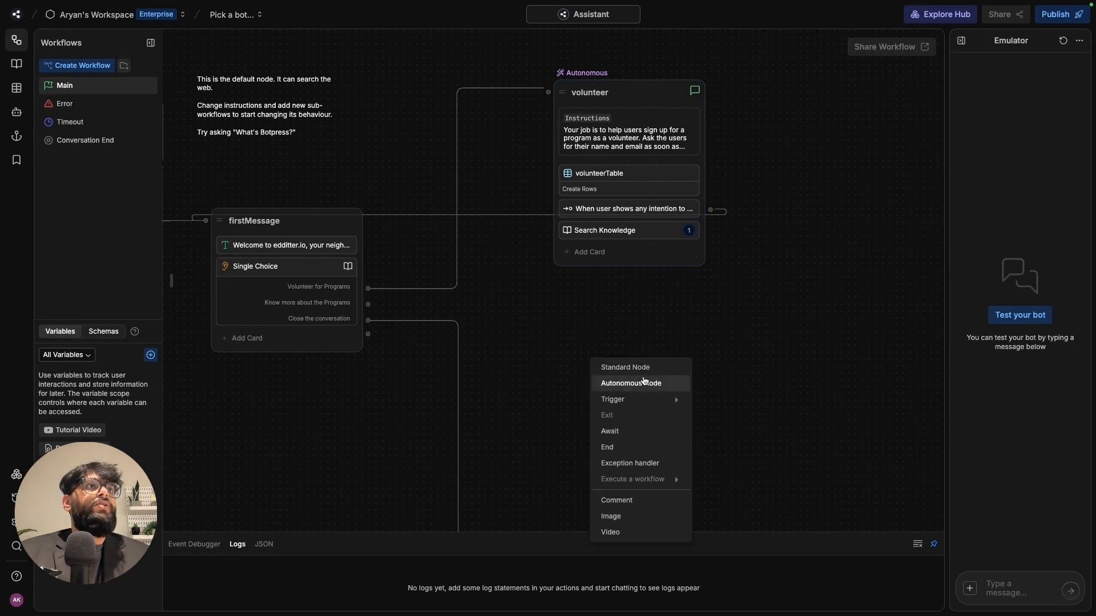
click(641, 384)
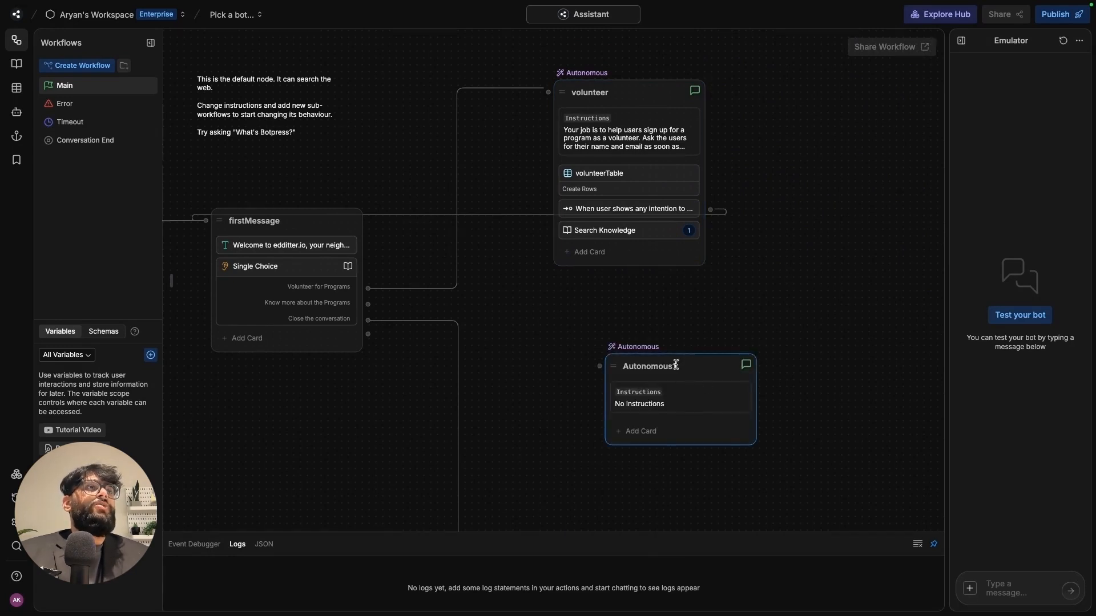
click(697, 373)
double_click(697, 374)
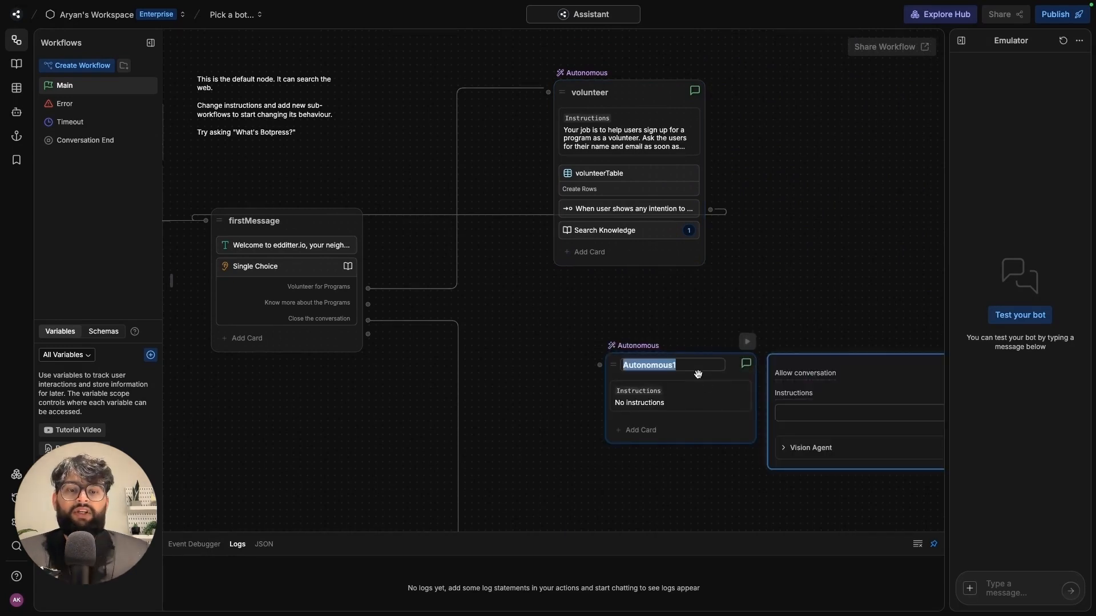
text(program)
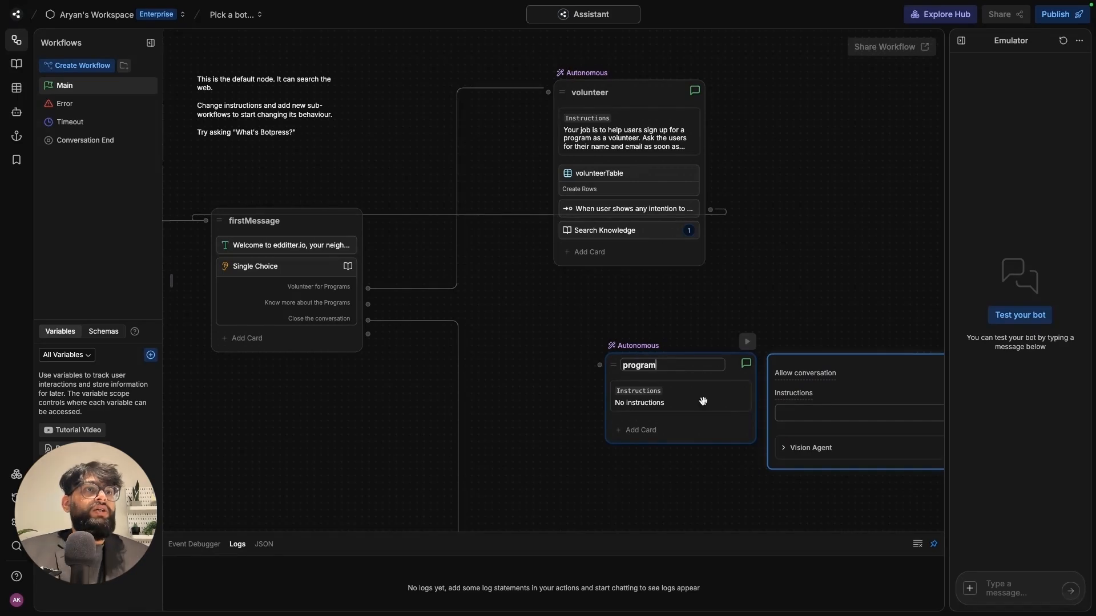
key(Return)
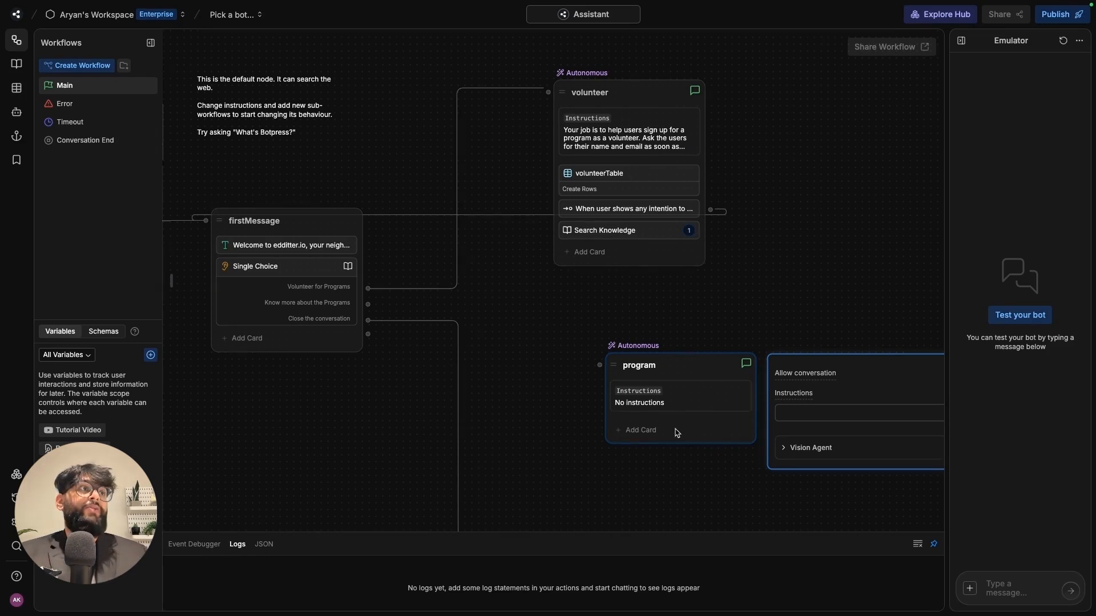
- Paste instructions to answer edditter.io questions from the knowledge base, then offer volunteering
click(835, 414)
text(Your job is to help users explore the edditter.io website. Help the users with any queries they have regarding our website, NGO, programs, etc. strictly using the attatched knowledge base. Also provide link to the actual website where they can read more about it.  Everytime you are able to answer the user's query, have a secondary question about whether they want to volunteer for that program)
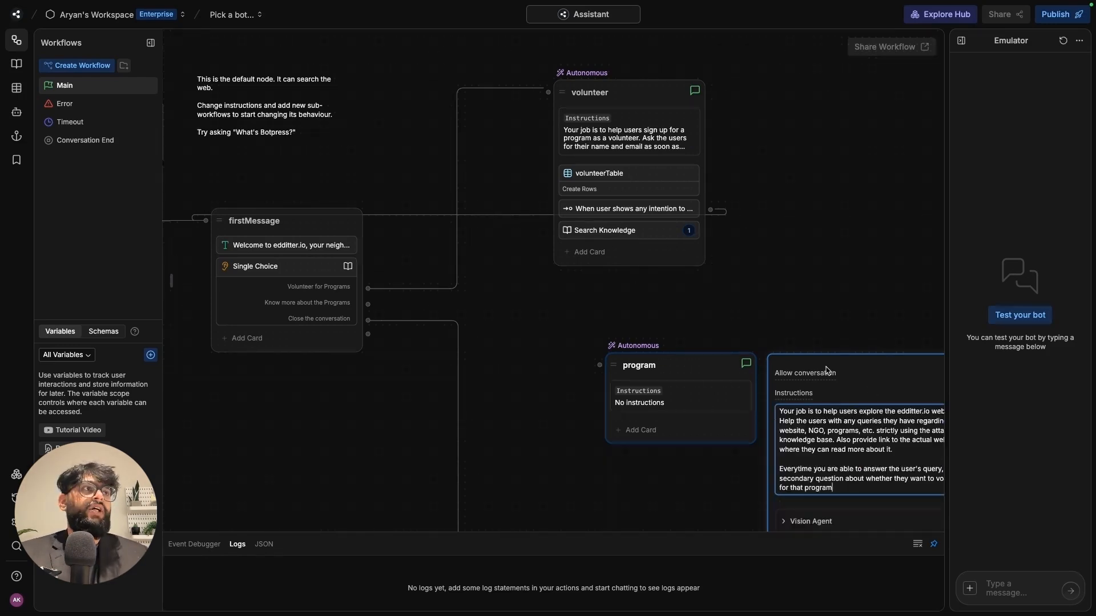
drag(838, 303, 687, 208)
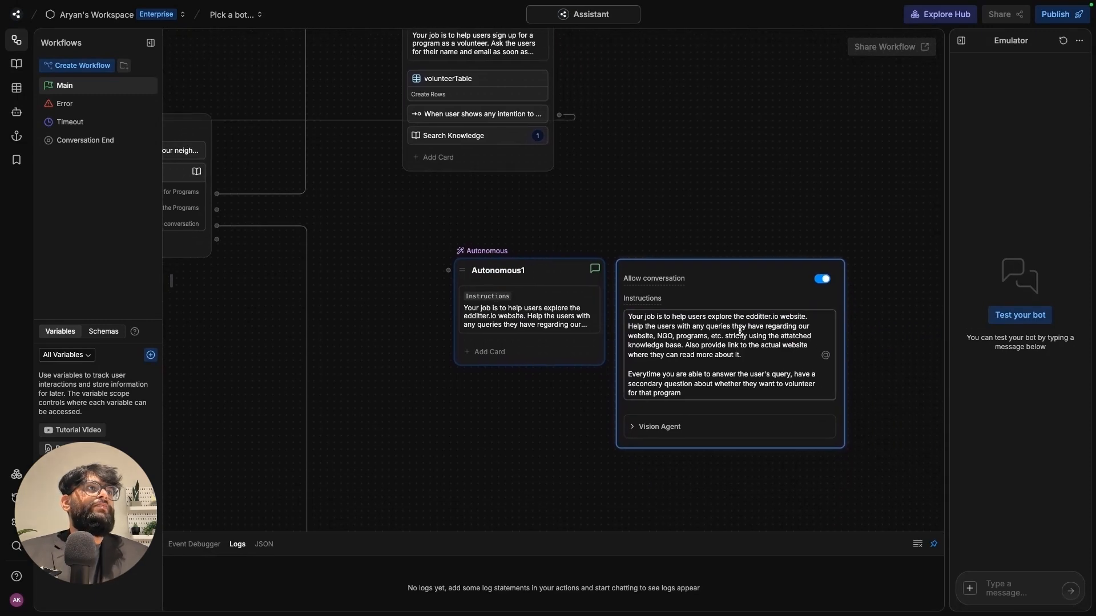
drag(692, 327, 730, 336)
click(762, 352)
click(743, 356)
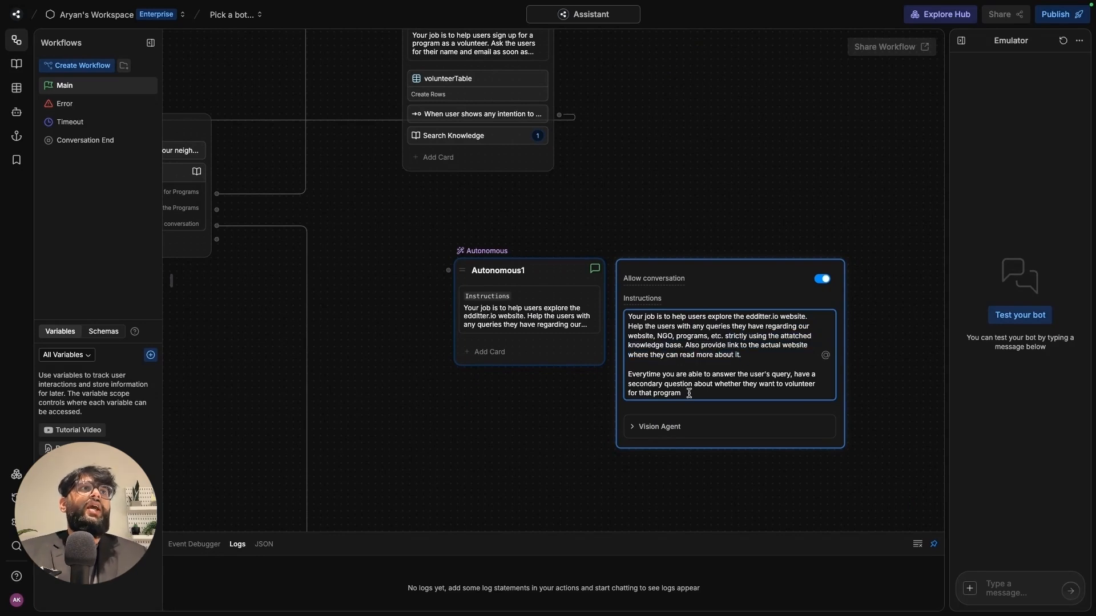
drag(688, 393, 623, 377)
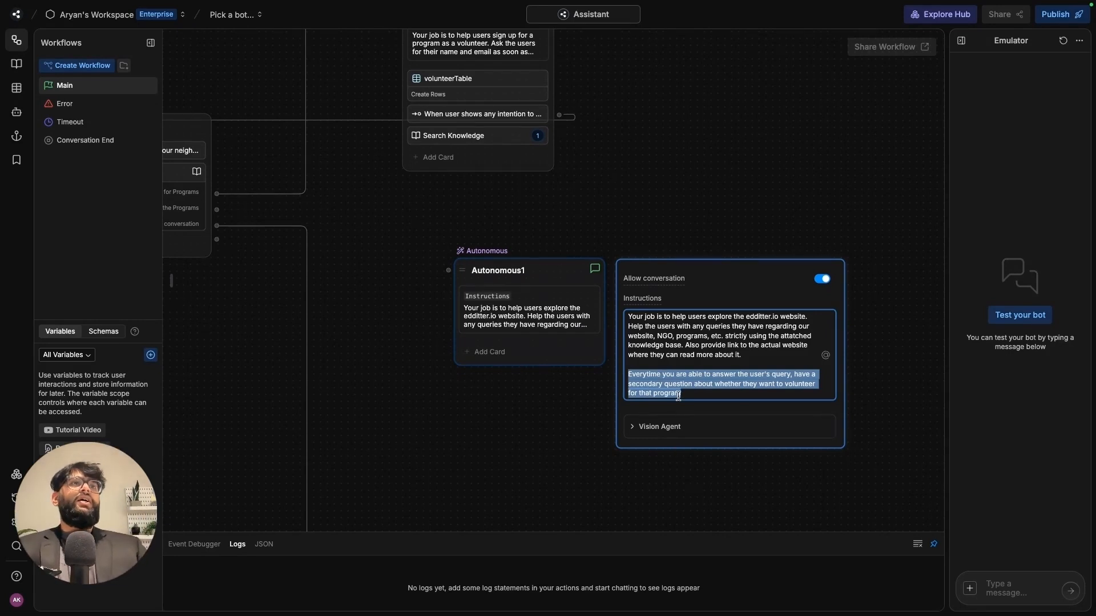
click(541, 360)
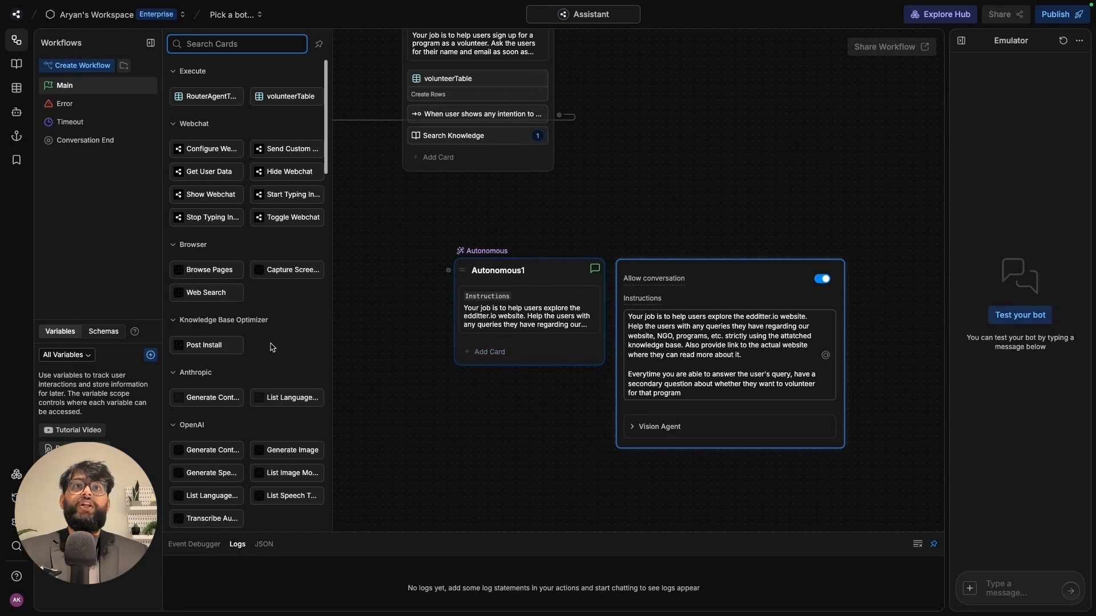
- Add a Search Knowledge card to Autonomous1, limited to the Default Knowledge Base
scroll(231, 411, down, 4)
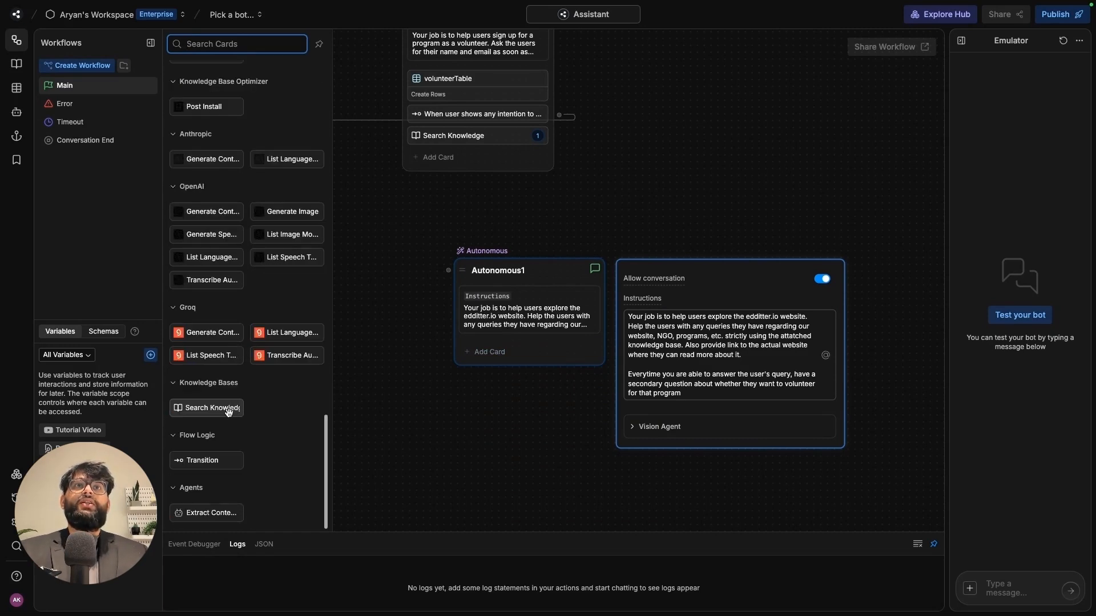
drag(227, 412, 496, 351)
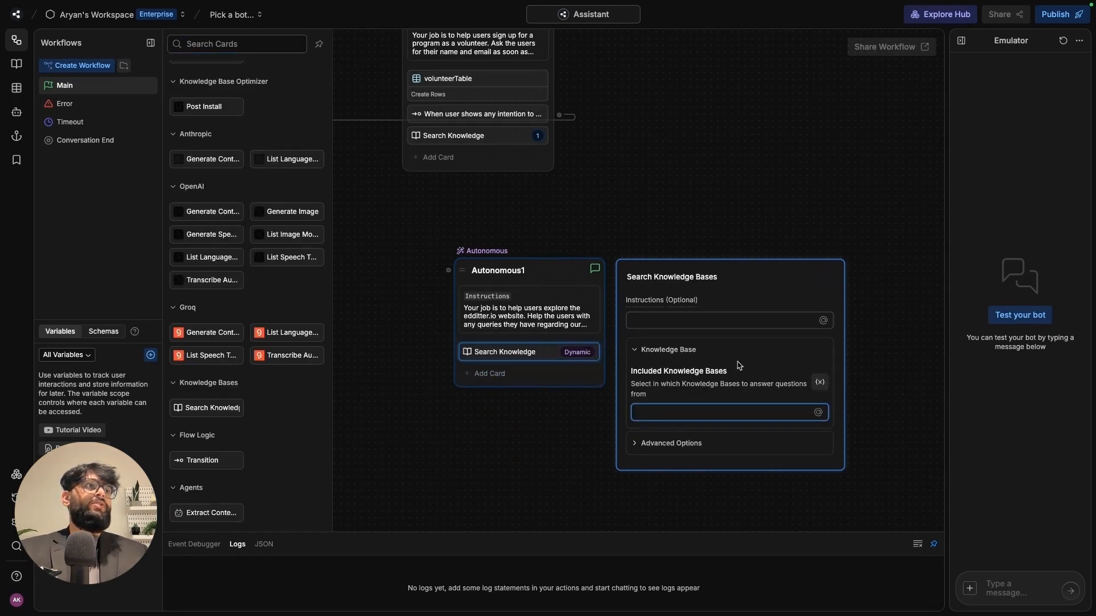
click(682, 416)
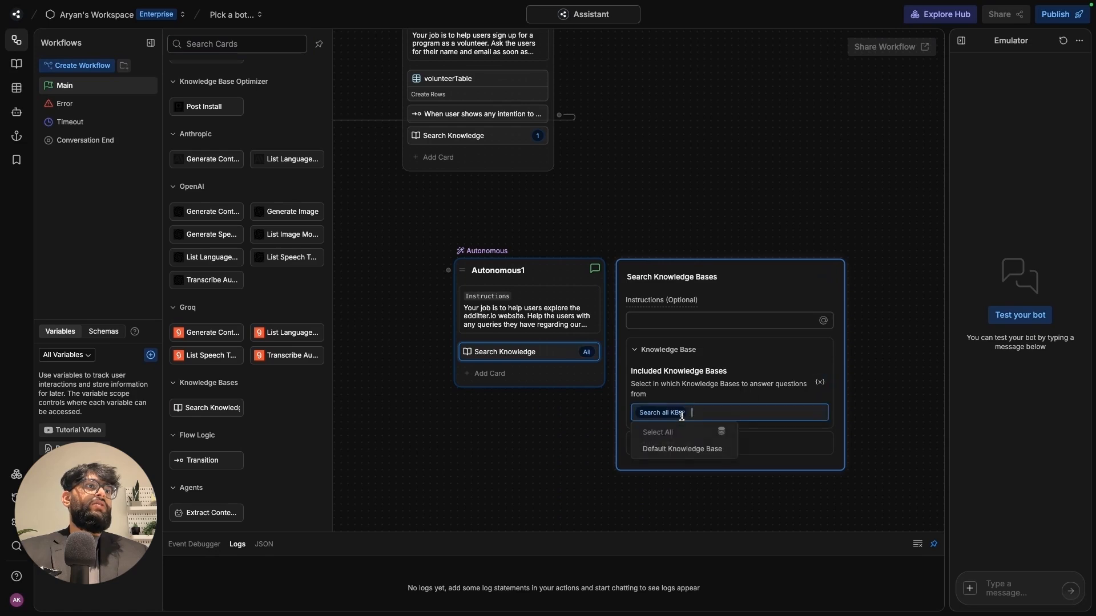
click(682, 449)
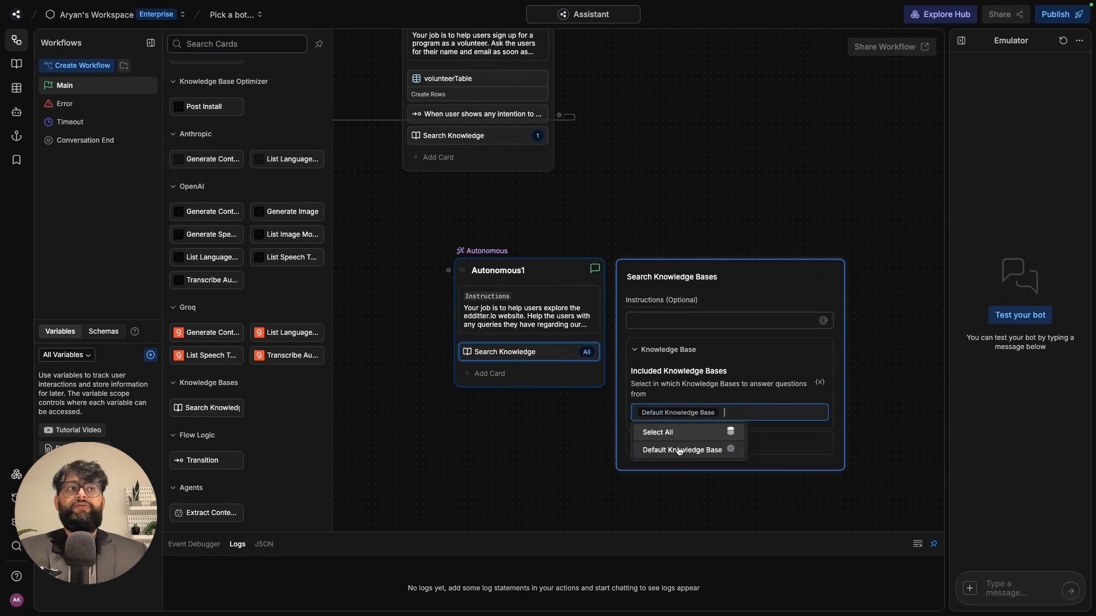
click(491, 379)
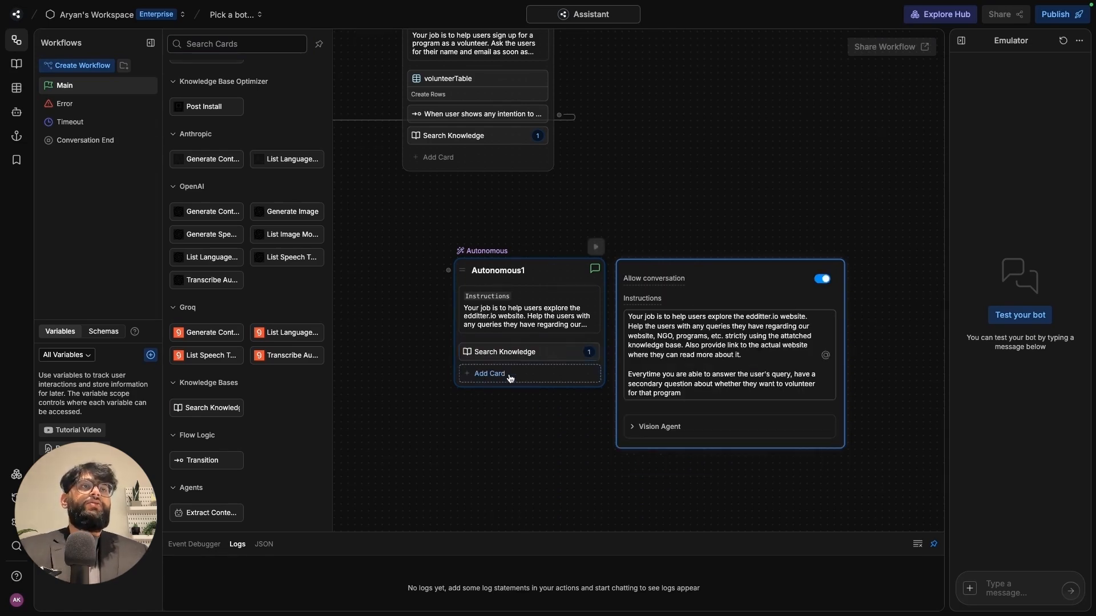
- Copy the volunteer node's intention transition card and paste it into Autonomous1
right_click(482, 117)
click(485, 126)
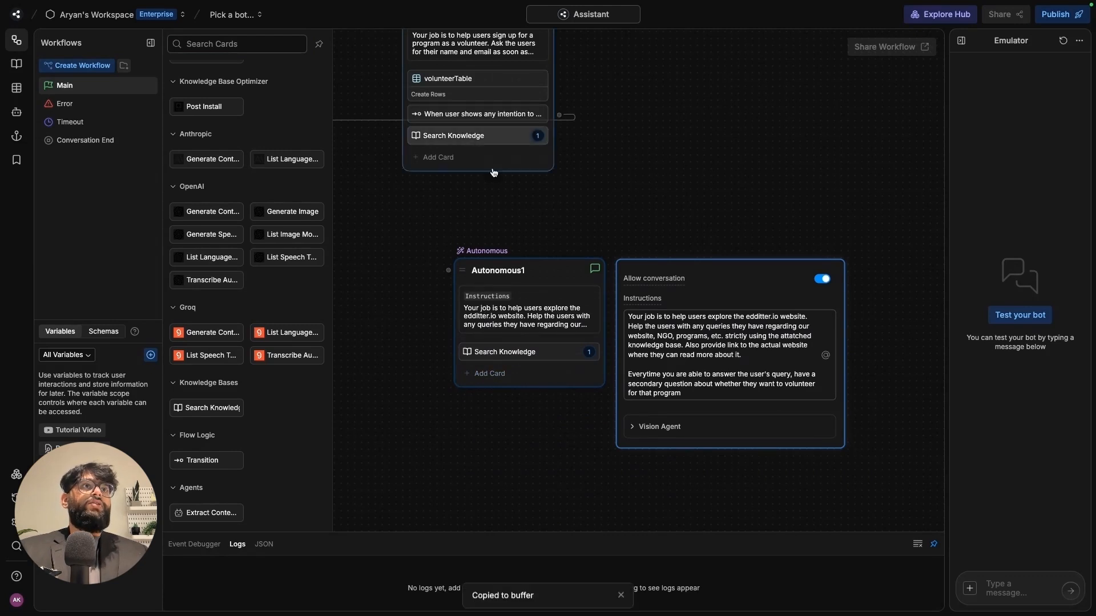
right_click(512, 381)
click(526, 389)
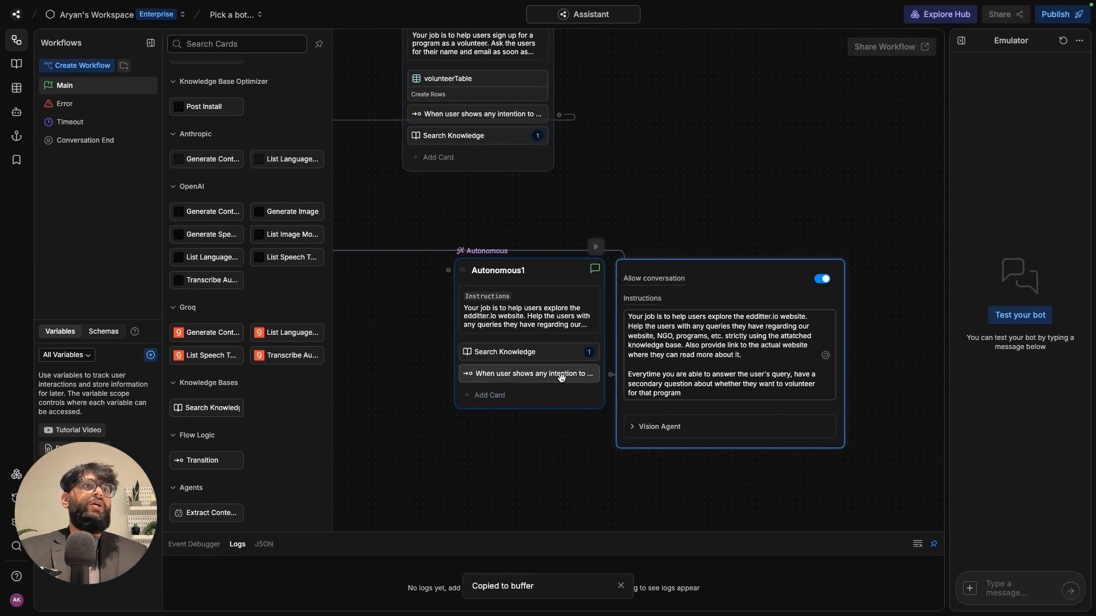
click(564, 378)
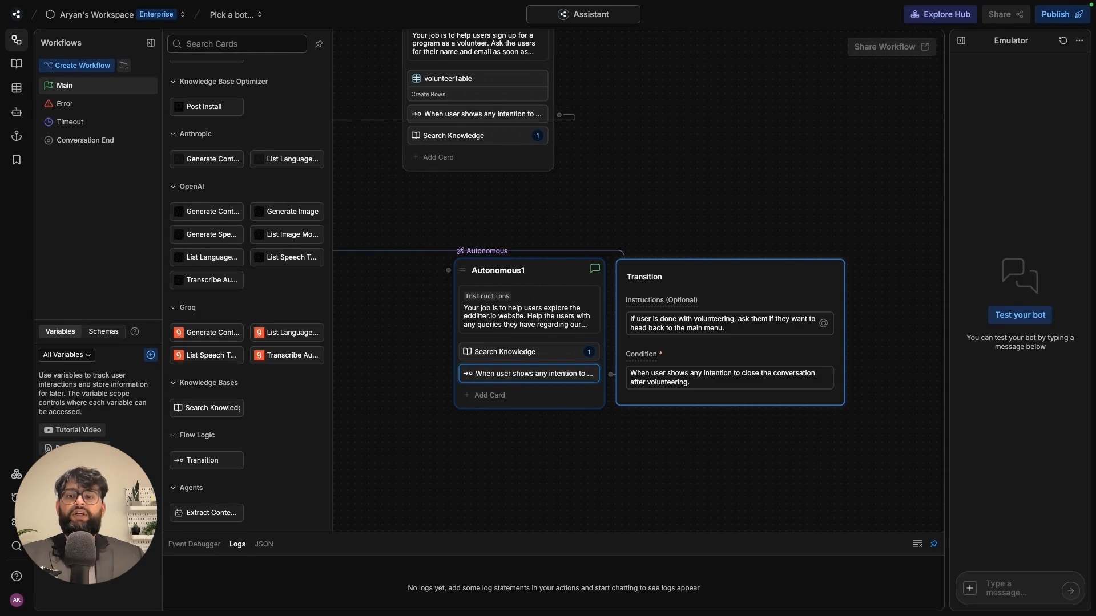
- Give the transition programs-then-volunteer guidance and condition 'When user shows intention to volunteer for a program.'
triple_click(738, 324)
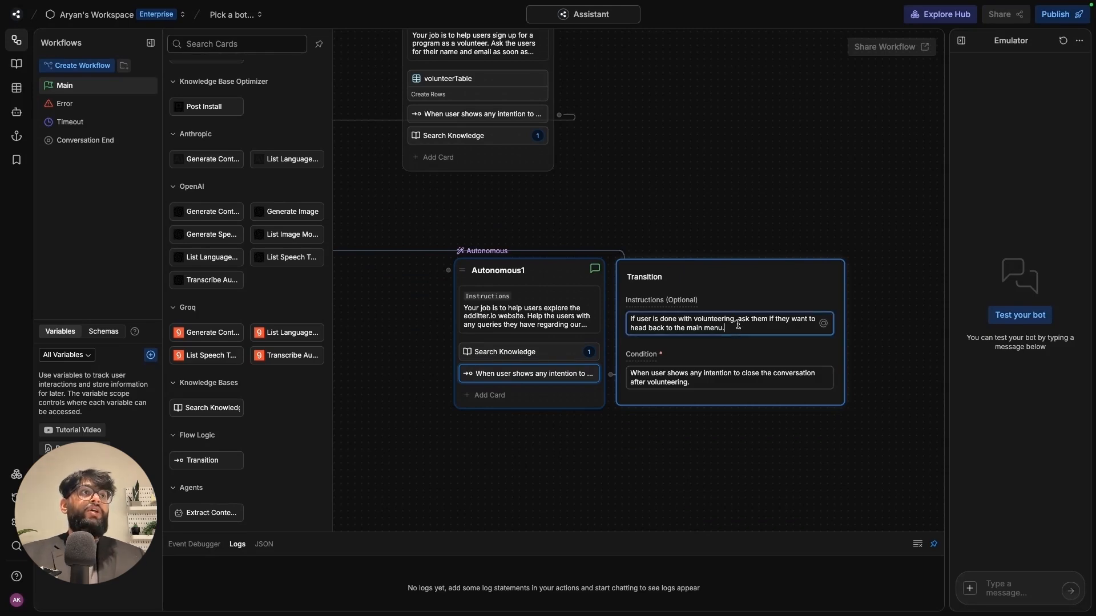
key(ctrl+v)
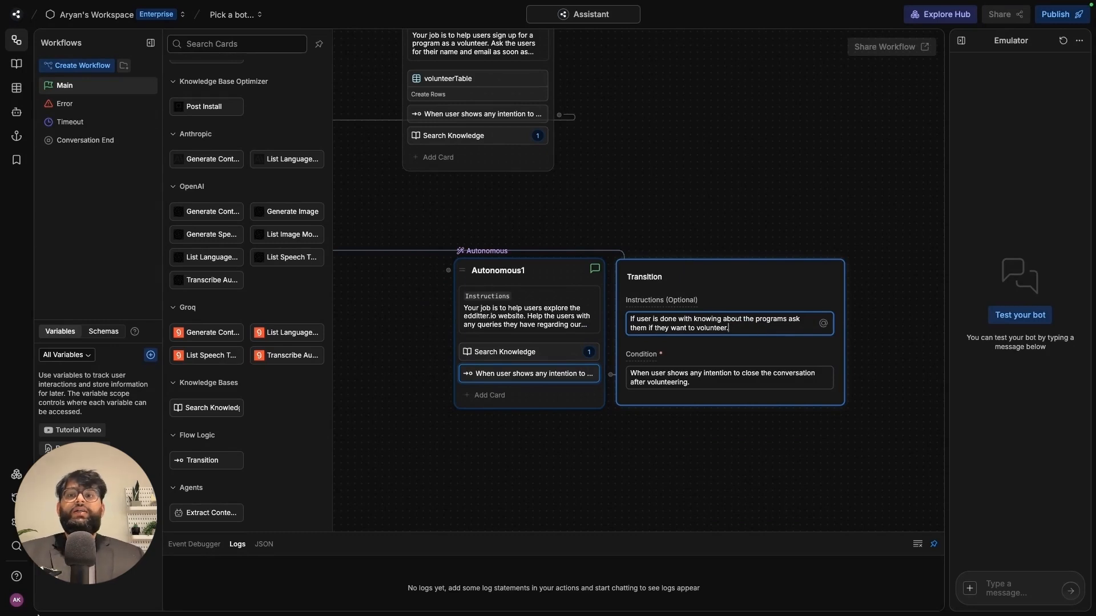
click(147, 599)
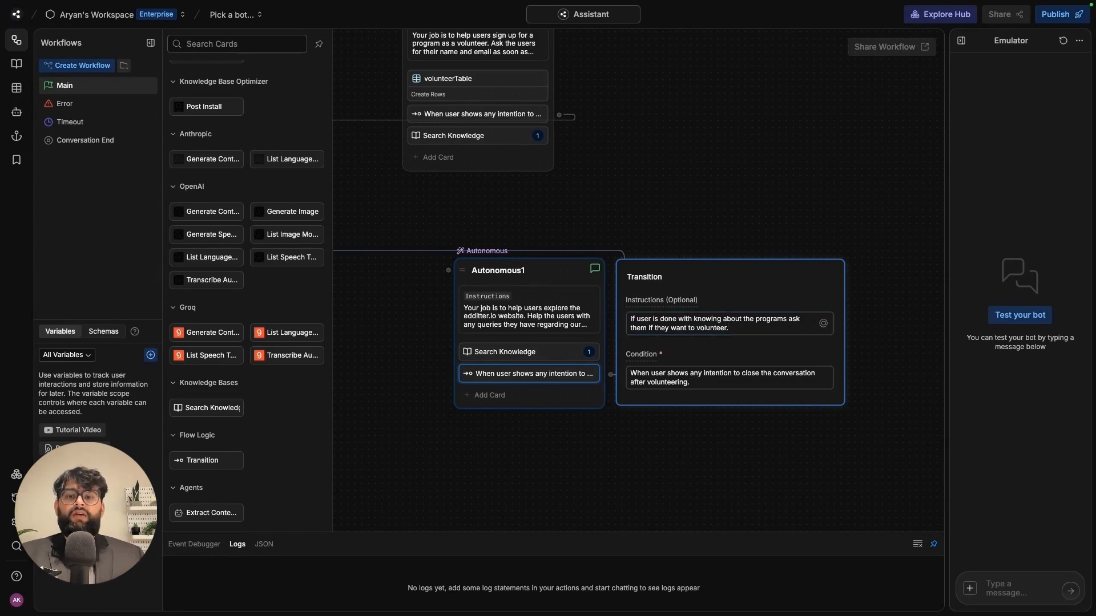
click(712, 380)
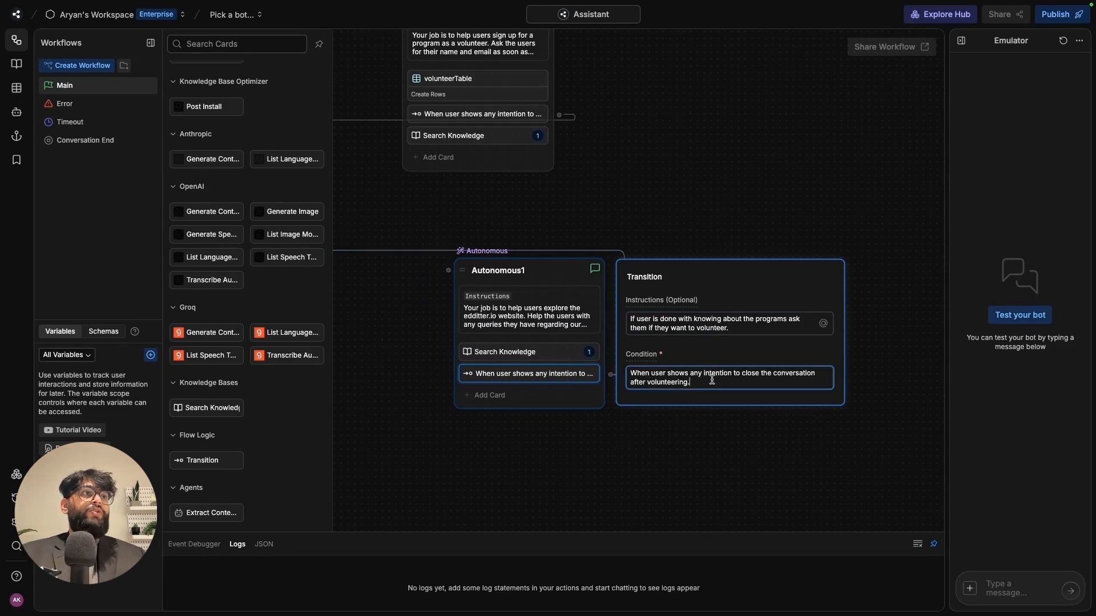
key(ctrl+a)
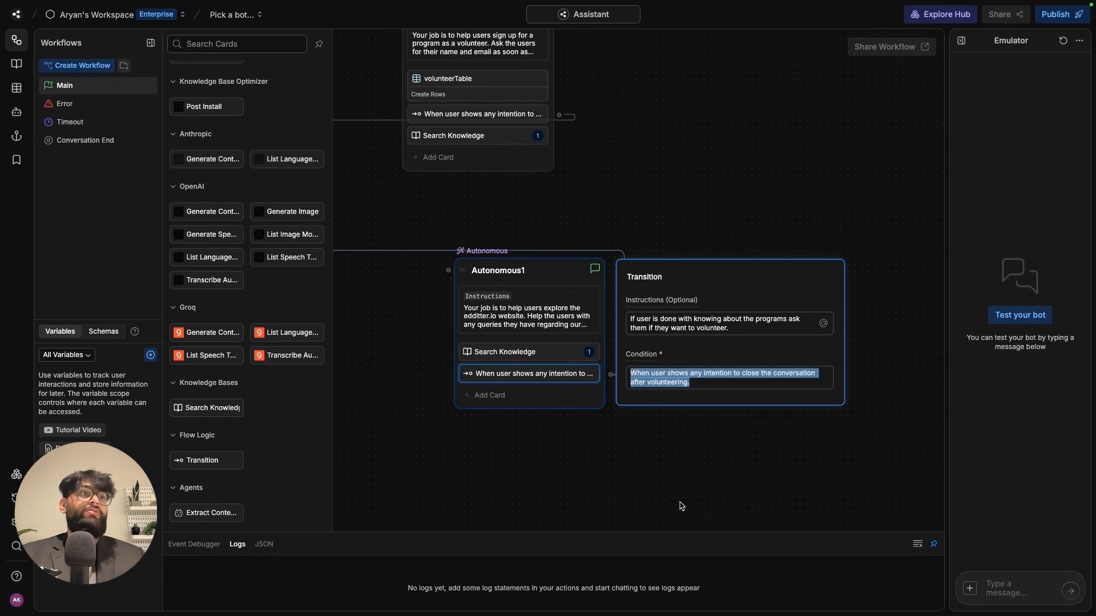
key(ctrl+v)
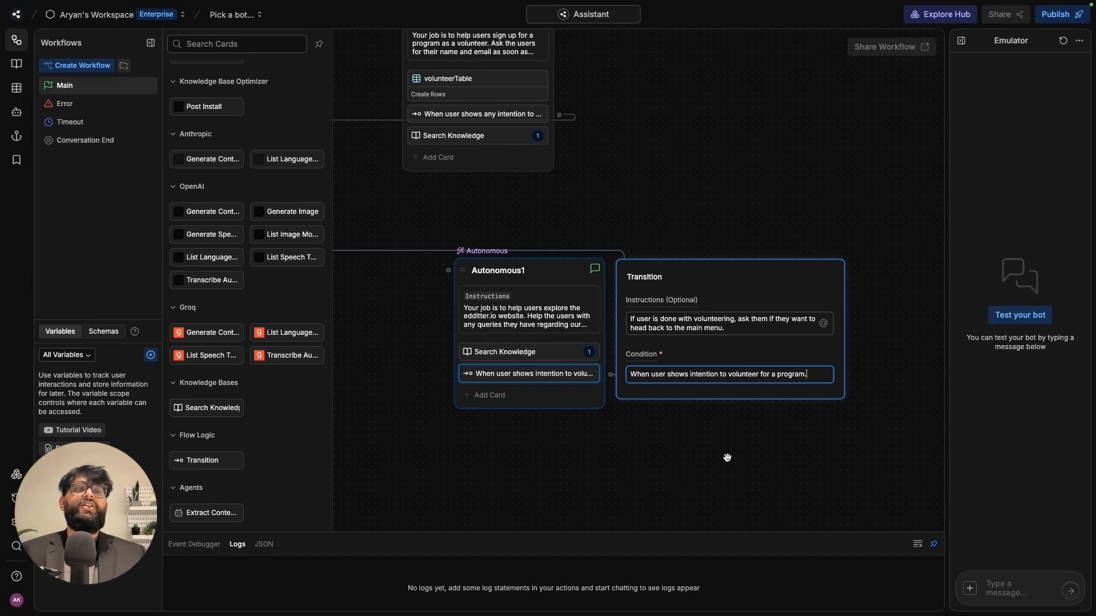
click(718, 443)
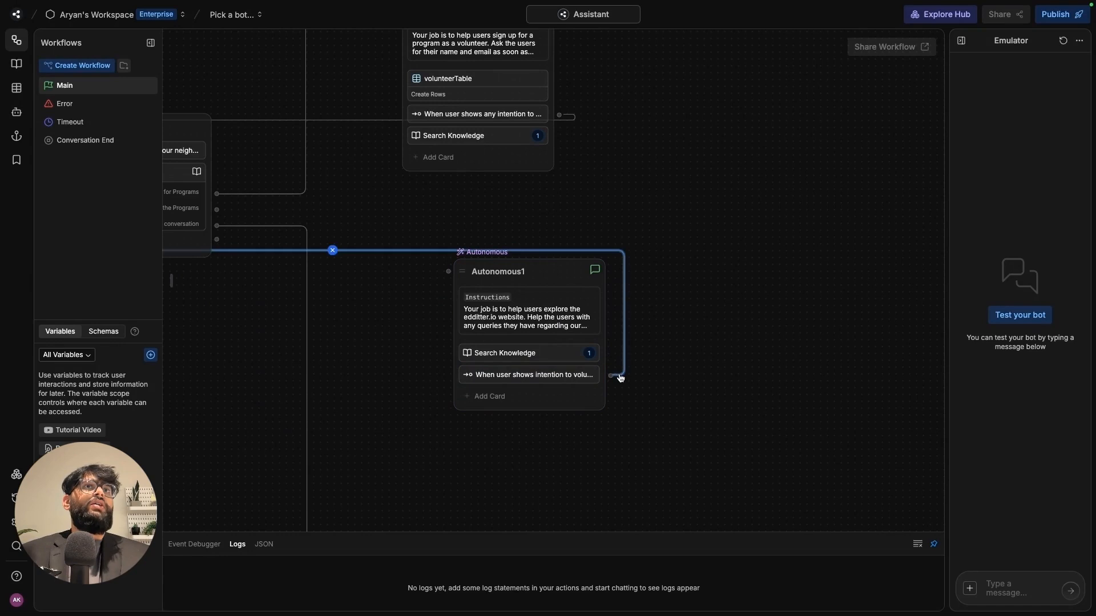
- Remove the firstMessage link to Autonomous1 and route its transition to the volunteer node
drag(626, 433, 744, 436)
mouse_move(553, 257)
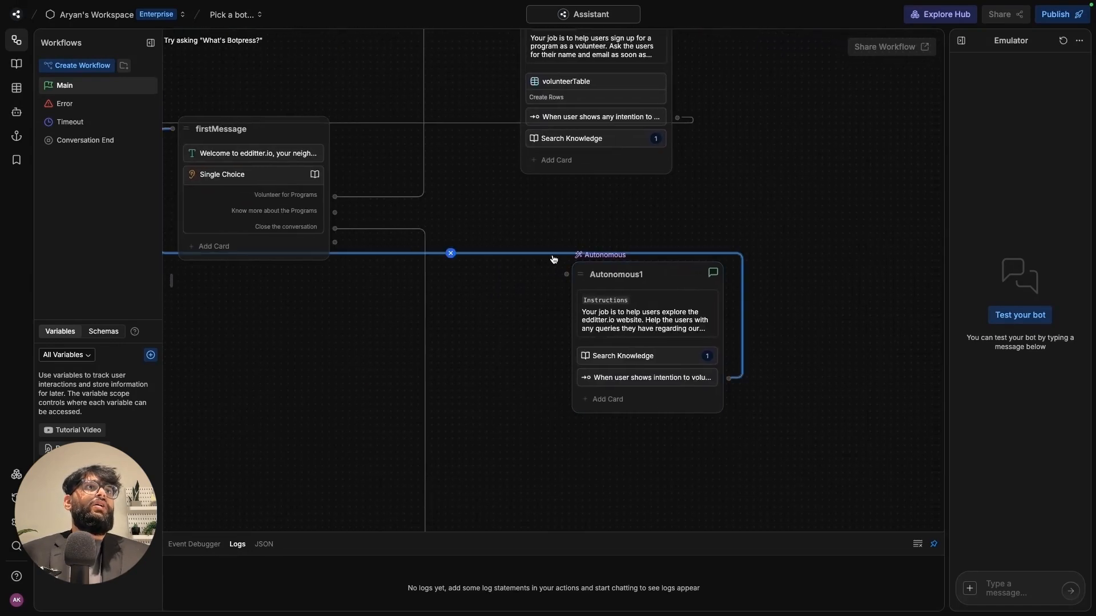
click(451, 255)
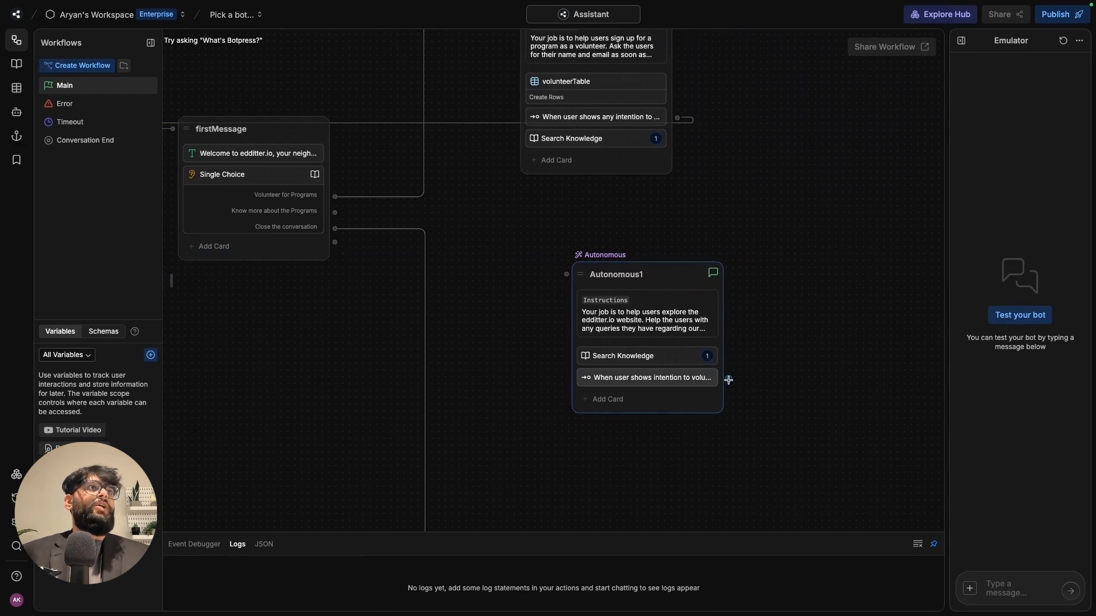
drag(752, 374, 511, 176)
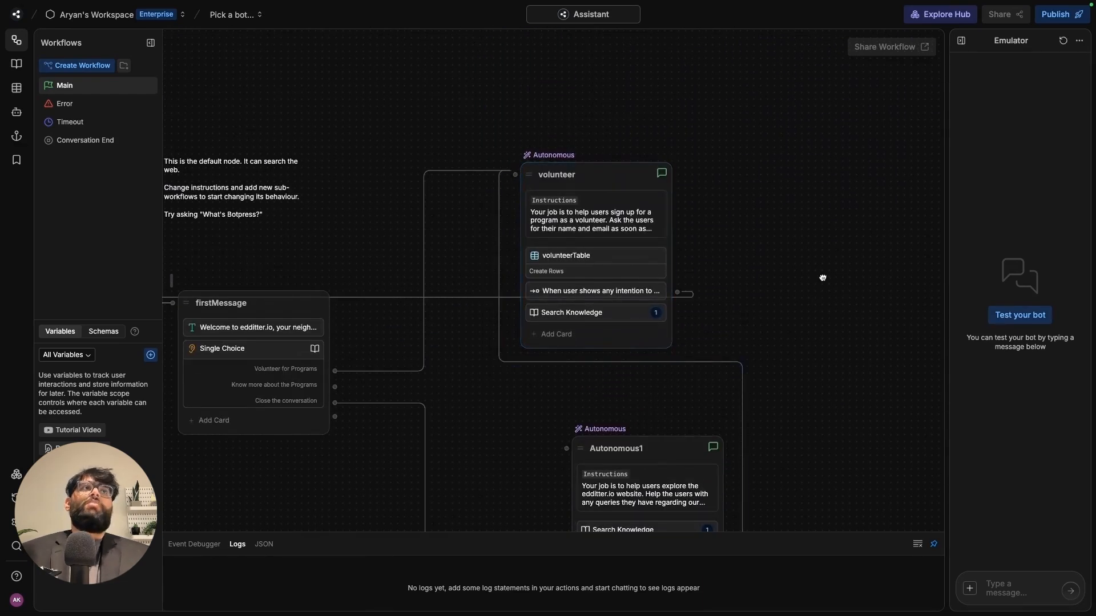
drag(821, 276, 787, 163)
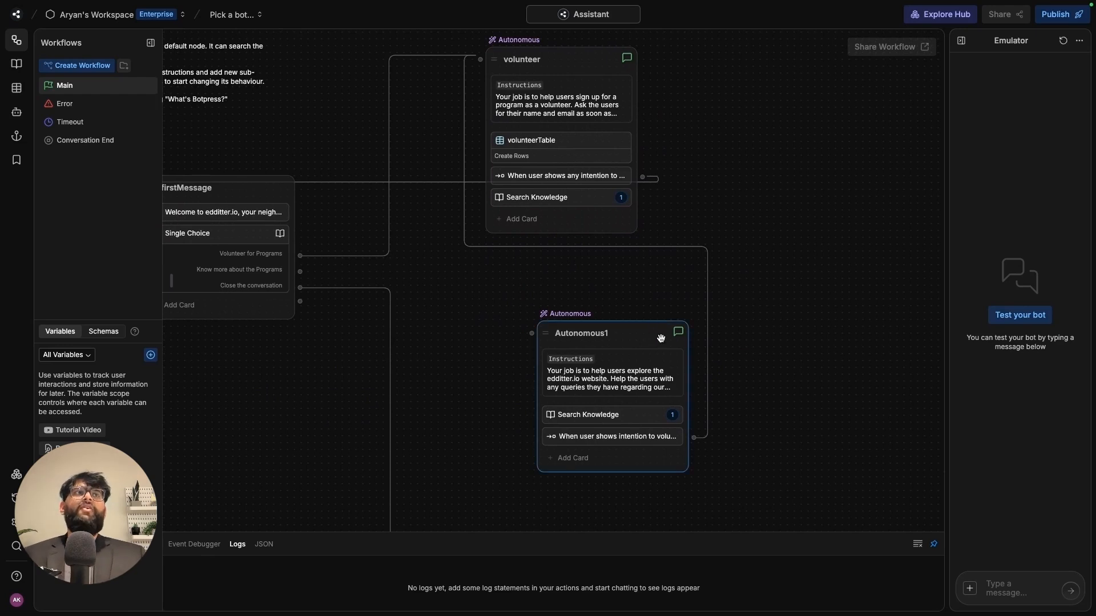
drag(660, 335, 617, 347)
- Rename Autonomous1 to 'program' and connect the Know more about the Programs choice to it
double_click(597, 342)
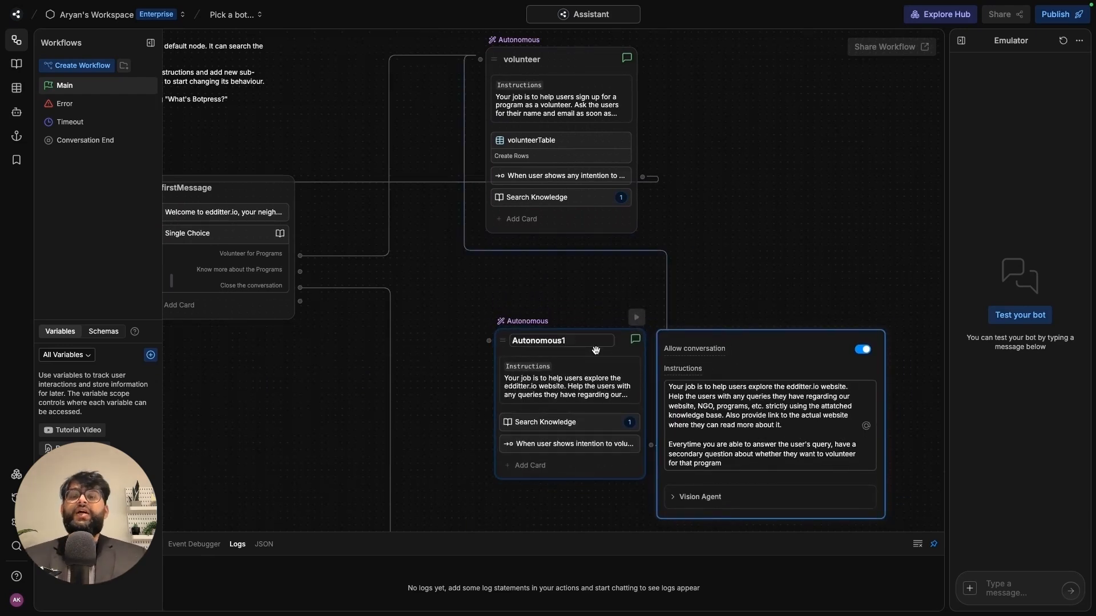
key(ctrl+a)
key(BackSpace)
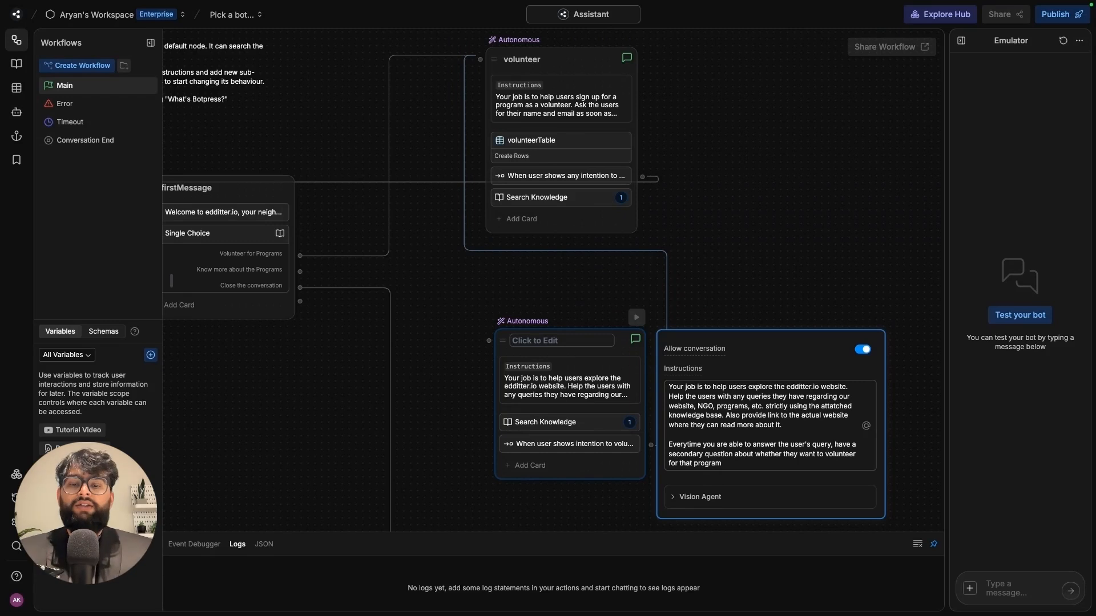
text(program)
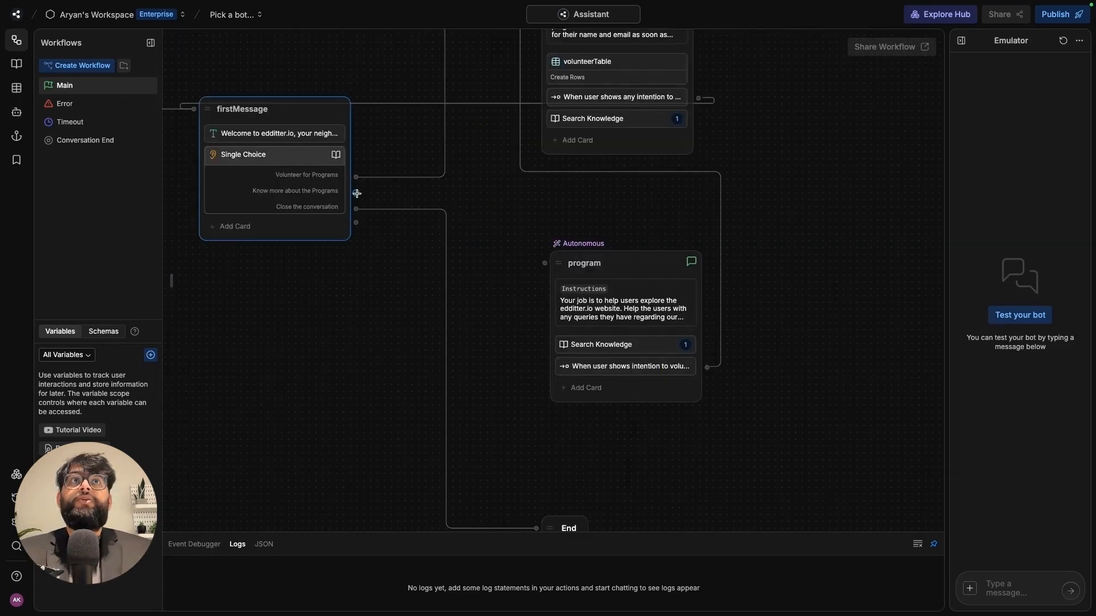
drag(357, 193, 542, 261)
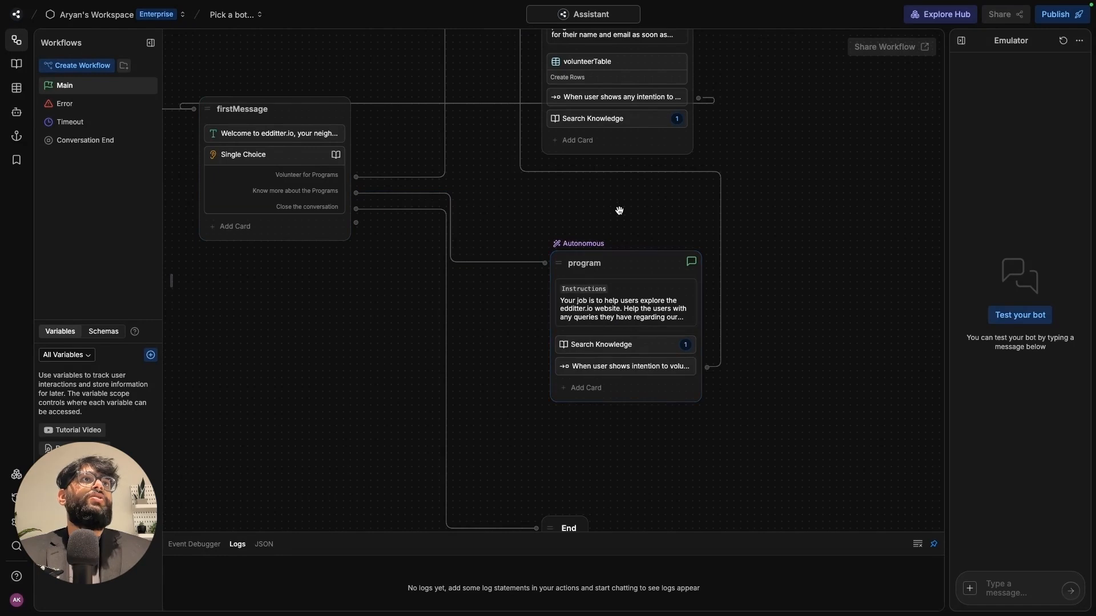
- Reposition the program and End nodes so the whole Main workflow fits, and widen the emulator panel
drag(837, 262, 857, 284)
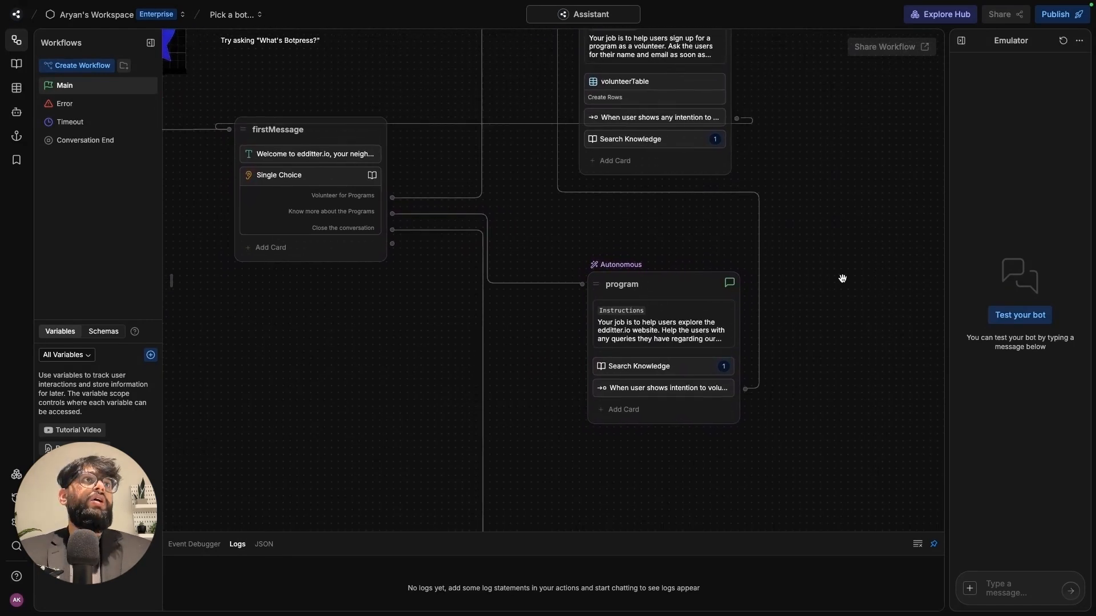
scroll(841, 276, down, 3)
drag(740, 399, 725, 396)
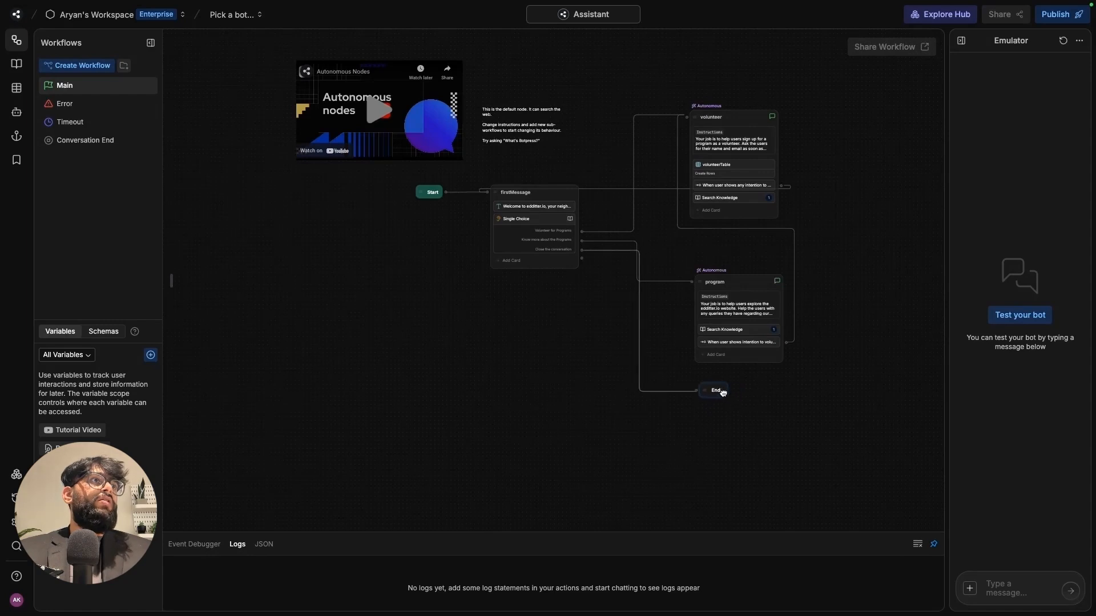
mouse_move(750, 281)
mouse_down()
mouse_move(746, 256)
mouse_move(744, 267)
mouse_up()
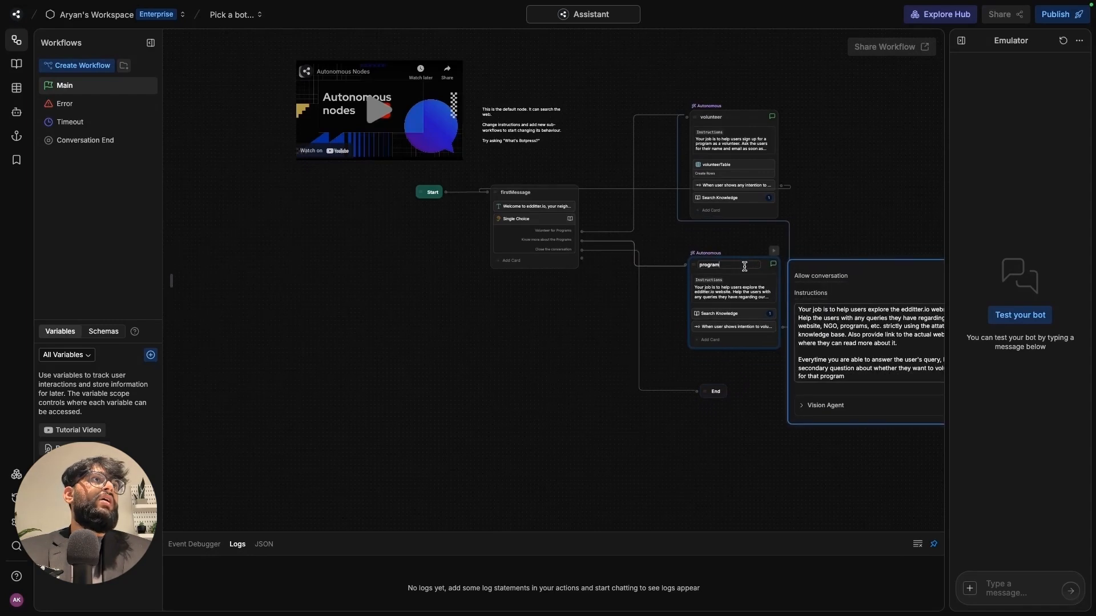
drag(717, 391, 723, 375)
drag(829, 346, 827, 430)
scroll(718, 397, down, 1)
scroll(713, 400, up, 4)
scroll(709, 404, down, 2)
scroll(708, 404, down, 1)
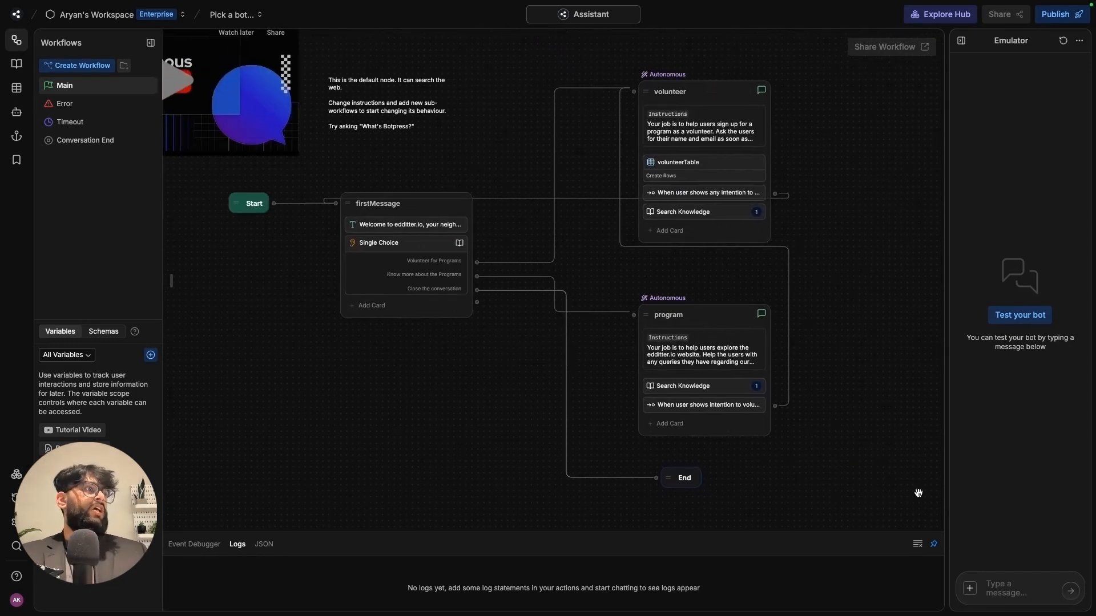
drag(947, 446, 832, 447)
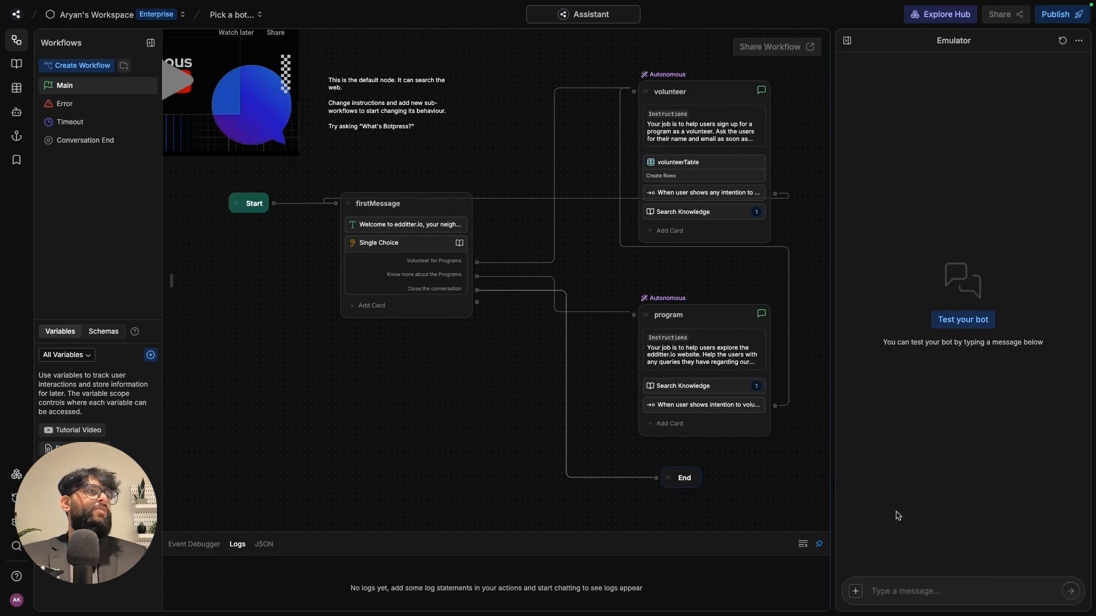
- Greet the test bot with 'Hey', then pick 'Know more about the Programs' to get the three-program overview
click(928, 591)
text(Hey)
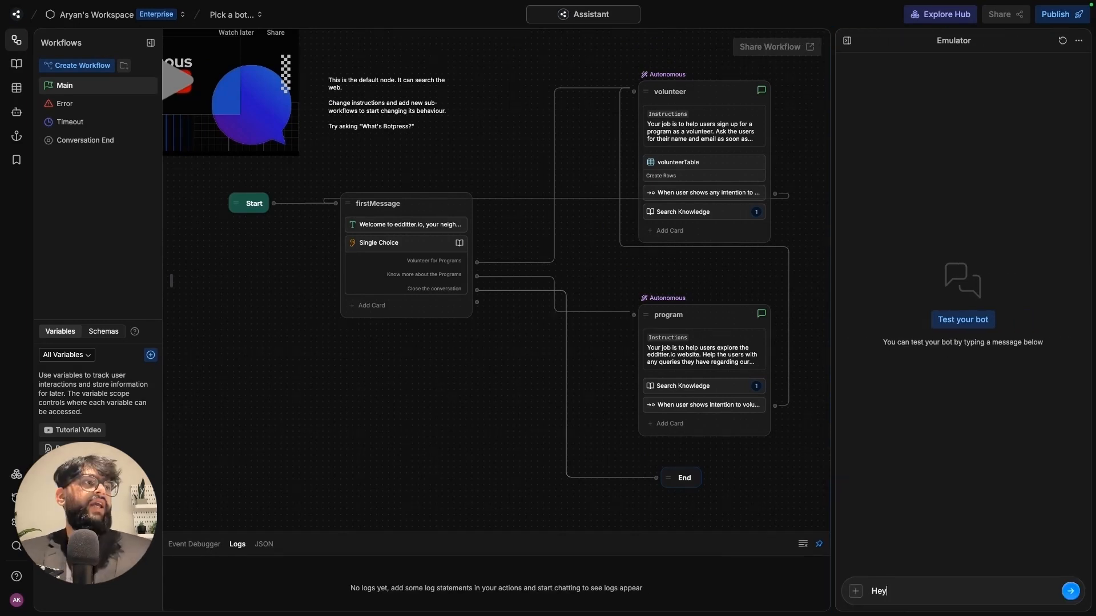
key(Return)
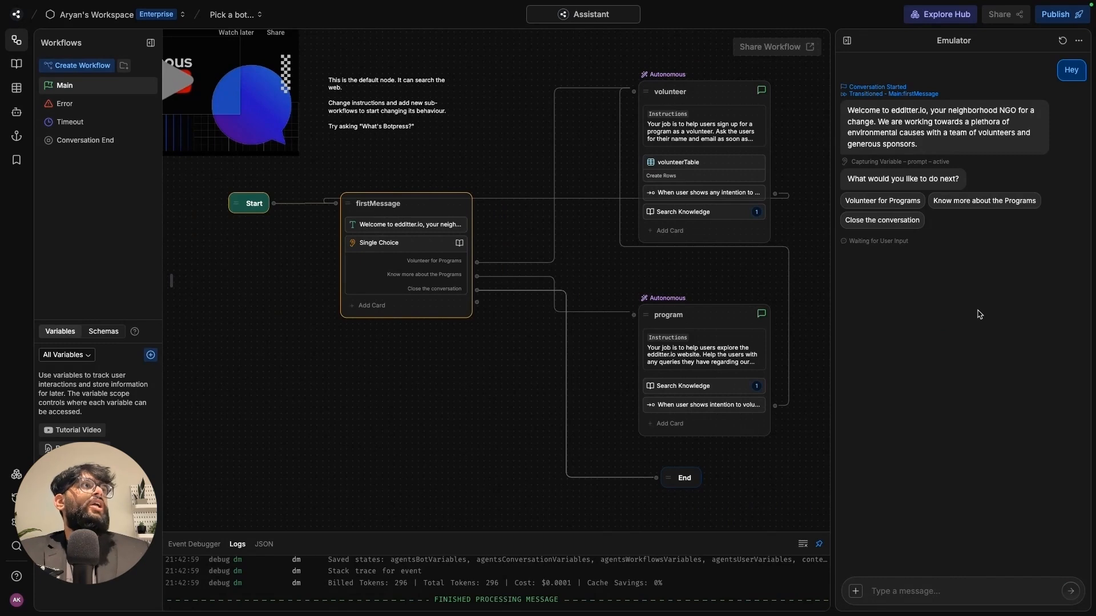
click(979, 210)
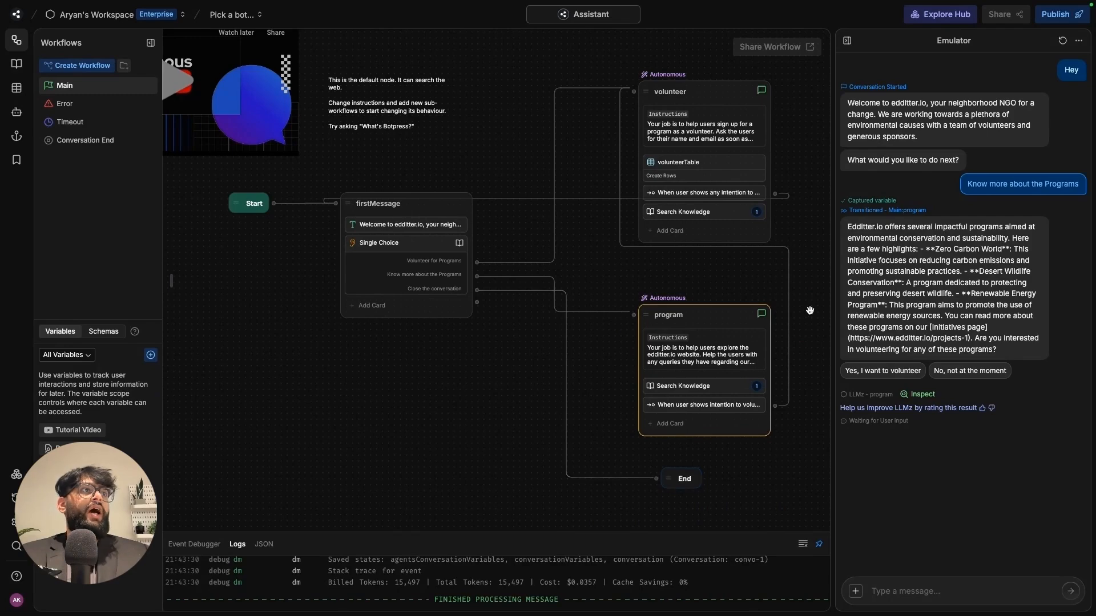
key(ctrl+Tab)
key(ctrl+Tab)
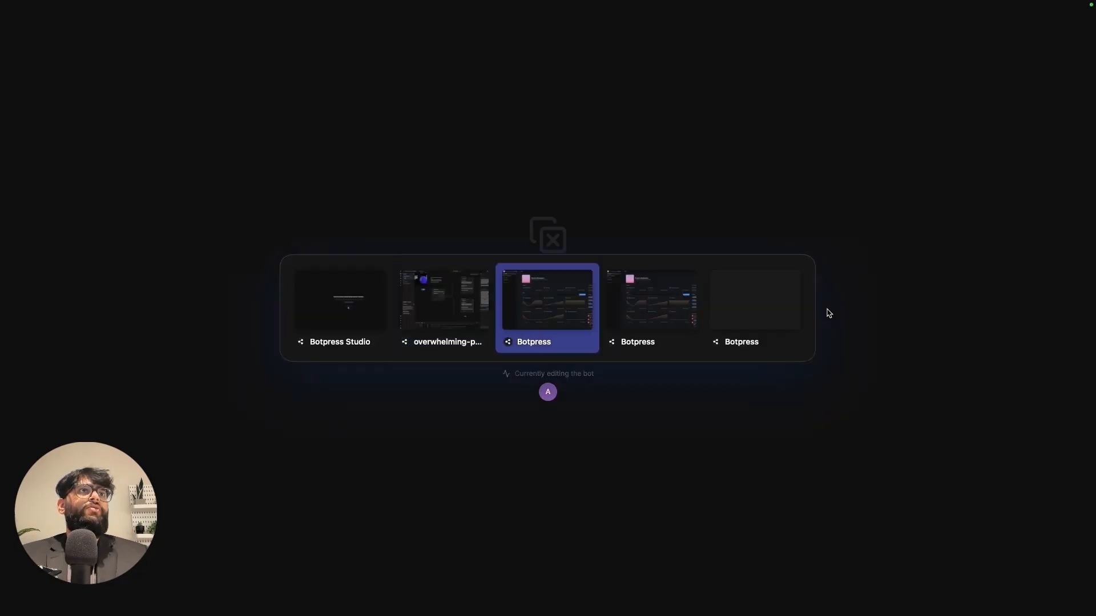
- Open the Zero Carbon World project page on the edditter.io site
key(ctrl+Tab)
key(ctrl+Tab)
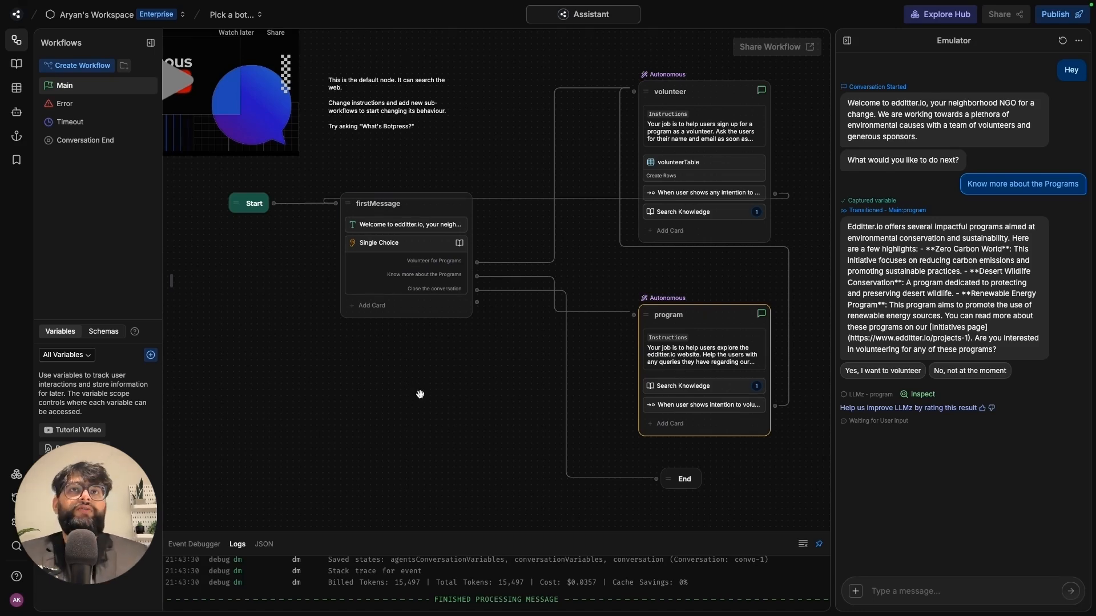
mouse_move(3, 302)
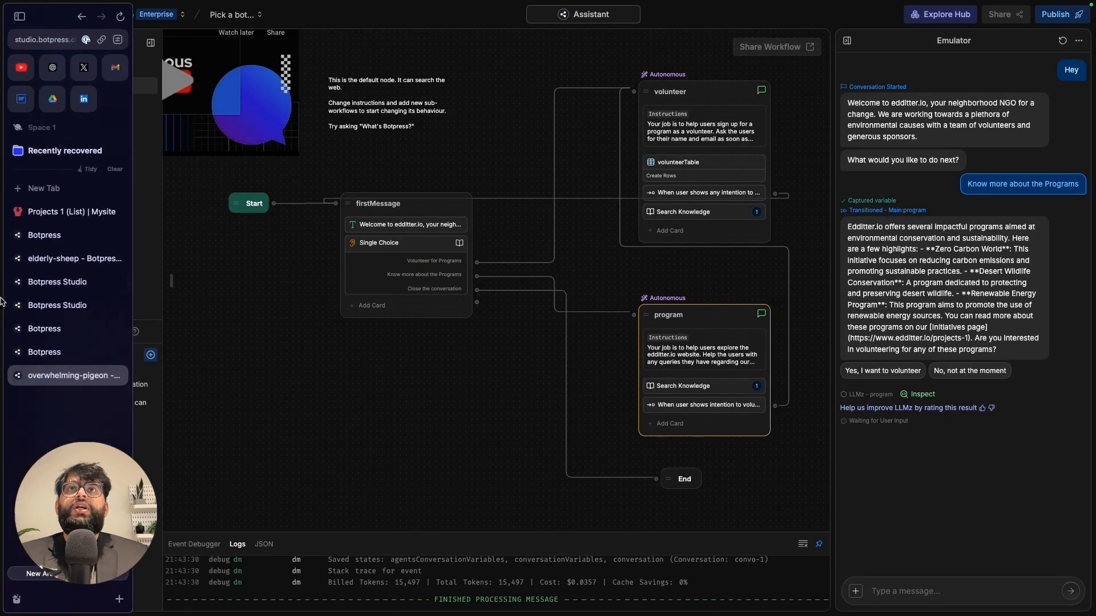
click(48, 213)
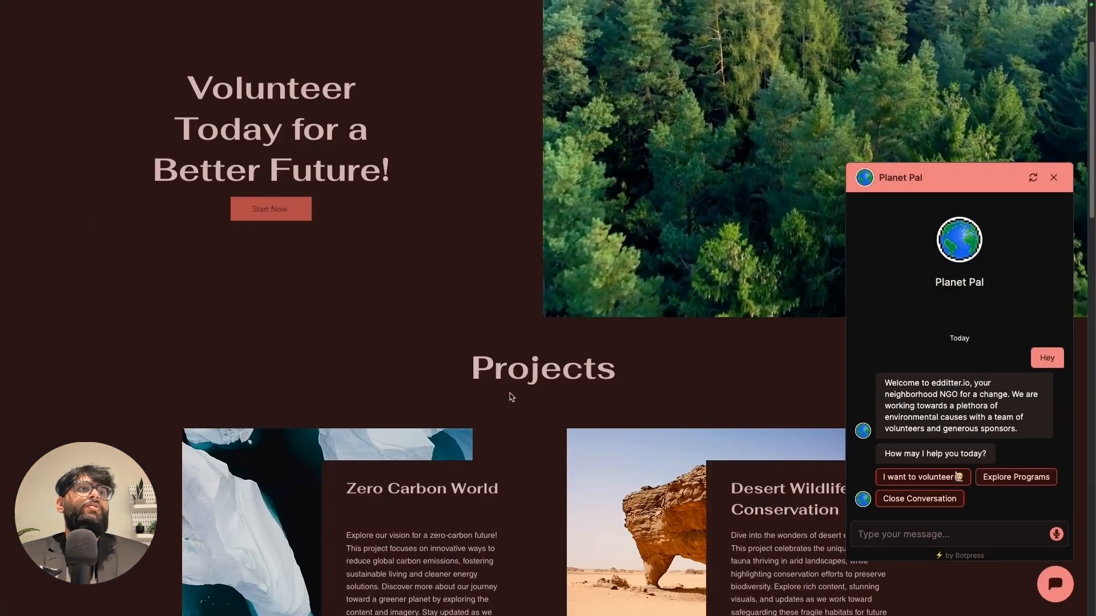
scroll(511, 397, down, 5)
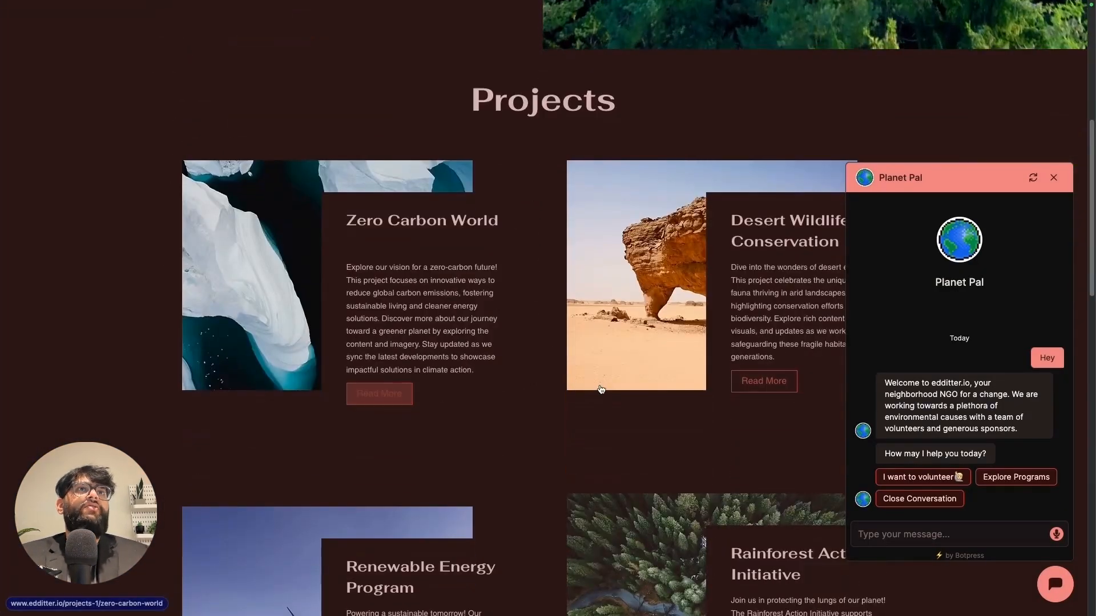
click(1053, 177)
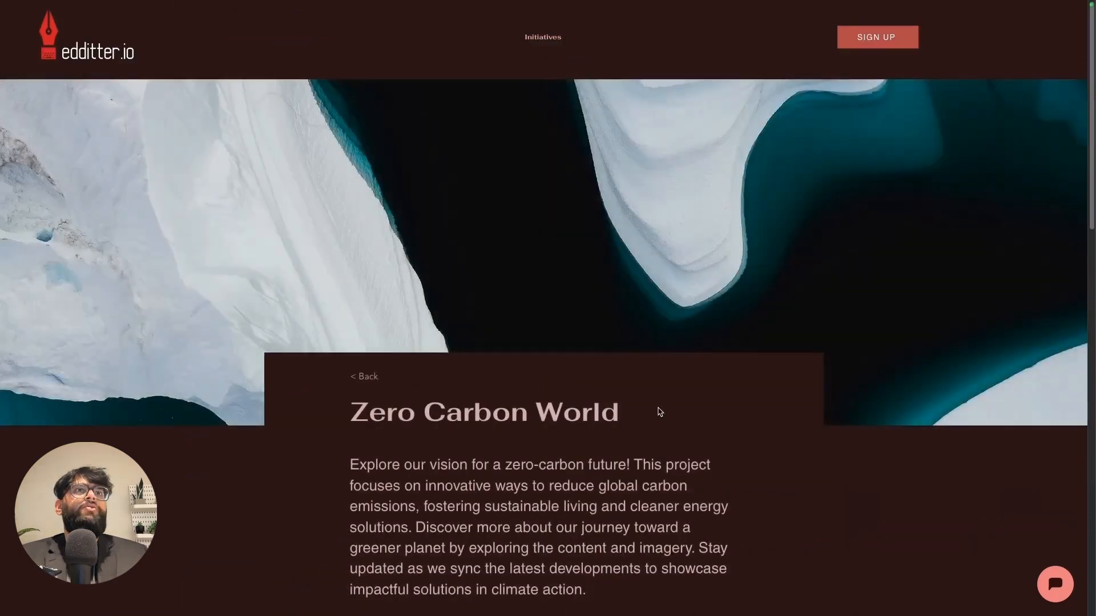
- Check the page's Power in Numbers figures, then return to the Botpress emulator
scroll(657, 412, down, 12)
scroll(655, 416, up, 10)
scroll(650, 414, down, 6)
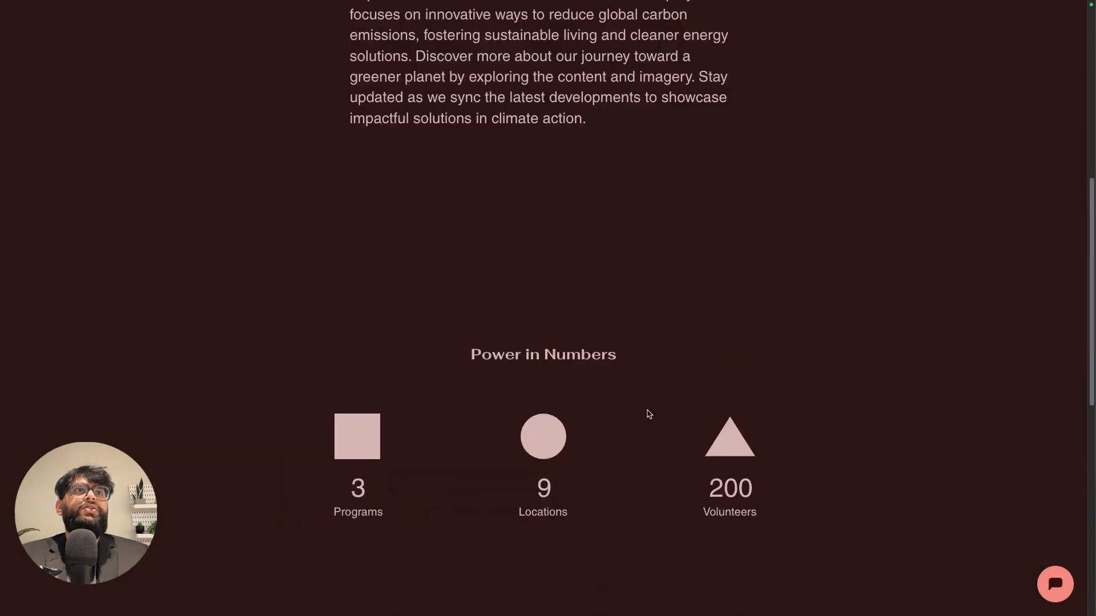
scroll(649, 413, down, 5)
scroll(358, 173, up, 2)
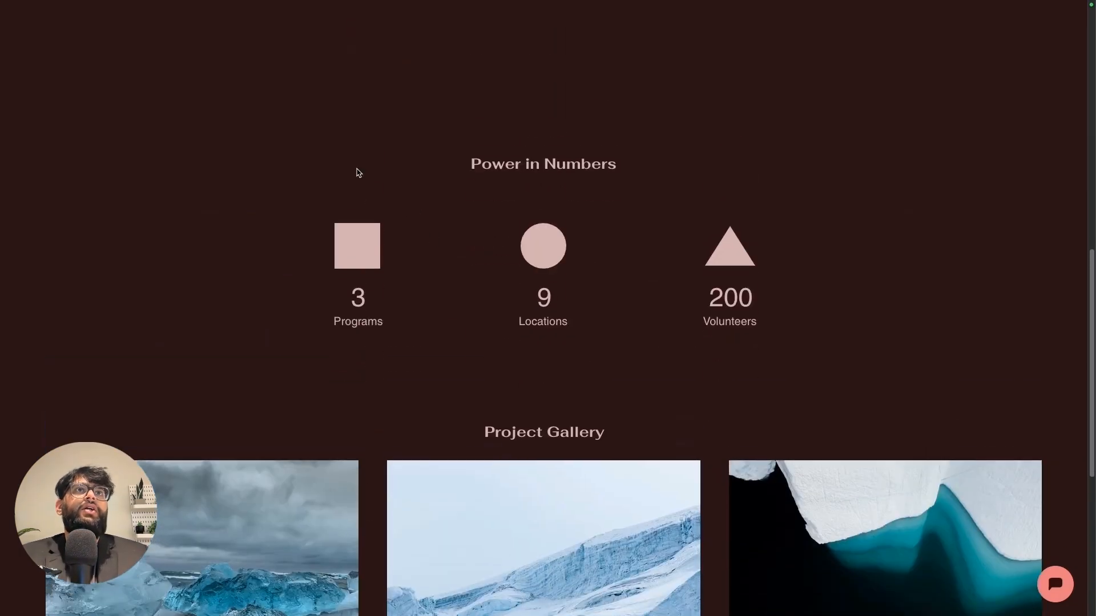
drag(358, 172, 782, 394)
click(893, 382)
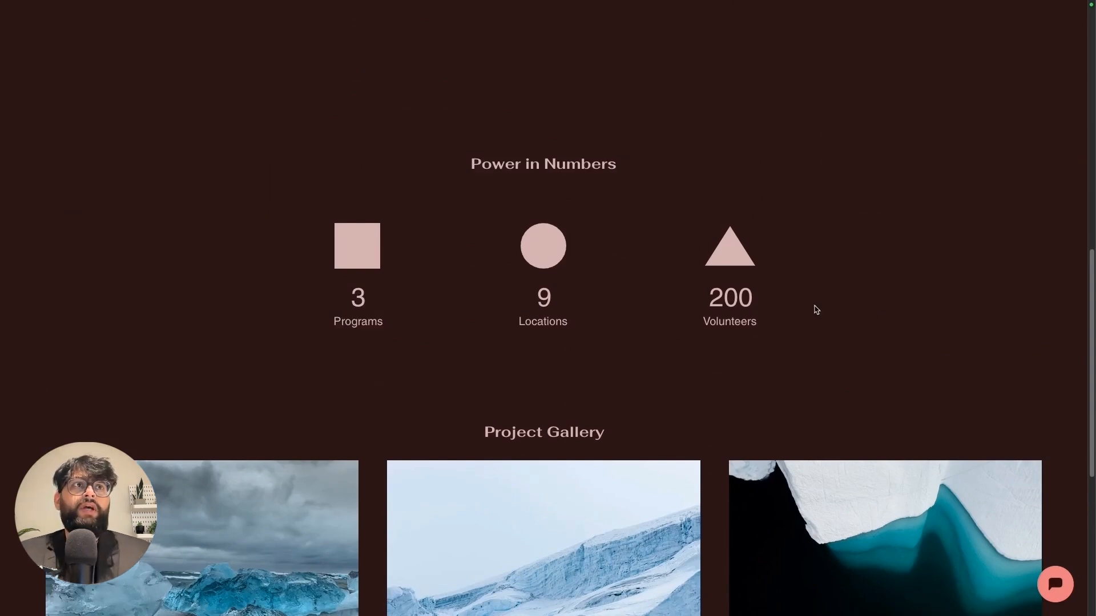
scroll(772, 336, down, 2)
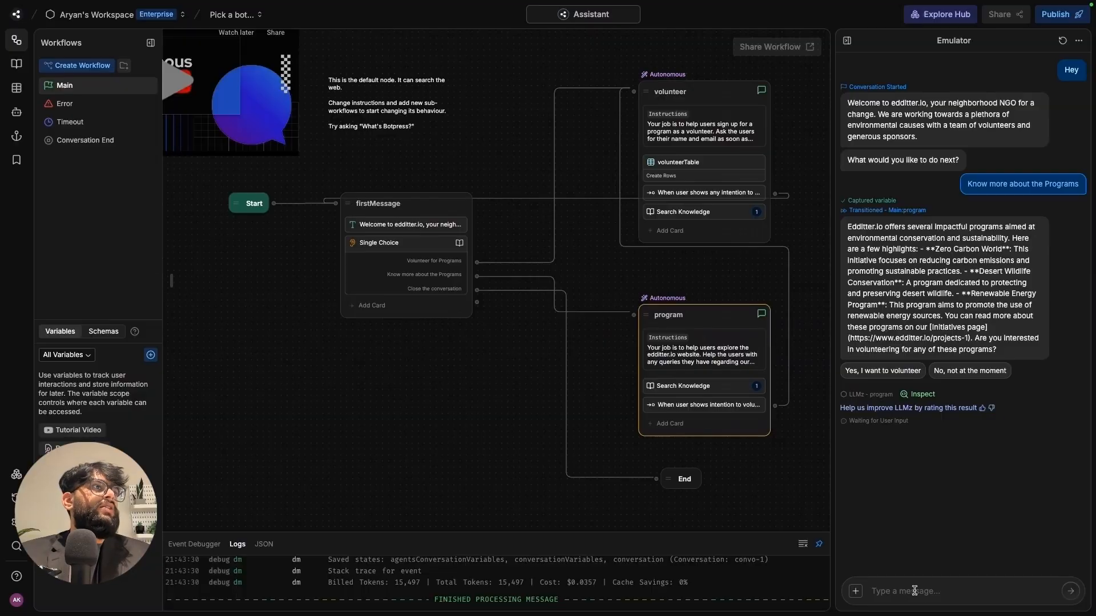
click(914, 591)
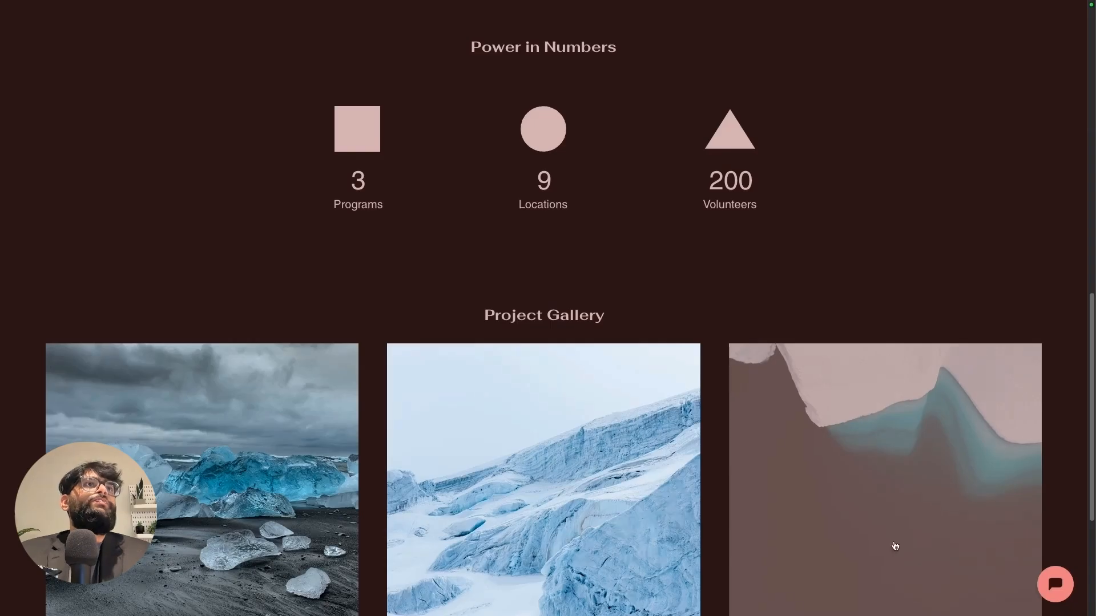
- Ask the bot how many volunteers and locations Zero Carbon World already has
click(896, 549)
scroll(867, 455, up, 3)
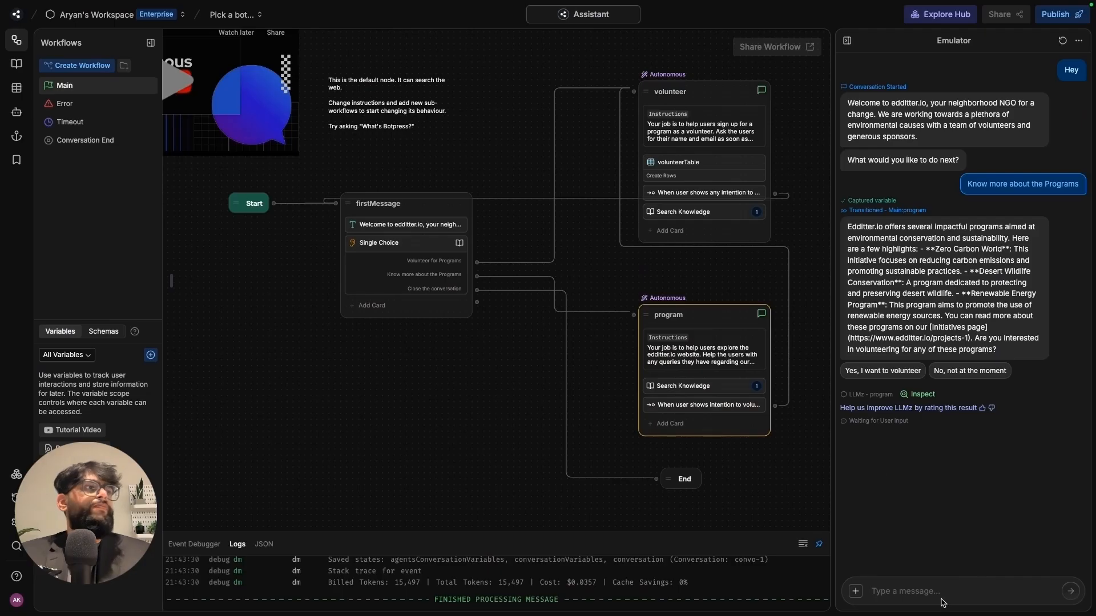
click(932, 593)
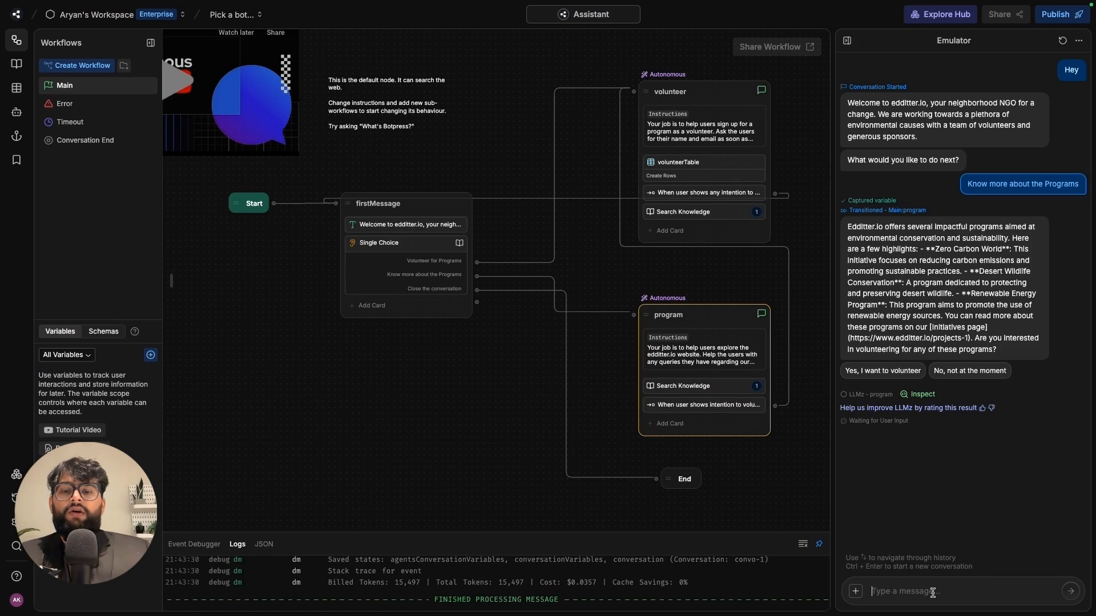
text(How many vo)
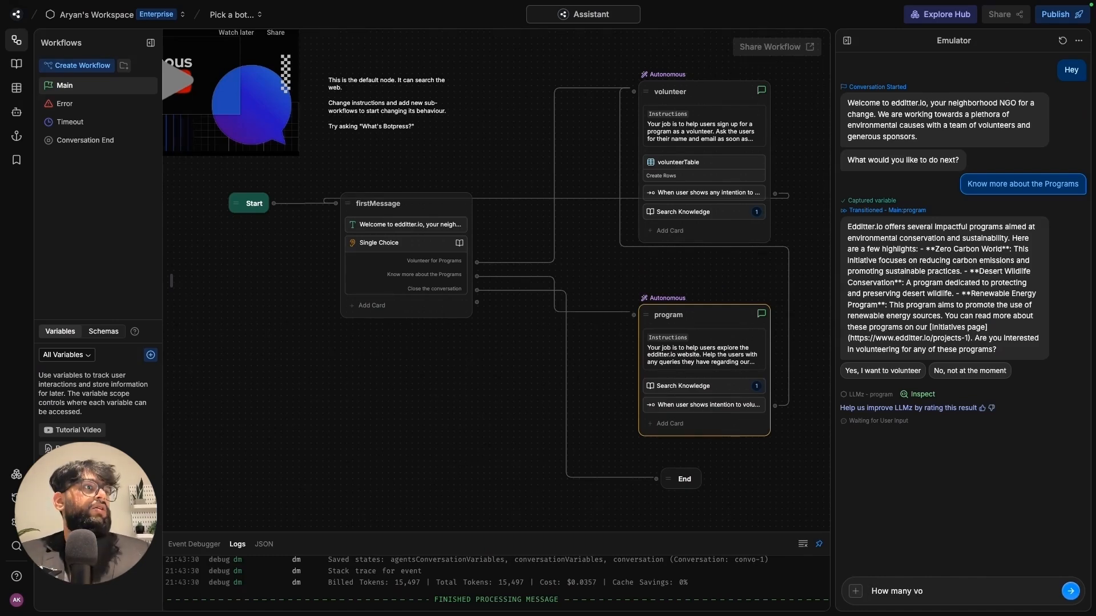
text(lunteers d)
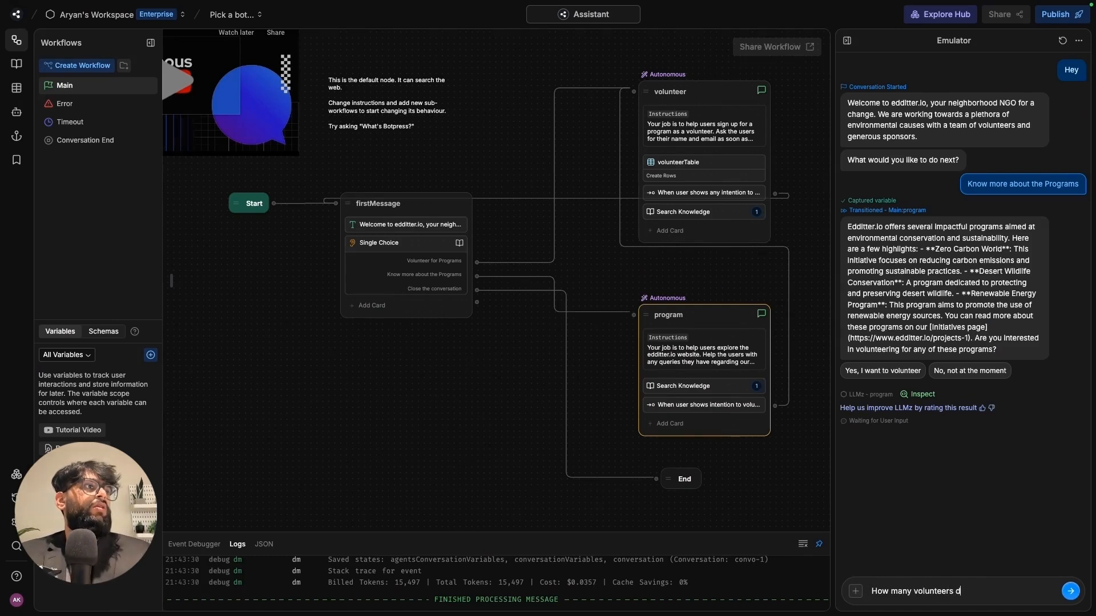
text(o you already have for zero carb)
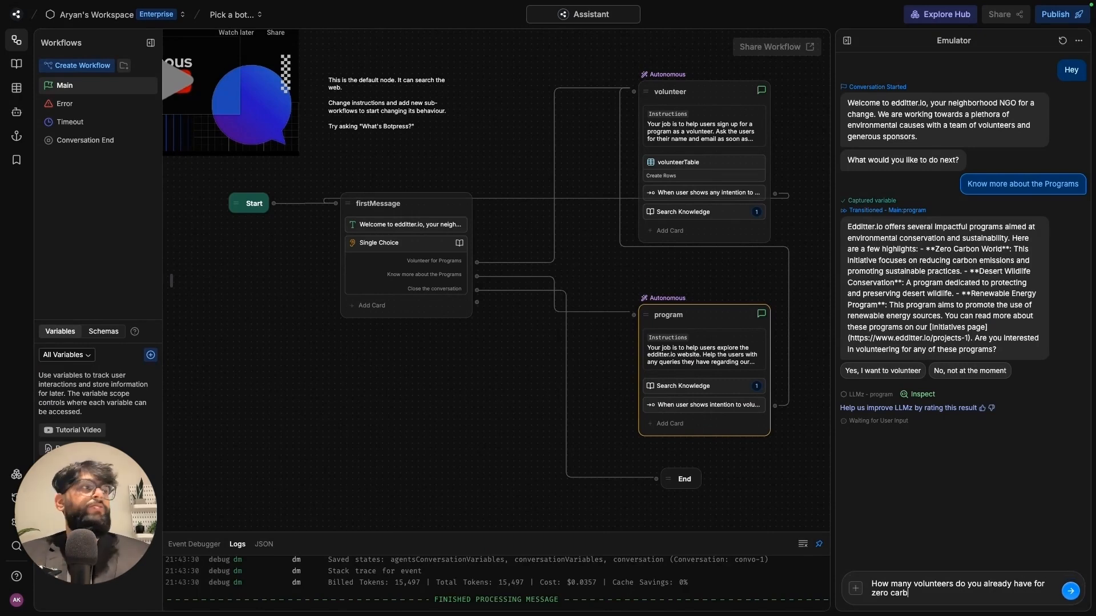
text(on, )
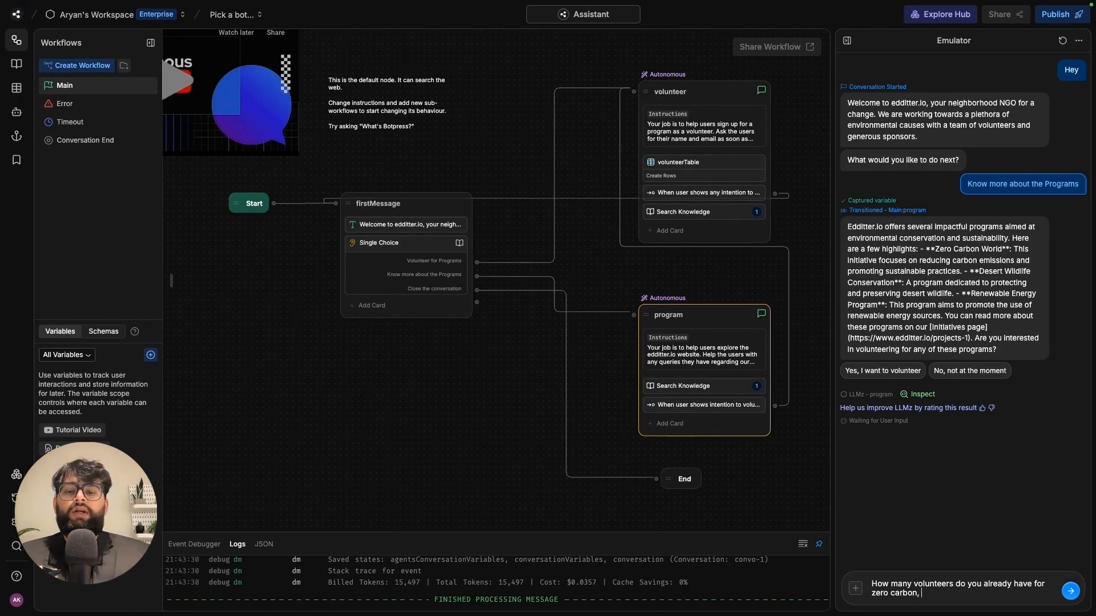
text(and how many loc)
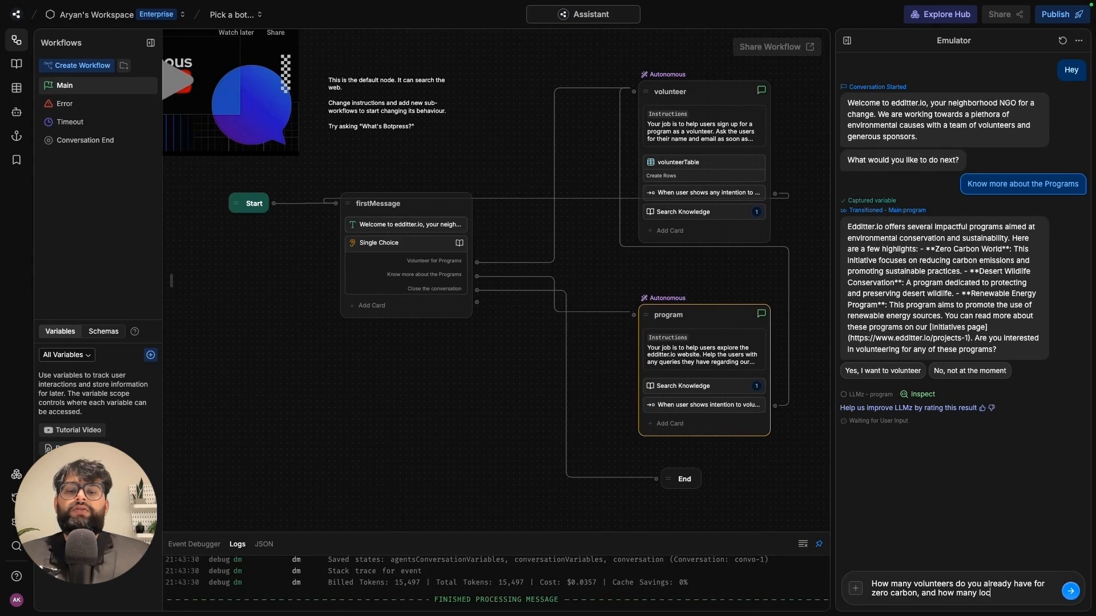
text(ations)
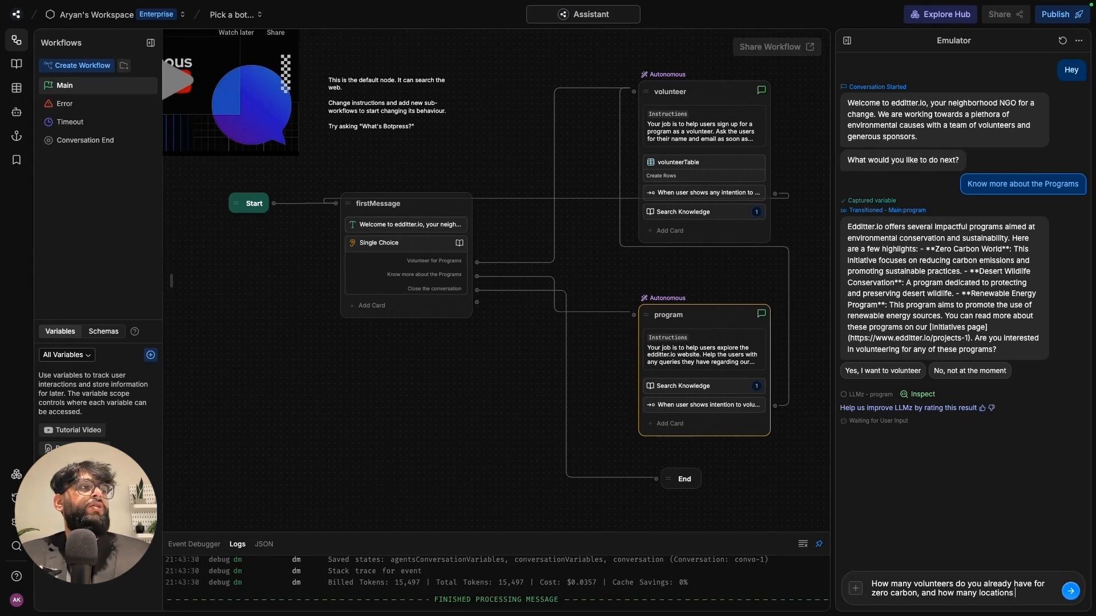
text( do you have the progr)
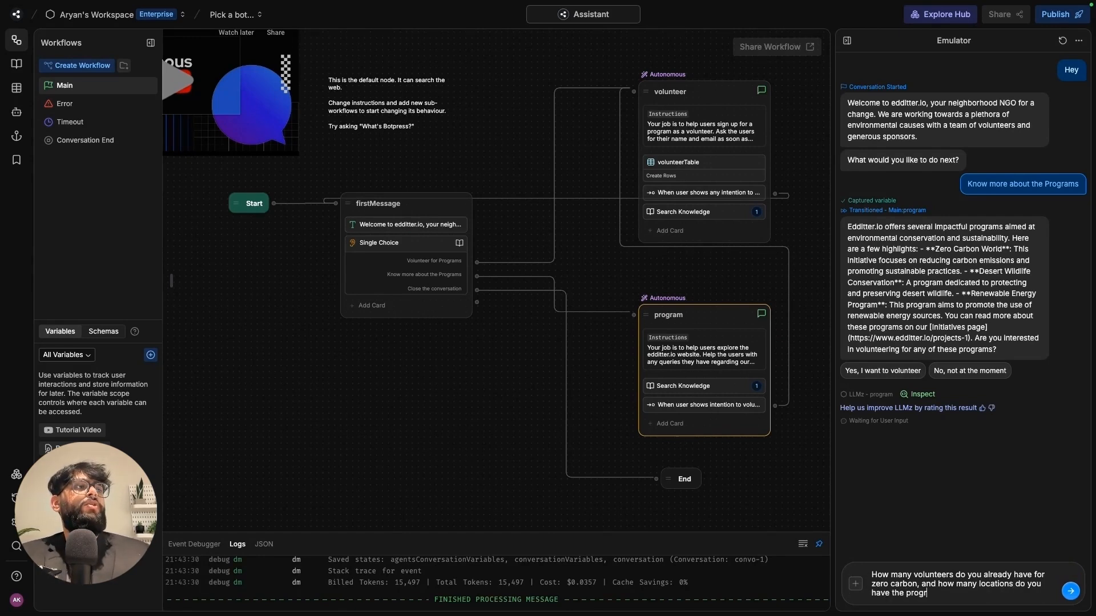
text(am going on)
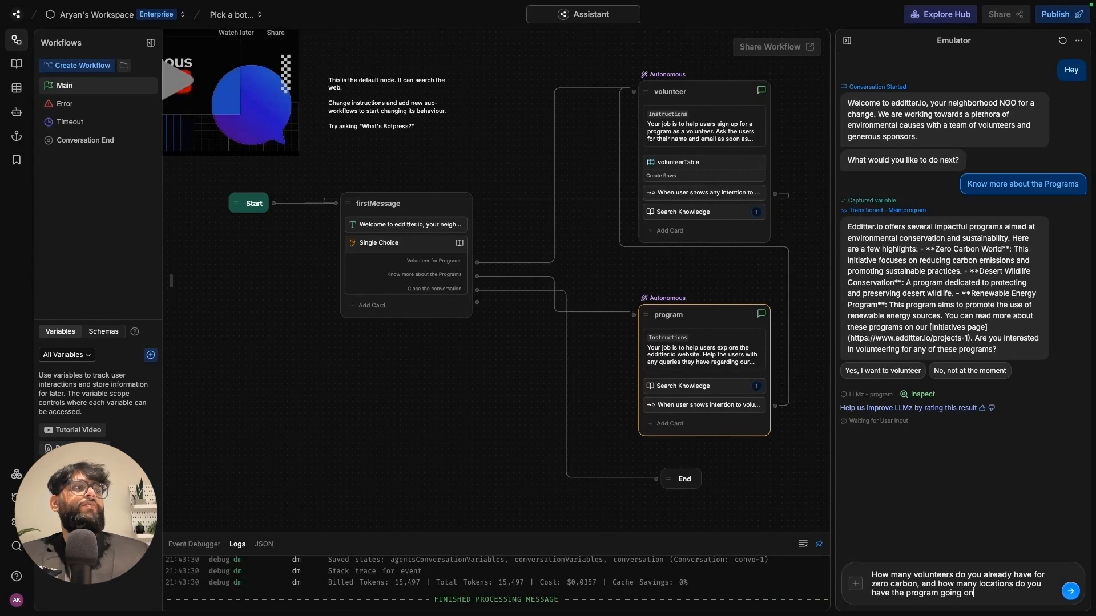
text(?)
key(Return)
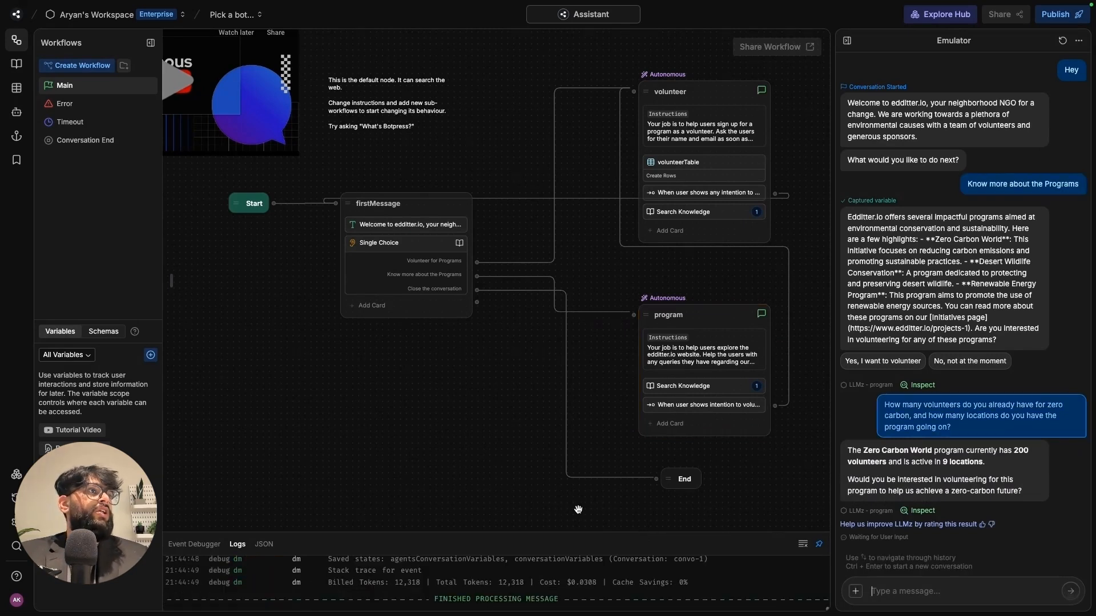
- Enlarge the Logs panel and confirm the answer of 200 volunteers in 9 locations matches the site
drag(604, 532, 588, 471)
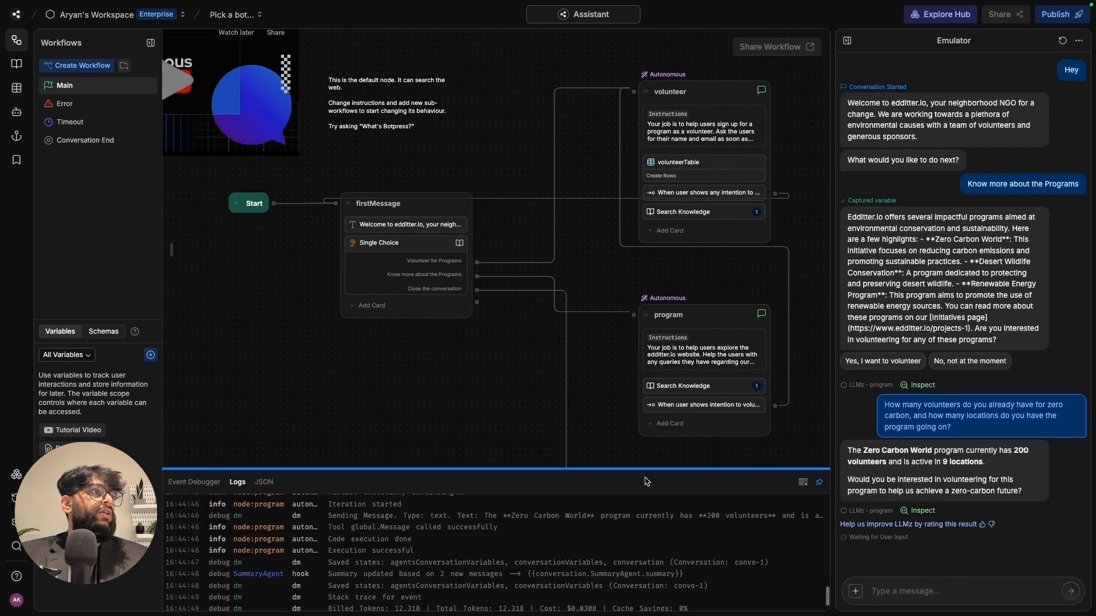
click(994, 462)
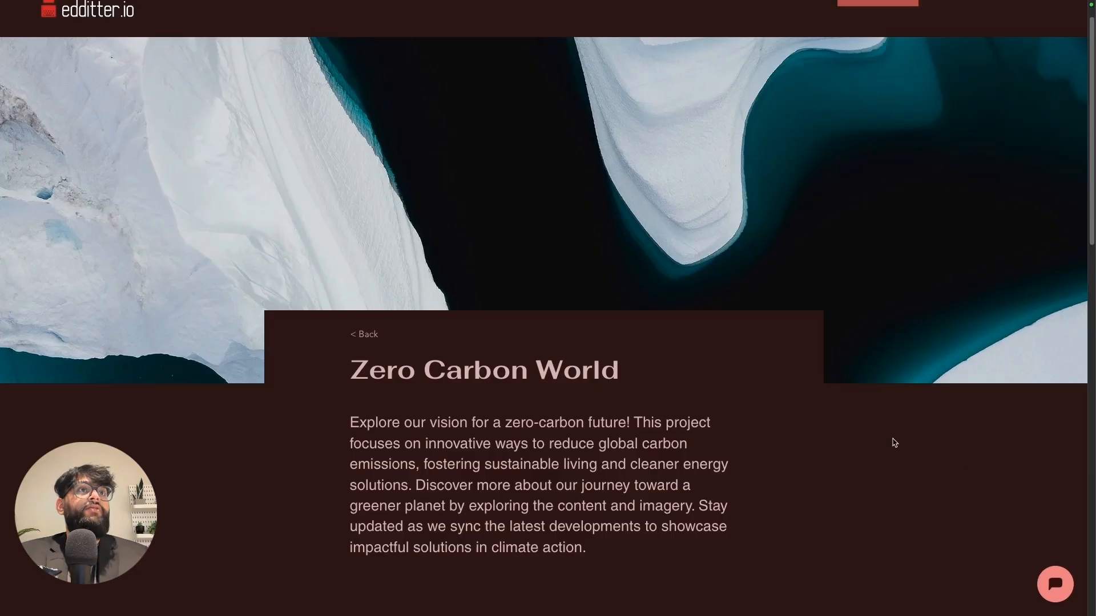
scroll(633, 487, down, 10)
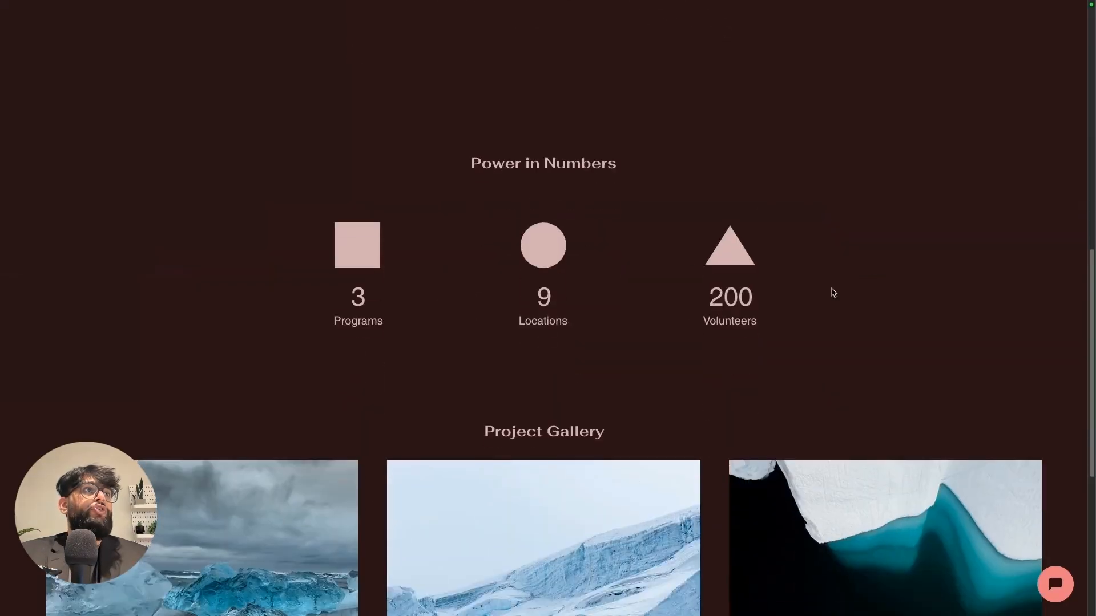
triple_click(543, 163)
drag(736, 321, 861, 326)
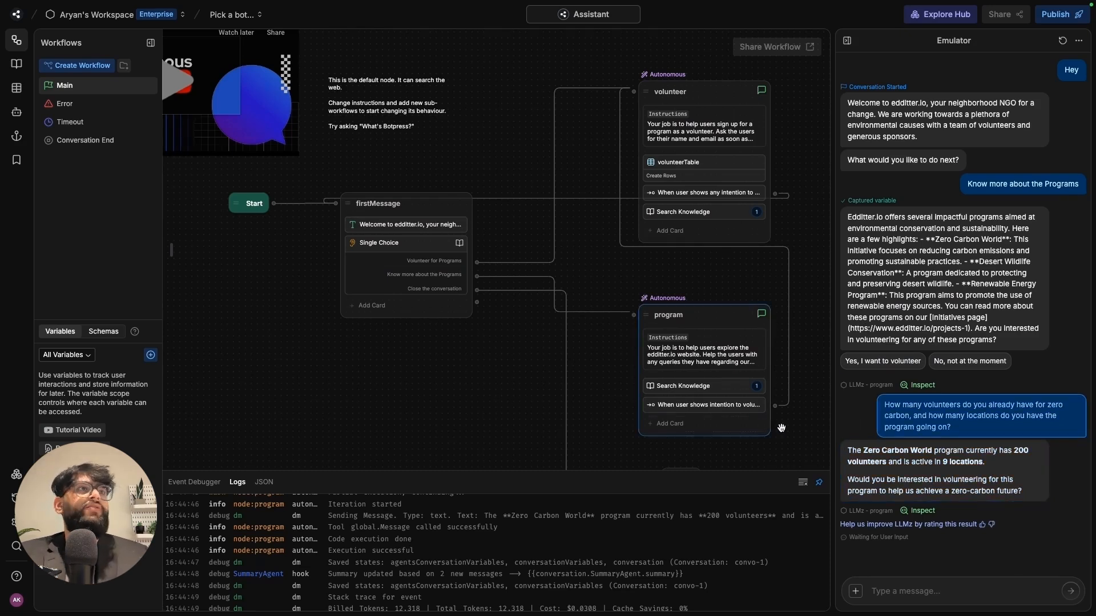
- Send 'Yeah I want to volunteer please' and follow the volunteer node on the workflow
click(910, 585)
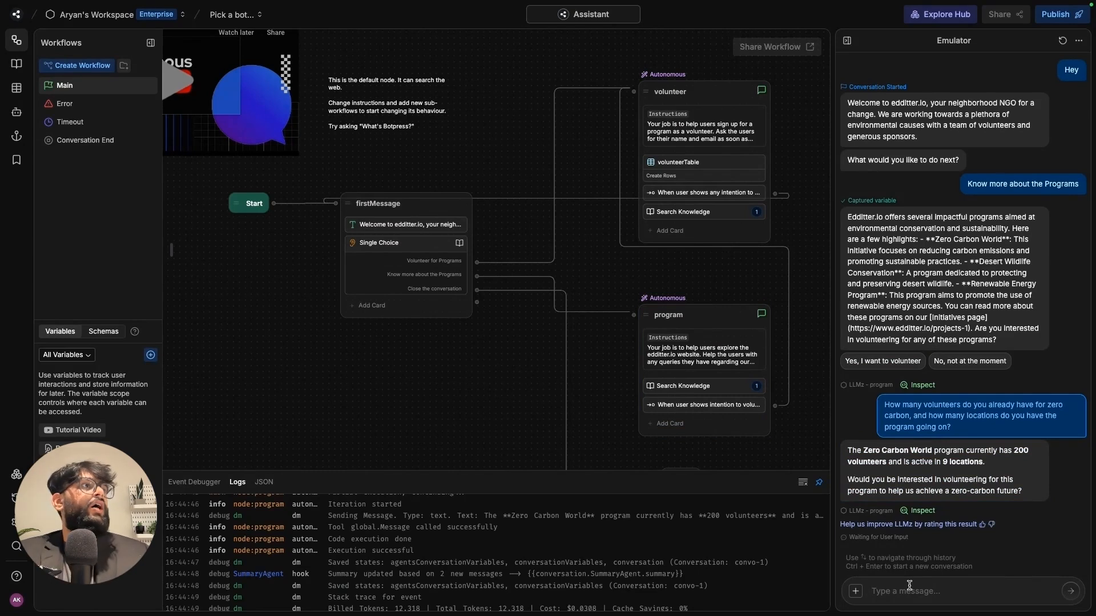
text(Y)
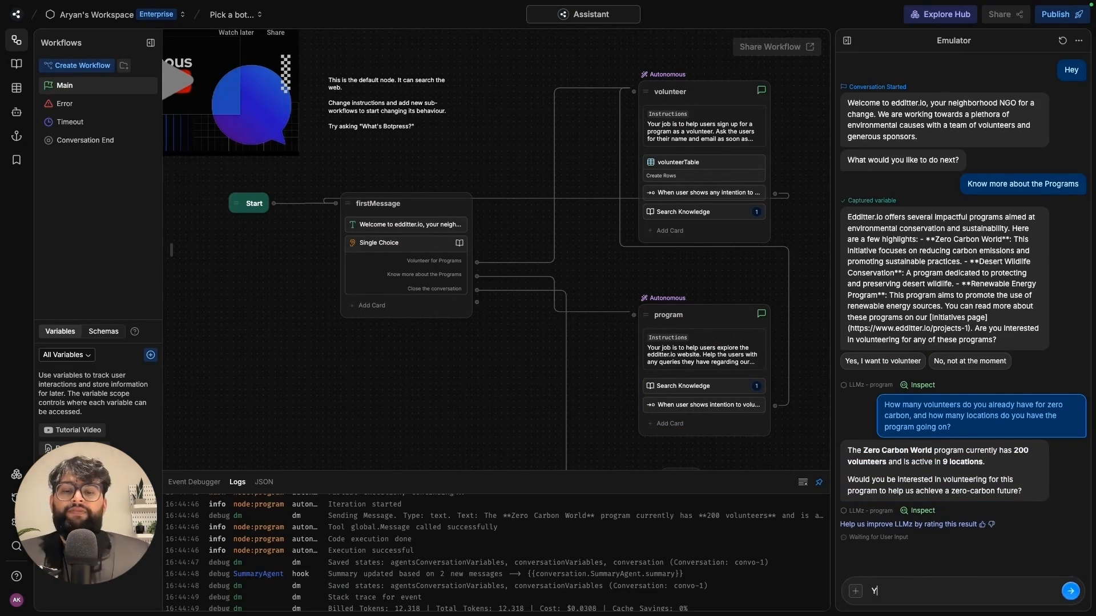
text(eah I want to)
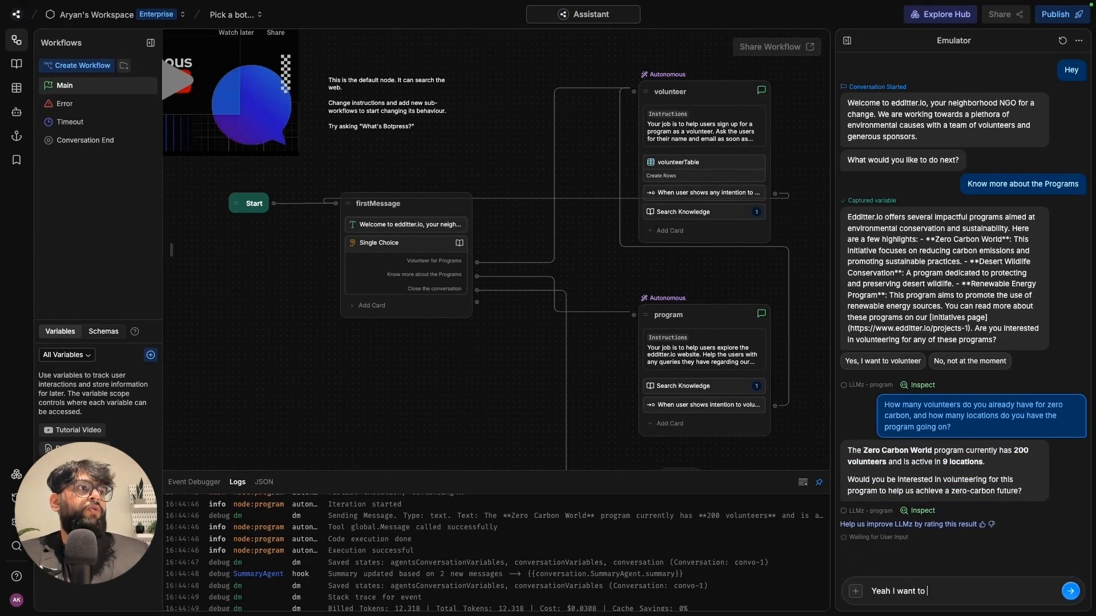
text( volunteer pl)
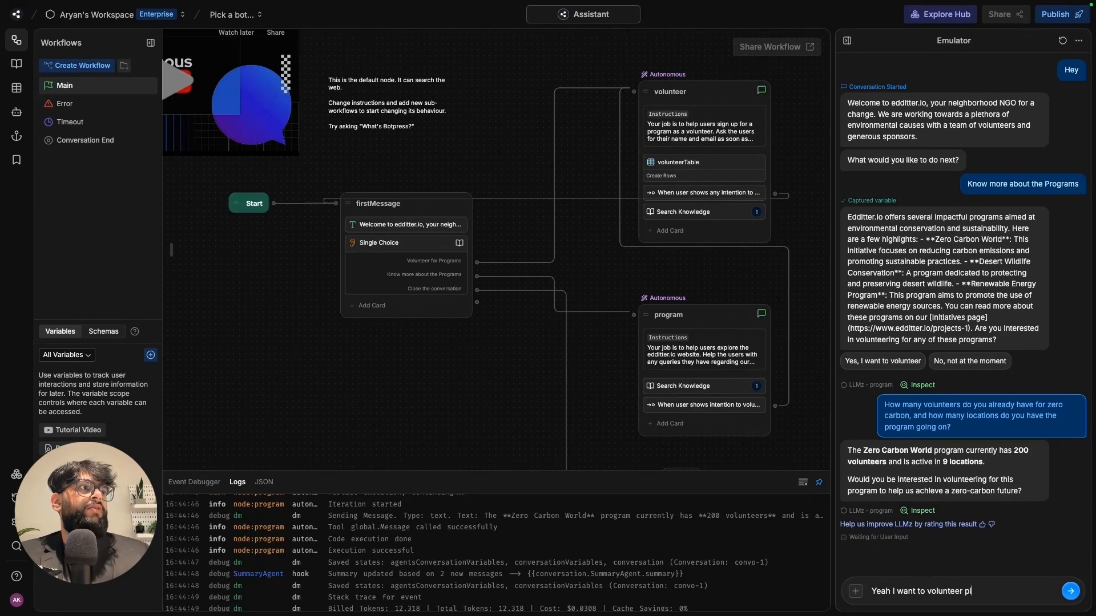
text(ease)
key(Return)
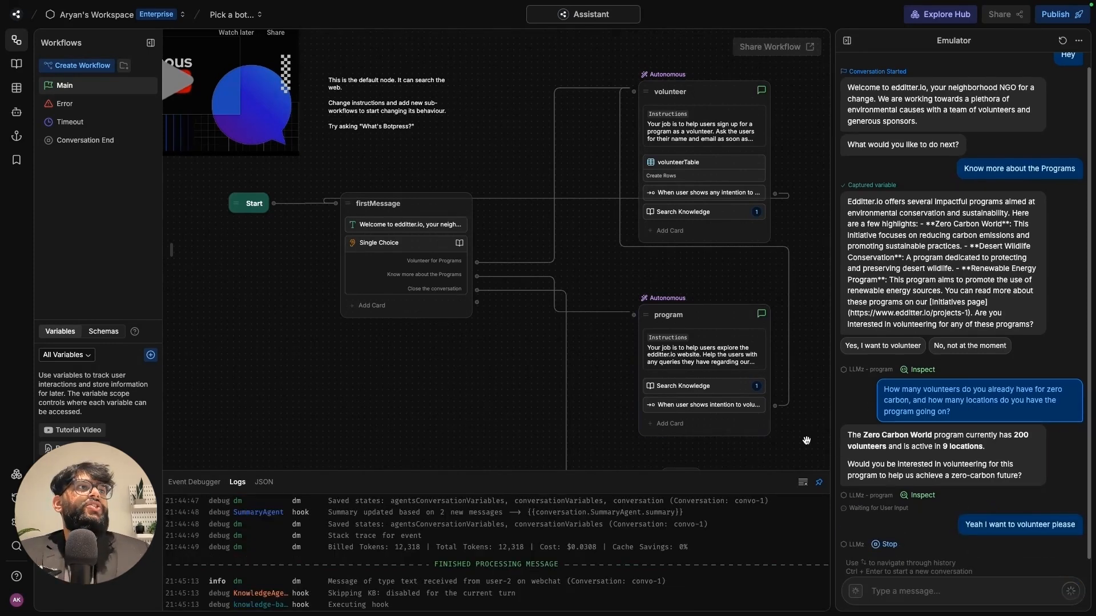
drag(787, 432, 690, 384)
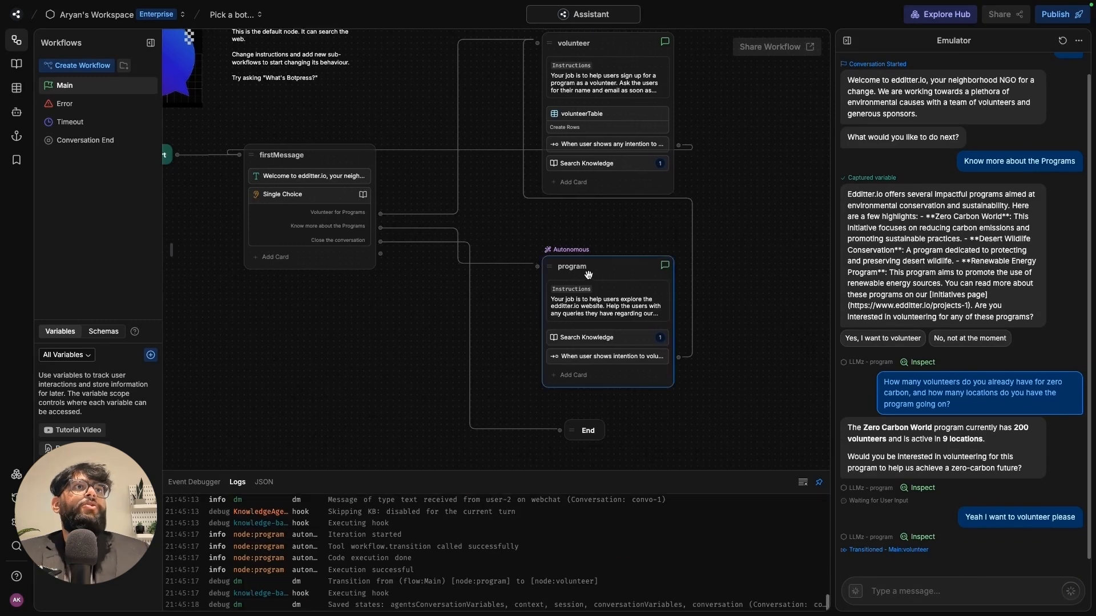
drag(736, 286, 744, 338)
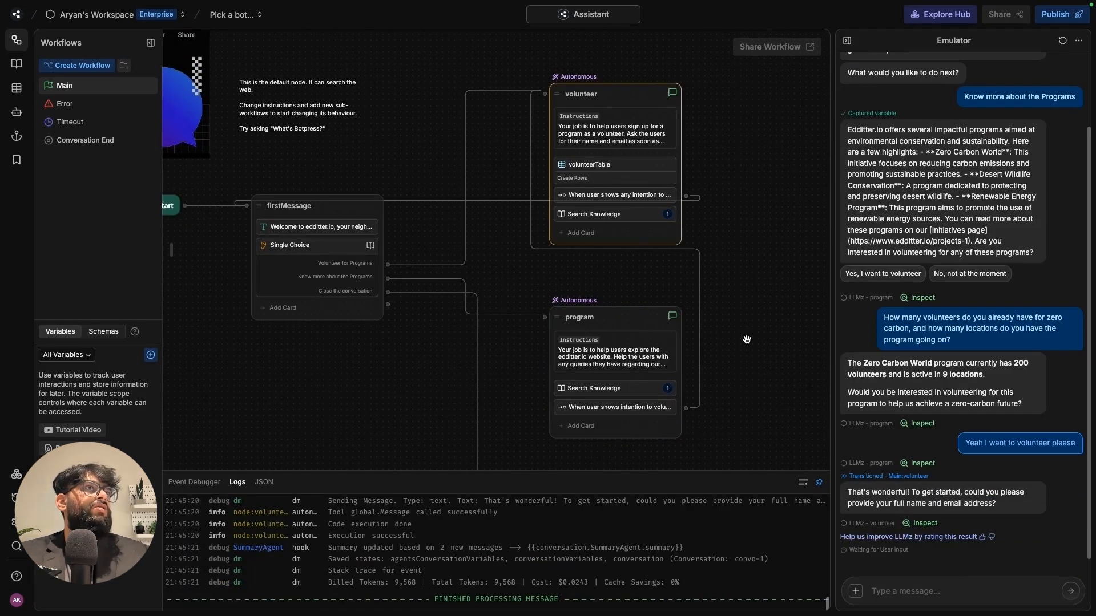
drag(746, 340, 740, 325)
- Reply with the tester's name and e-mail address to complete the sign-up
click(929, 588)
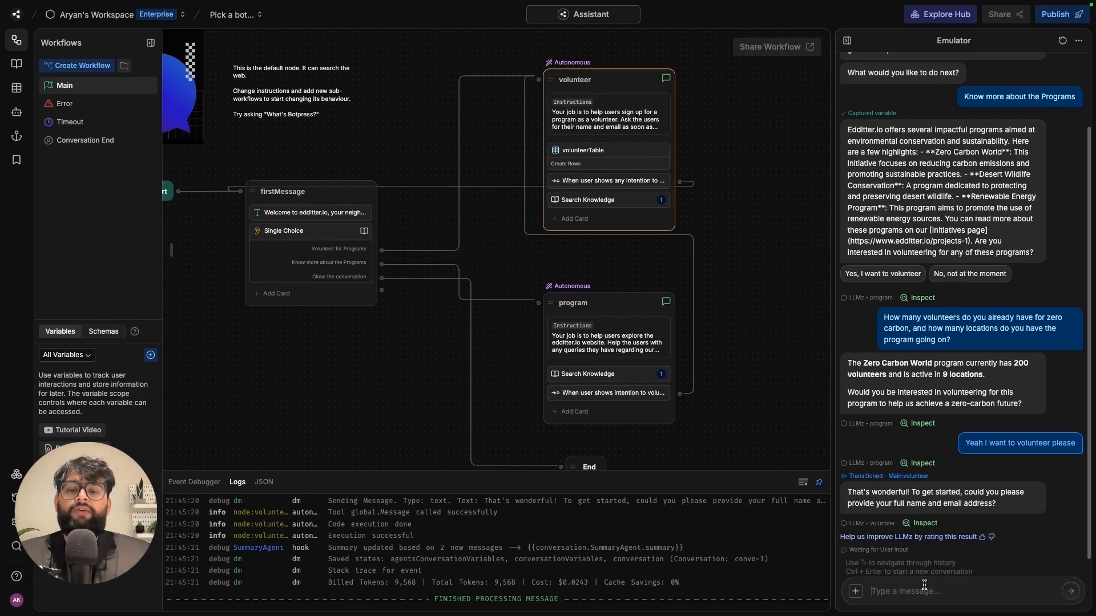
text(ar)
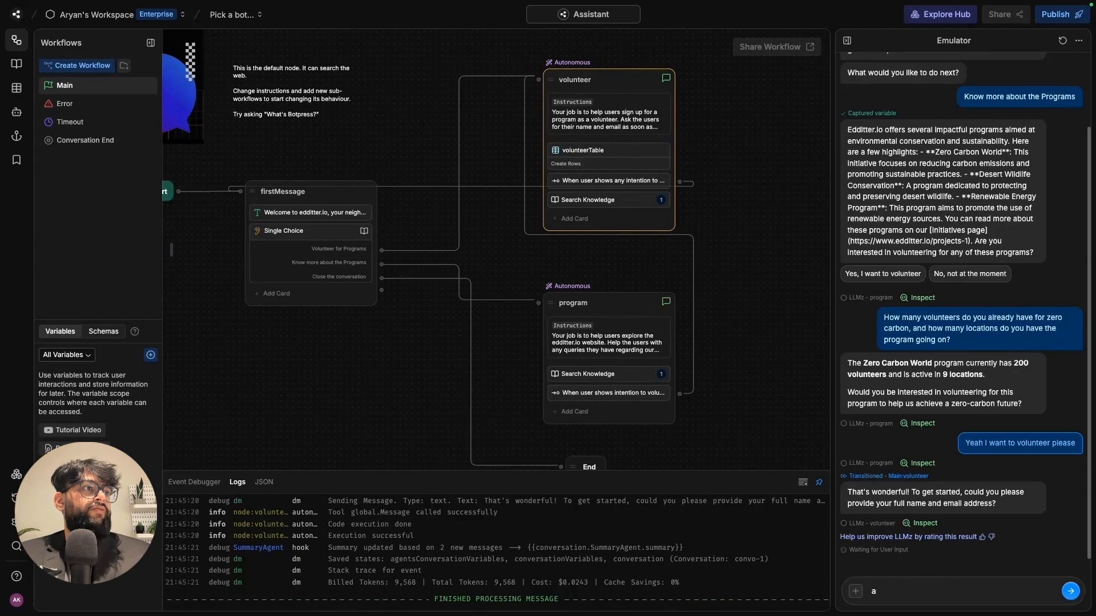
key(BackSpace)
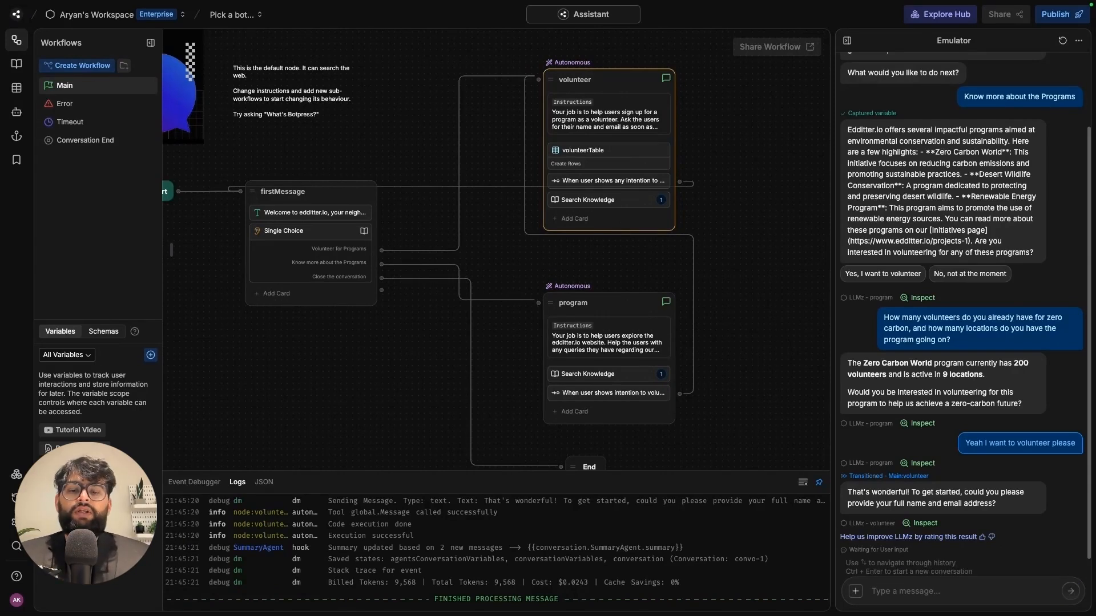
text(aryan)
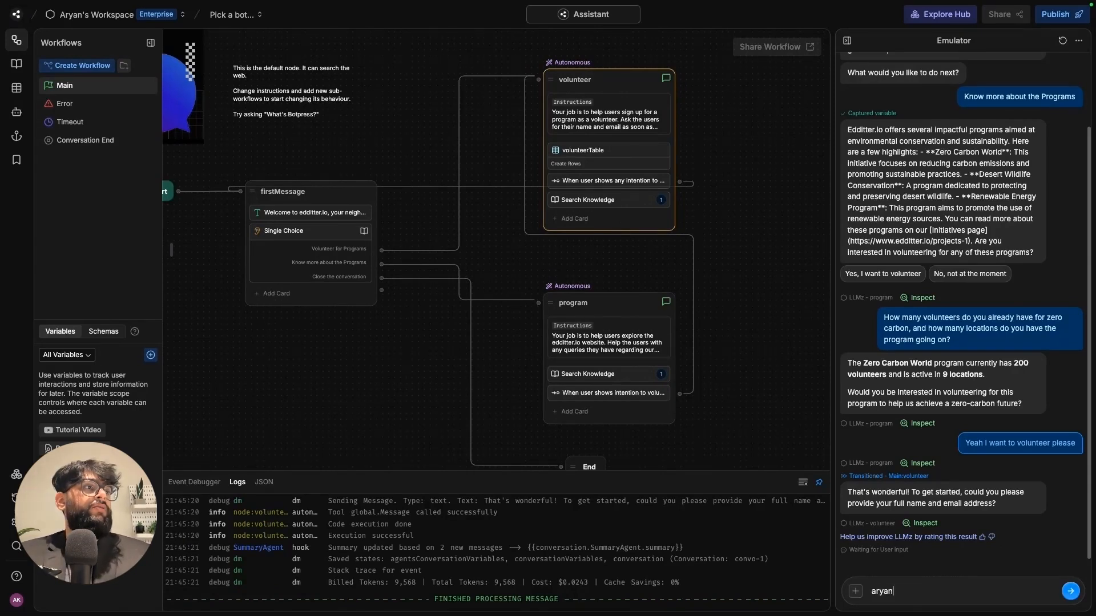
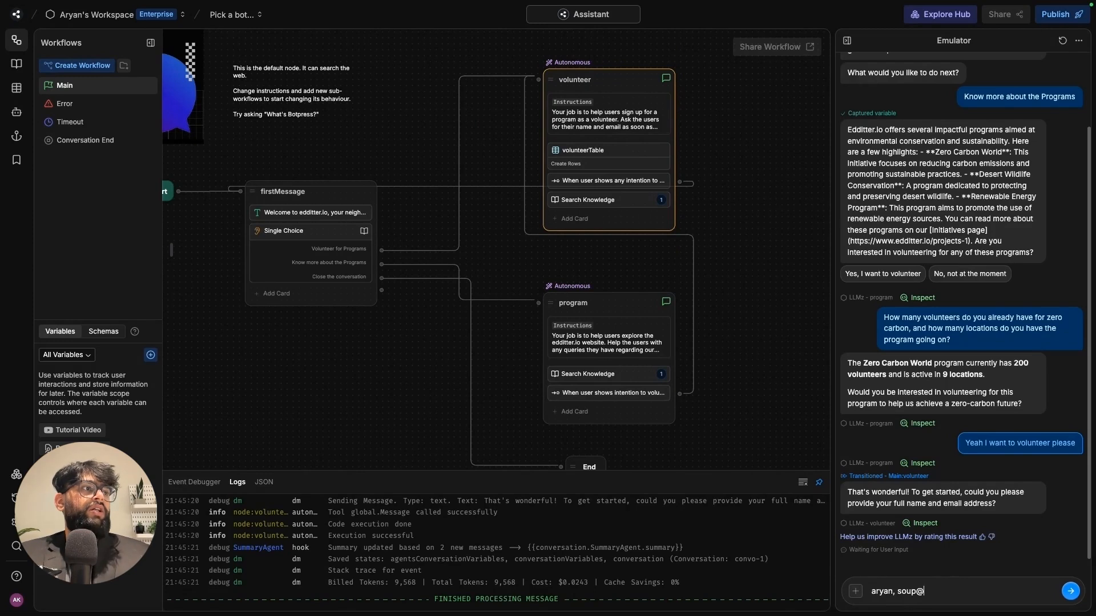
key(Return)
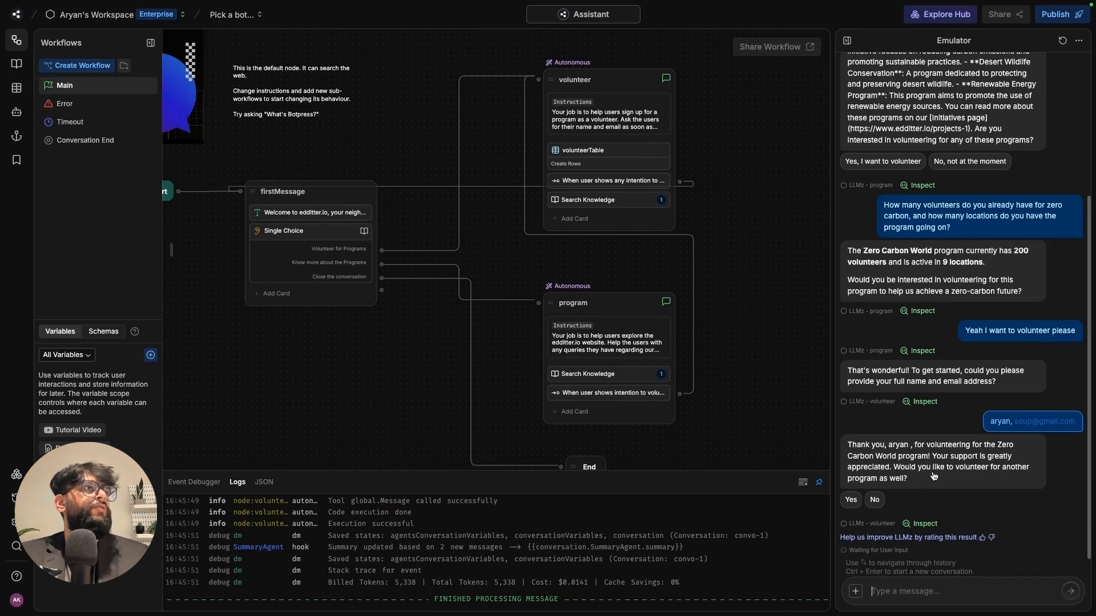
- Open the volunteer node's settings and review its follow-up question instructions
click(723, 575)
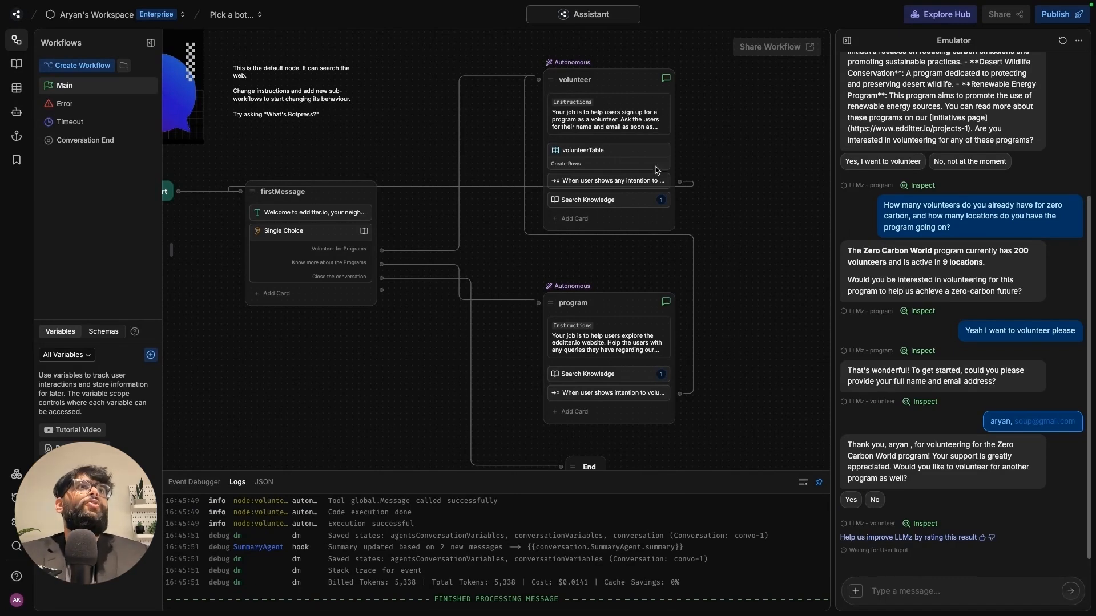
click(633, 122)
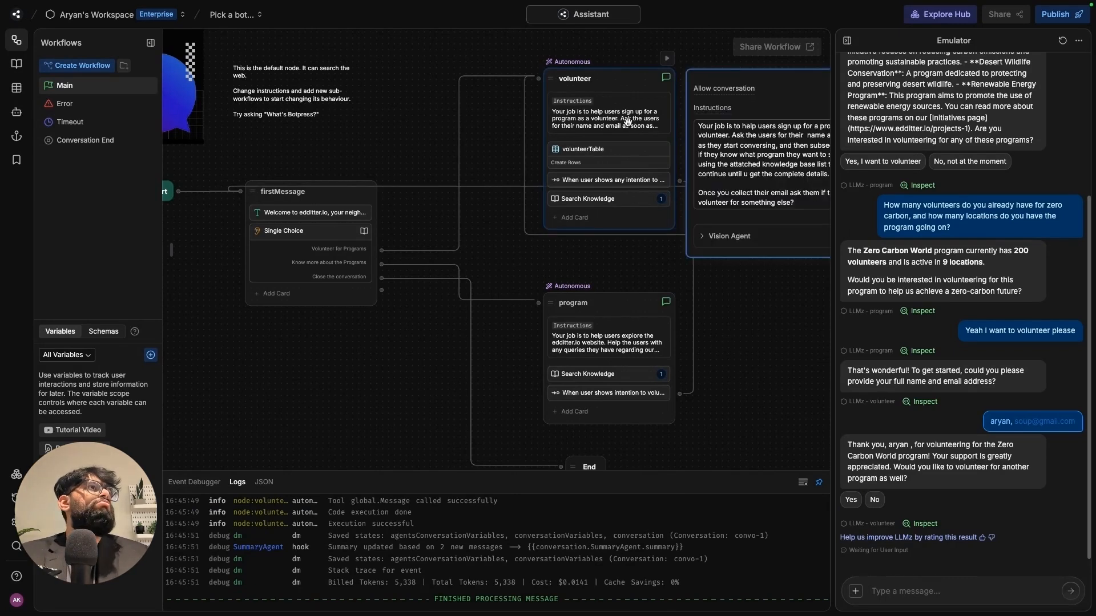
drag(780, 308, 689, 300)
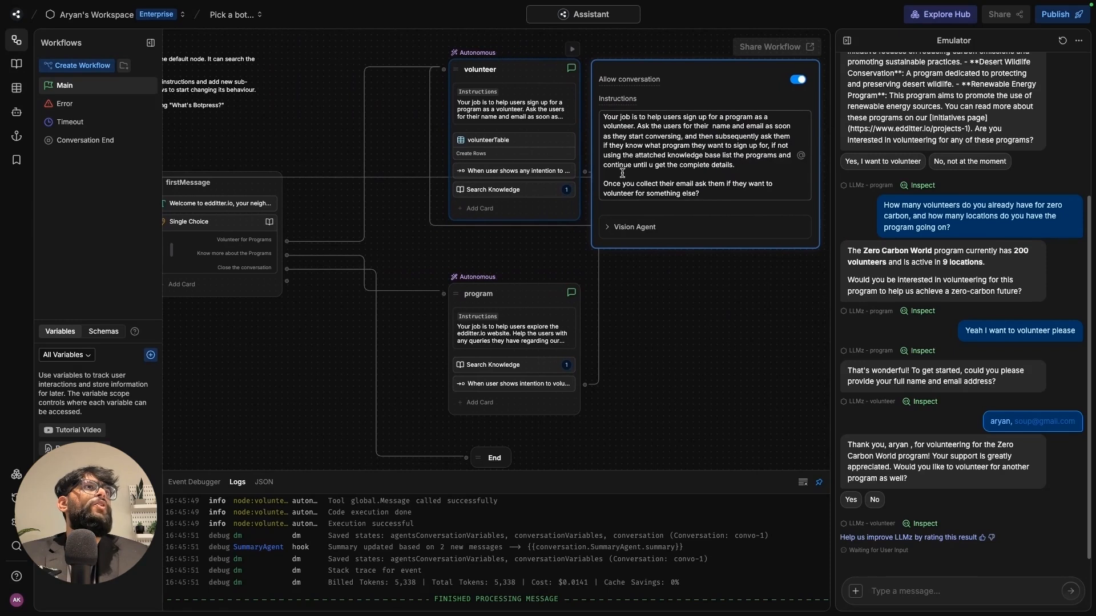
click(709, 198)
drag(709, 197, 602, 182)
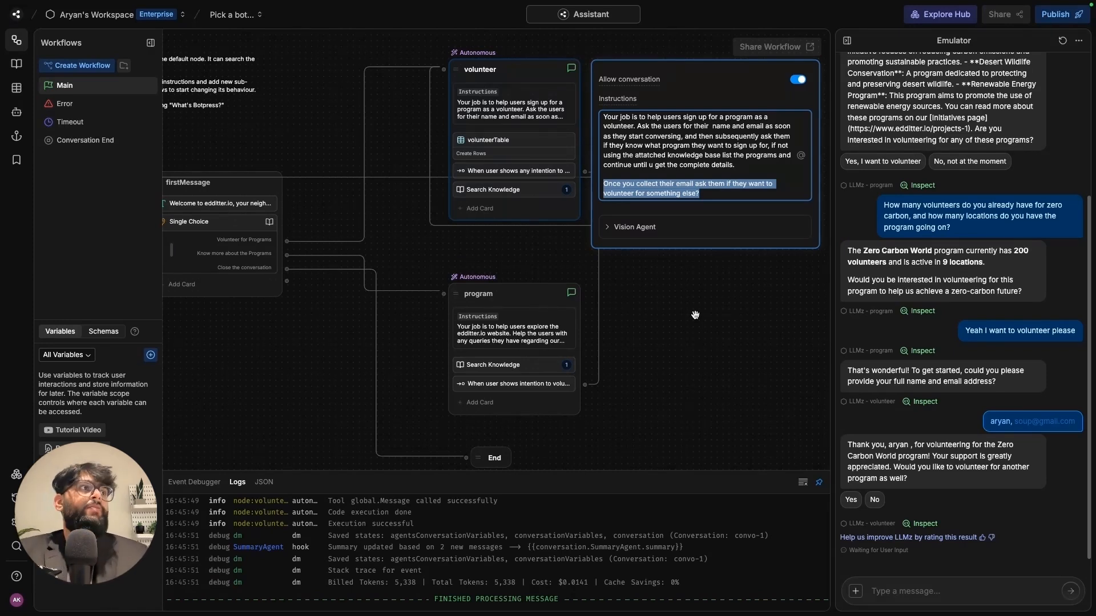
- Answer No to volunteering for another program and close the test conversation
click(874, 500)
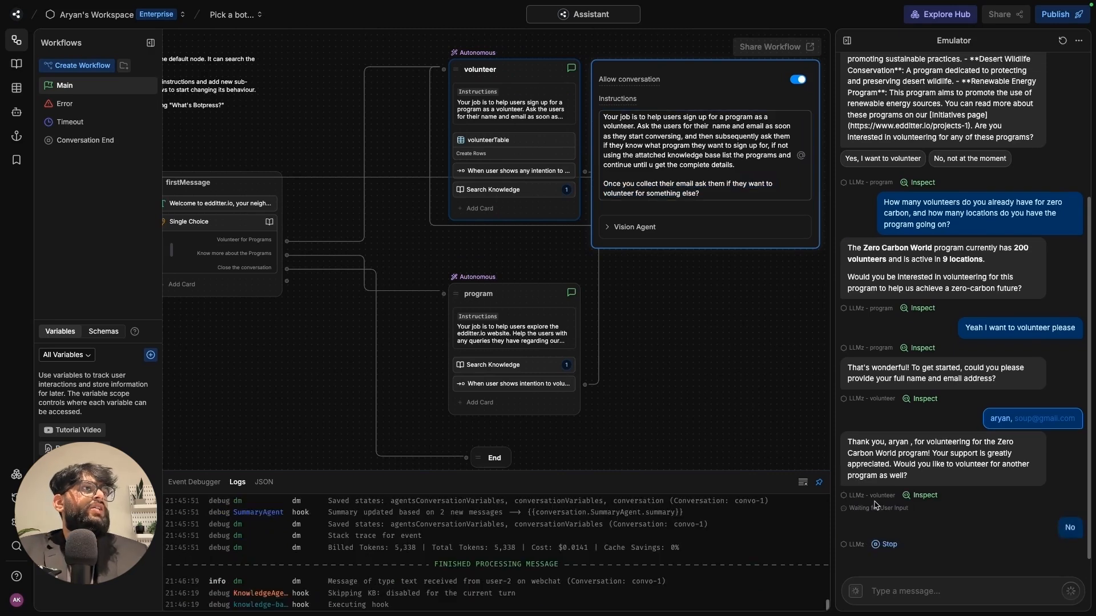
click(742, 384)
drag(724, 376, 814, 355)
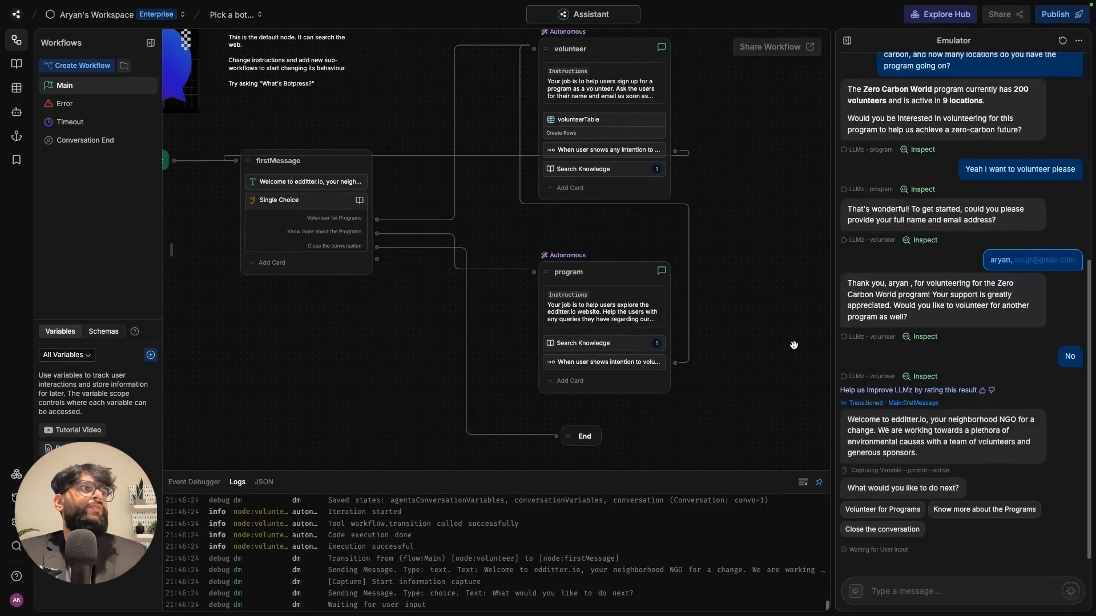
click(893, 533)
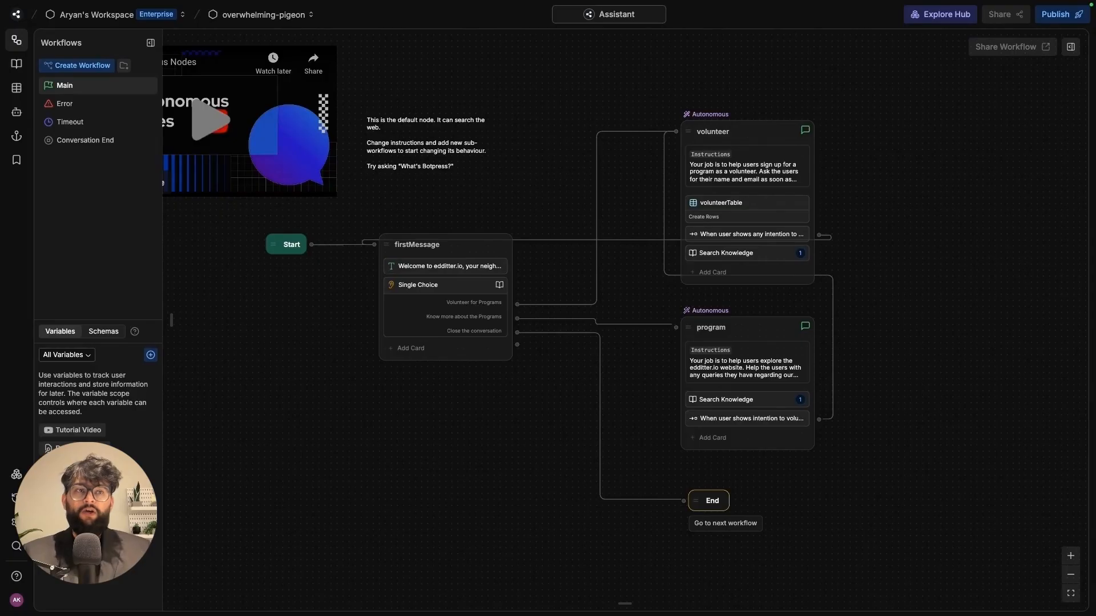
- Publish a new bot version and open the Webchat theme customization page
drag(514, 421, 508, 431)
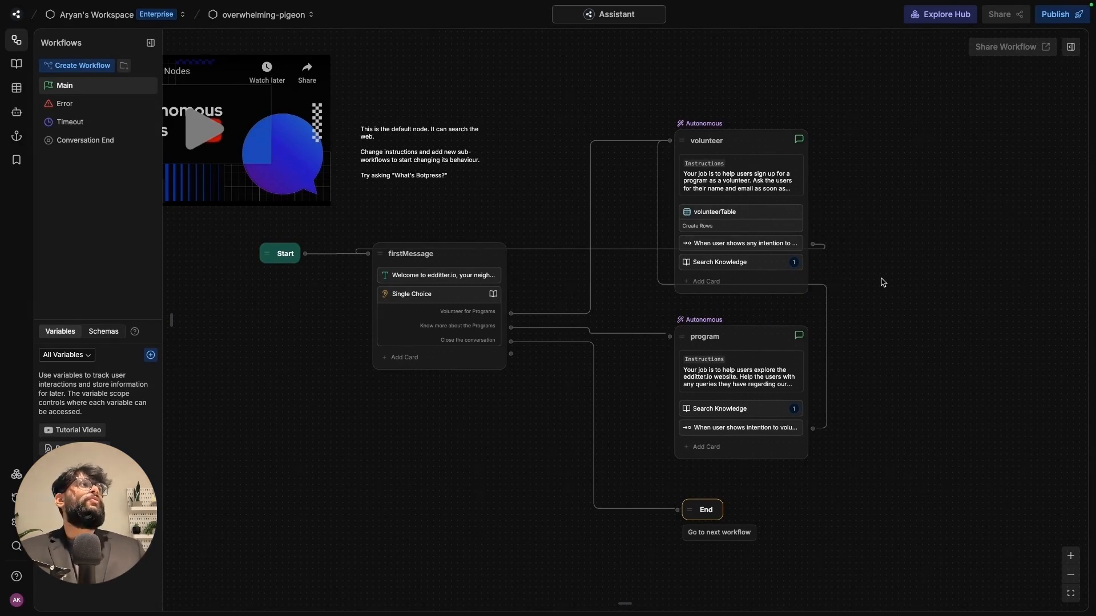
click(1060, 25)
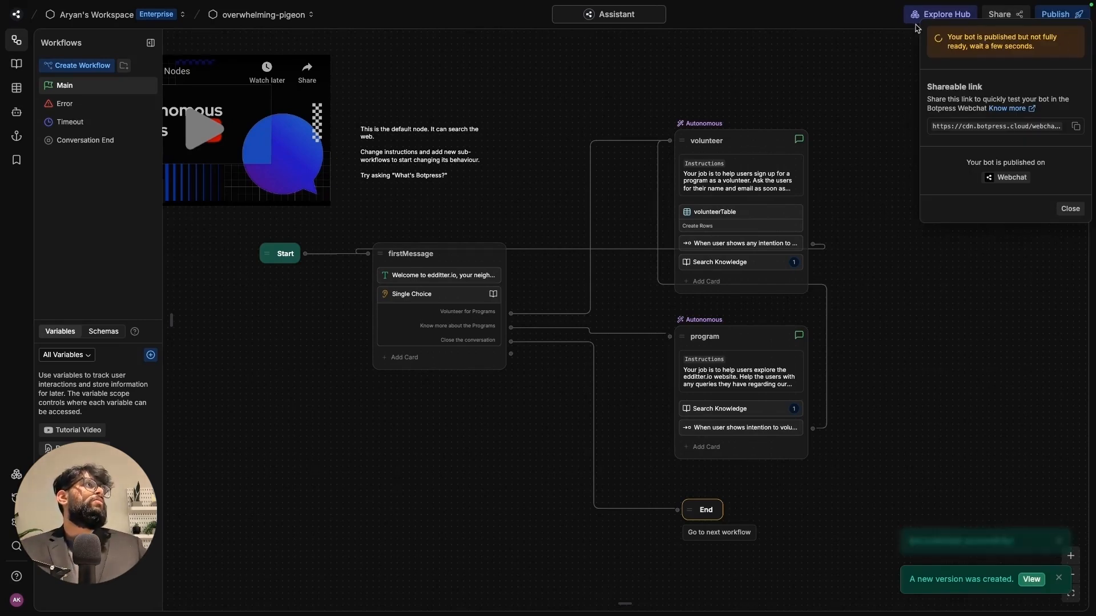
click(1069, 209)
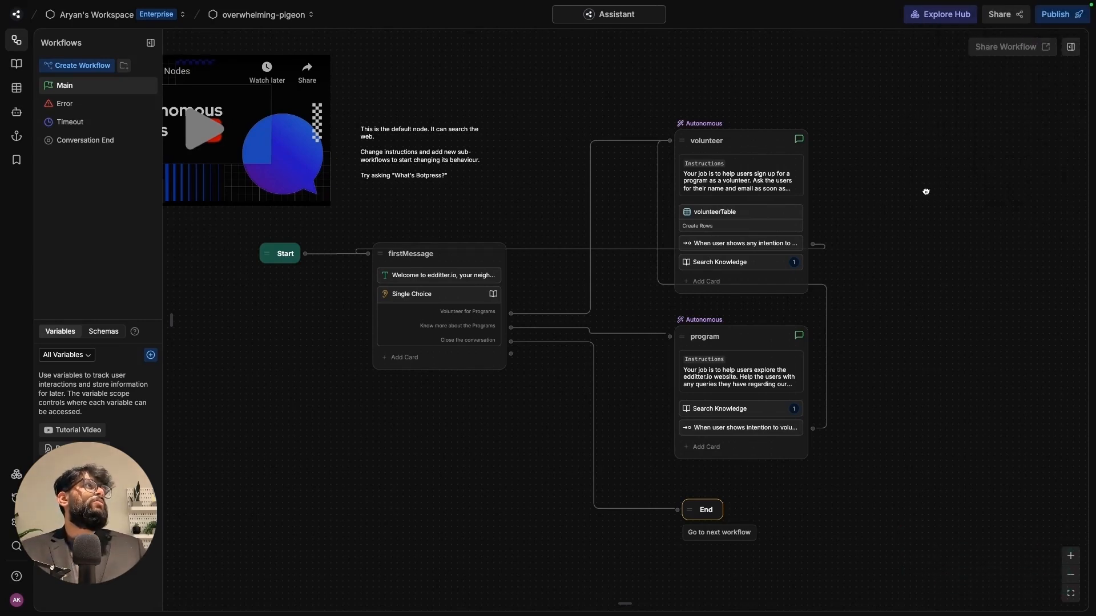
click(1000, 21)
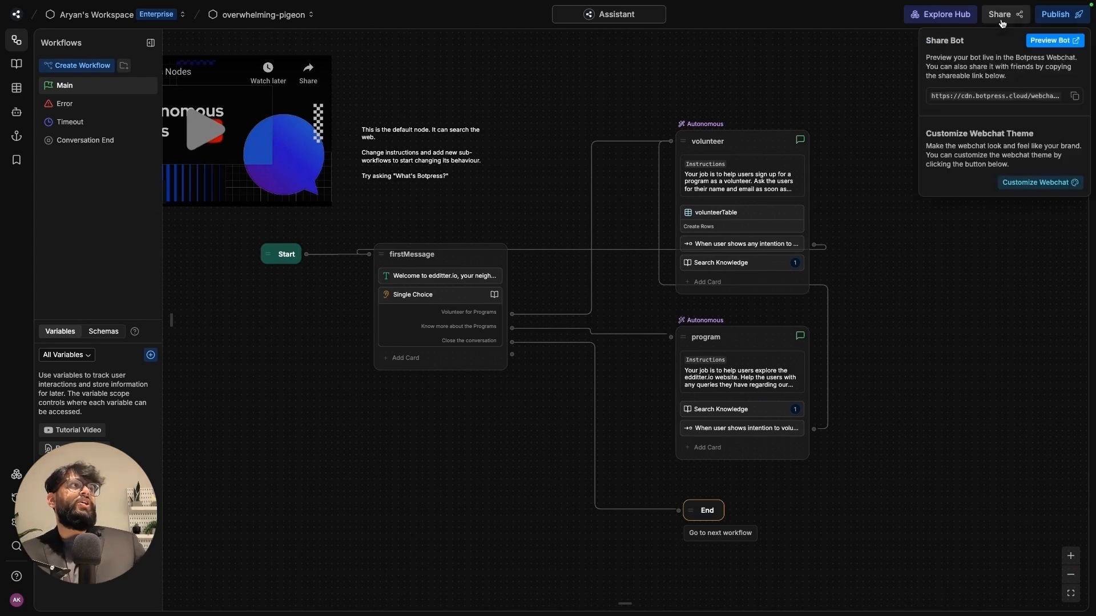
click(1027, 184)
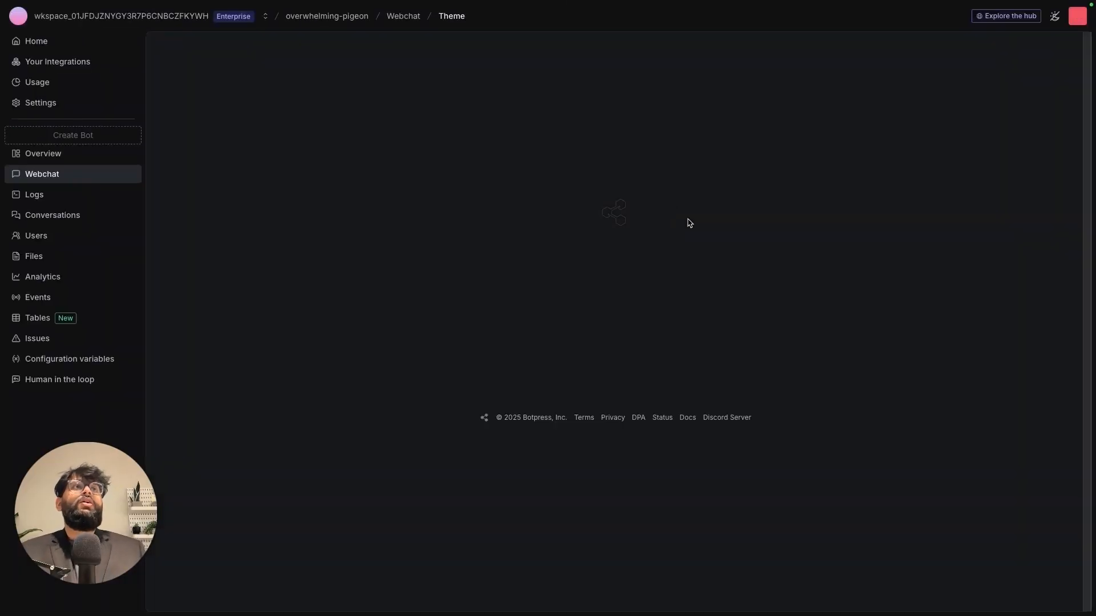
- Set the webchat accent colour to red (e54666) and the theme to Dark, then save
click(259, 159)
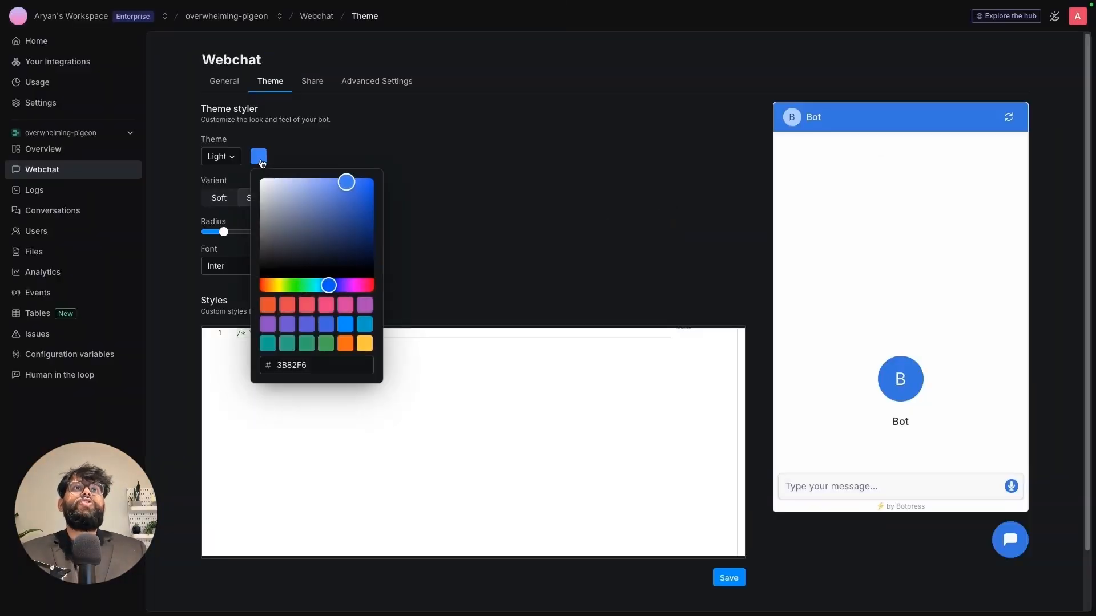
click(306, 306)
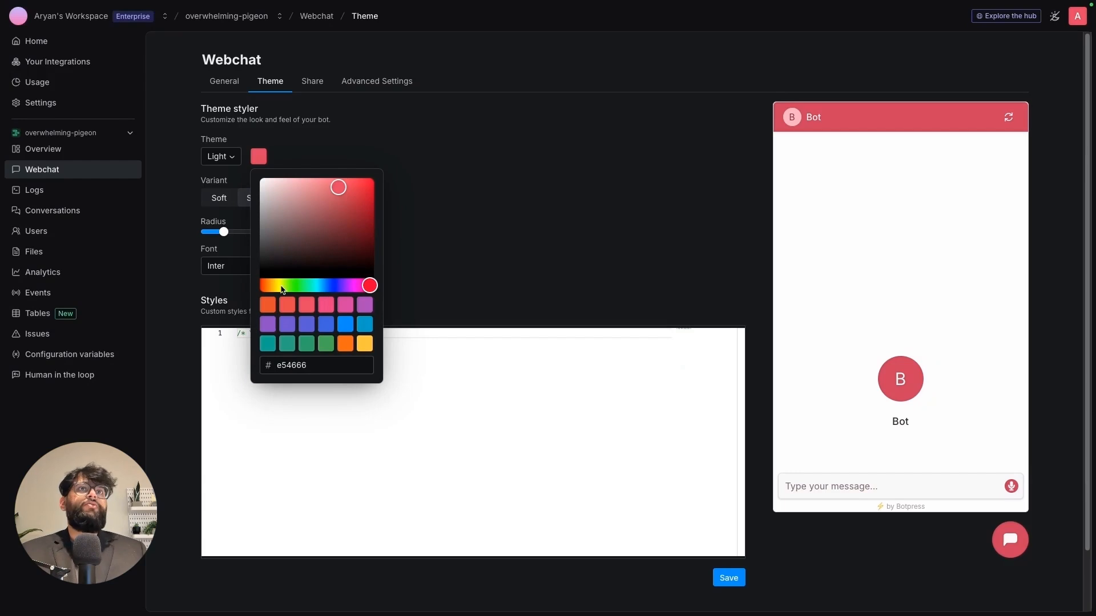
click(456, 201)
click(221, 160)
click(234, 190)
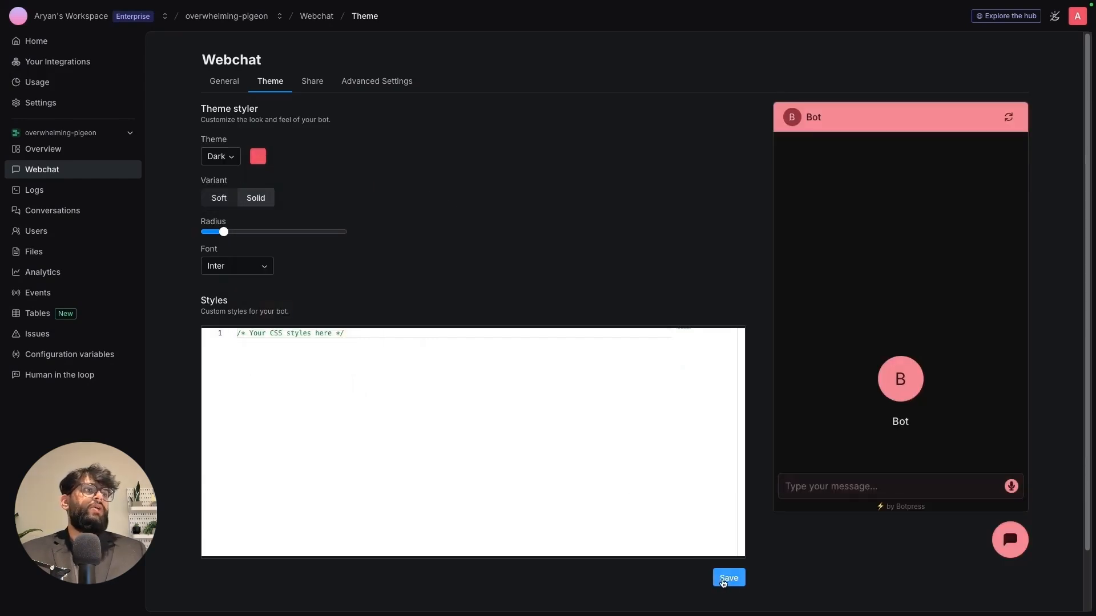
click(723, 578)
click(372, 354)
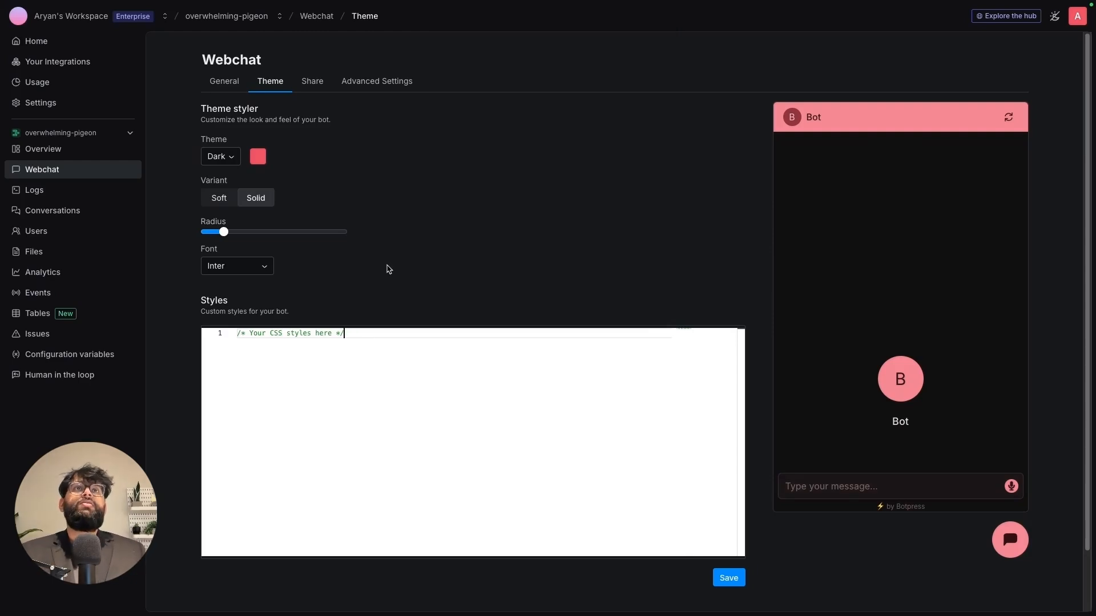
- Name the webchat bot Eddie in the General settings
click(227, 84)
click(289, 158)
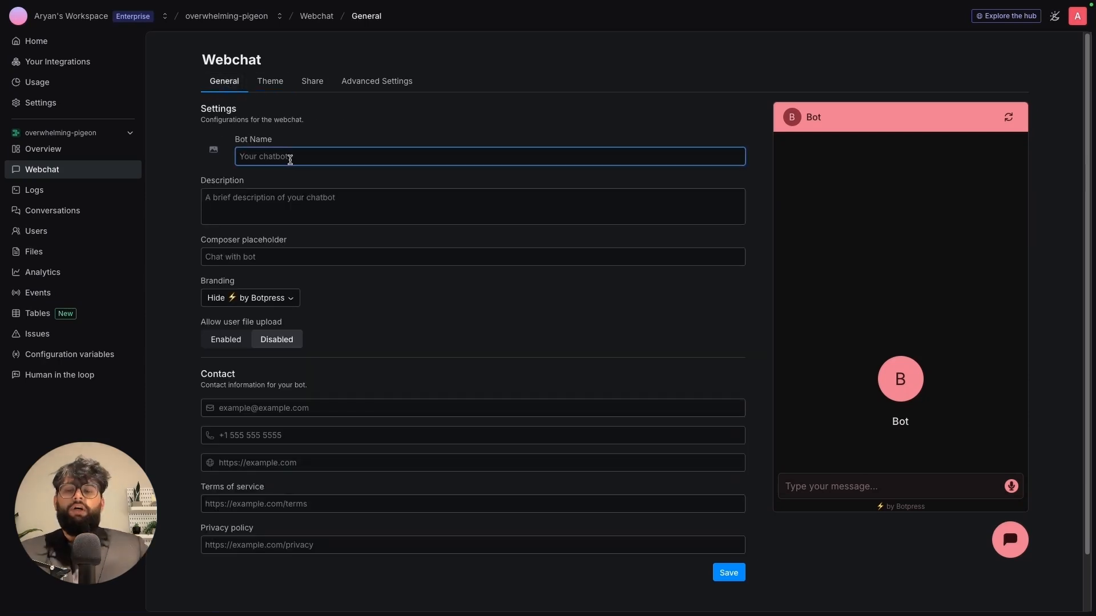
text(Eddie)
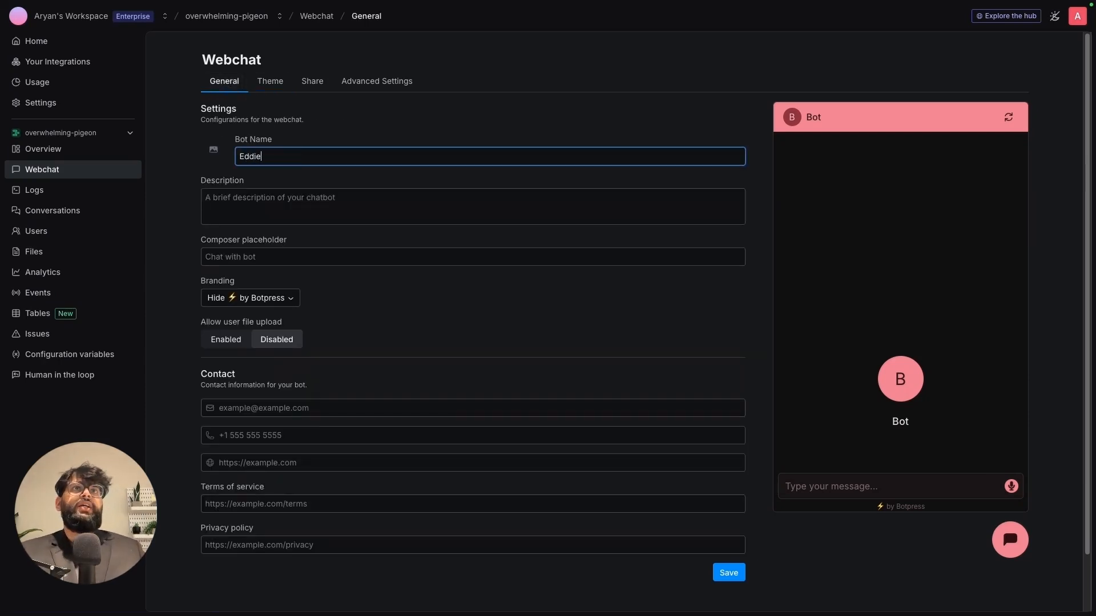
click(214, 150)
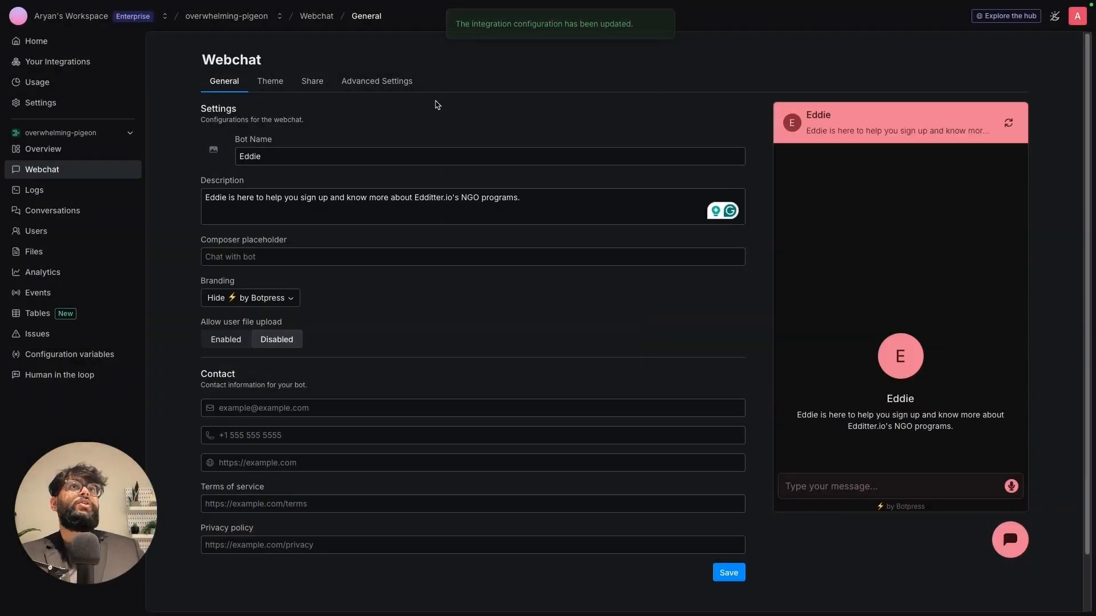
- Copy the webchat embed code and switch to the Wix dashboard
click(318, 85)
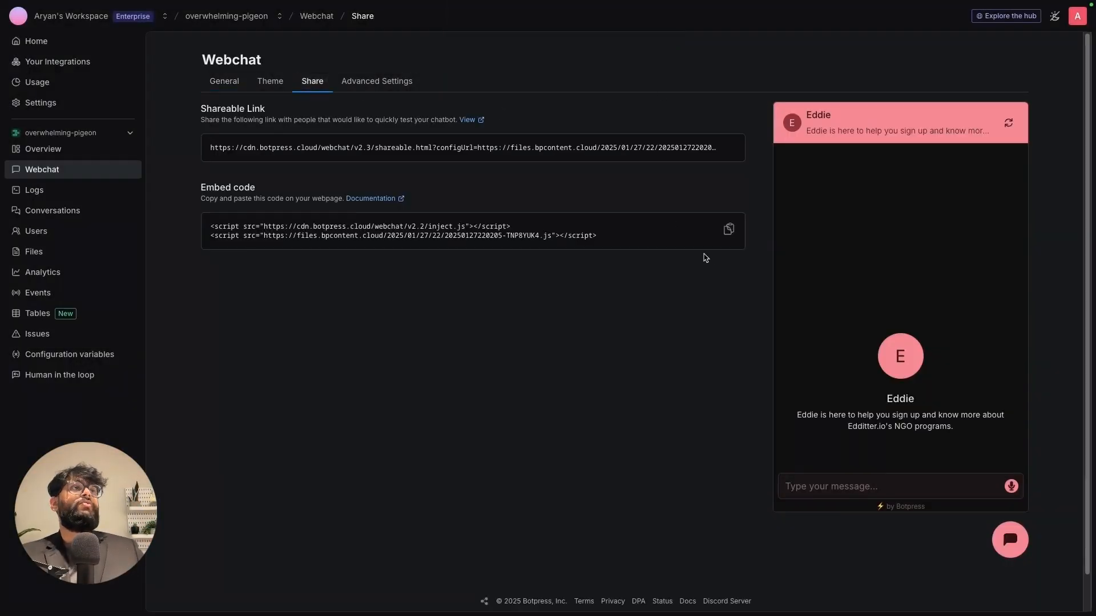
click(729, 229)
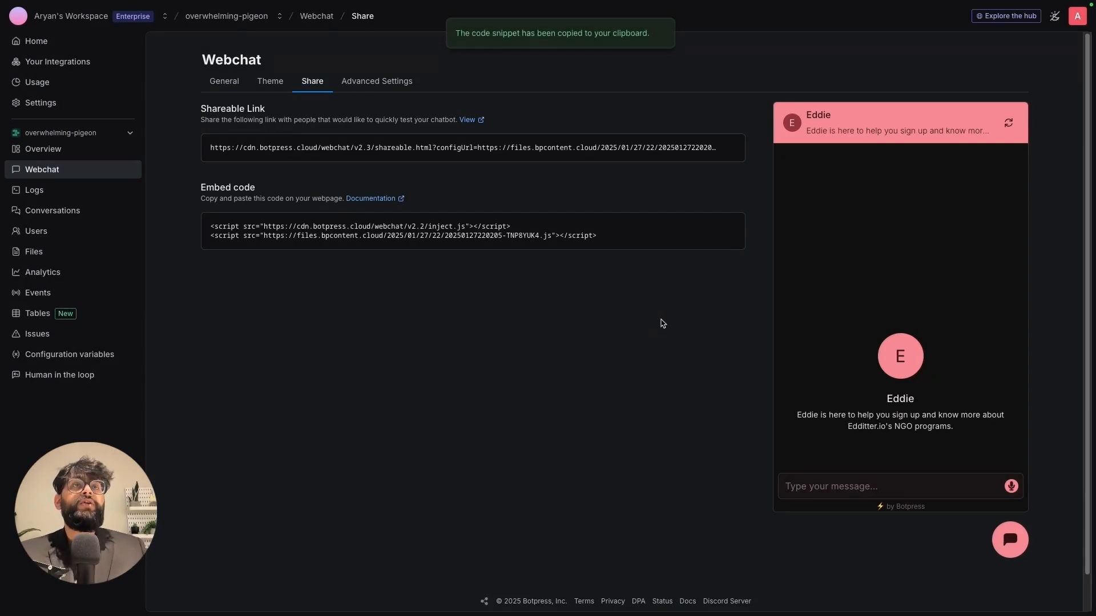
key(alt+Tab)
key(alt+Tab)
key(alt+Tab)
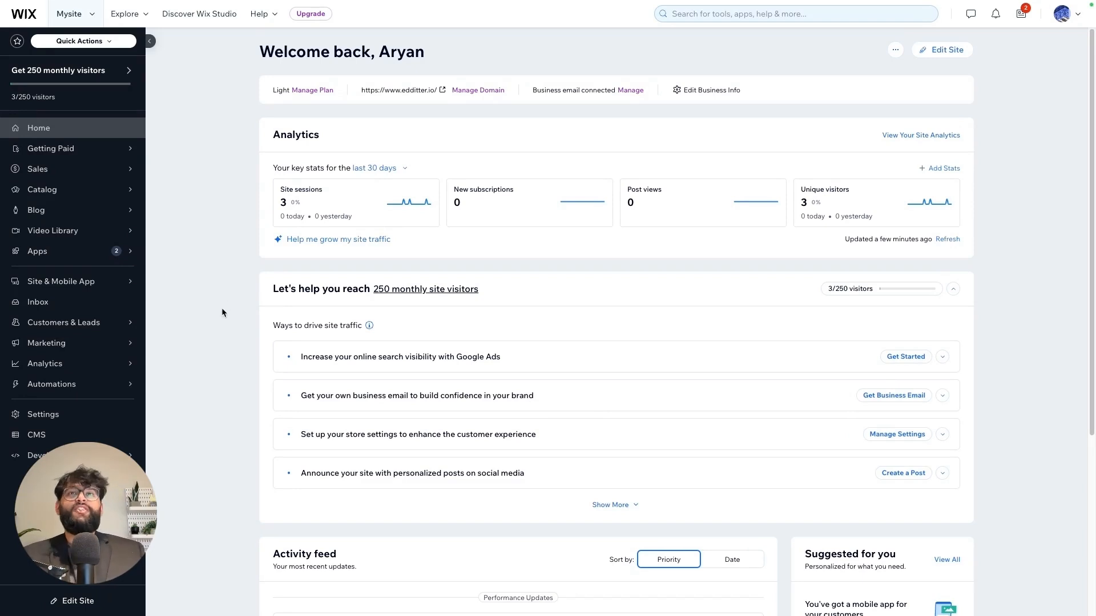
- Open Wix's Custom code settings and toggle off the Body - Start and Body - End snippets
click(46, 415)
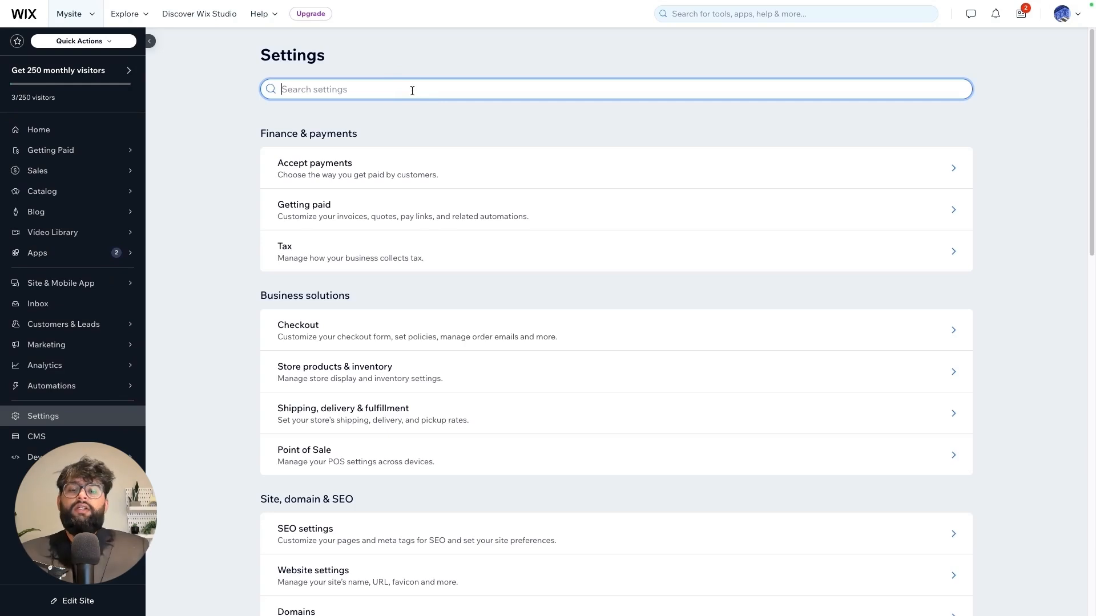
text(custom)
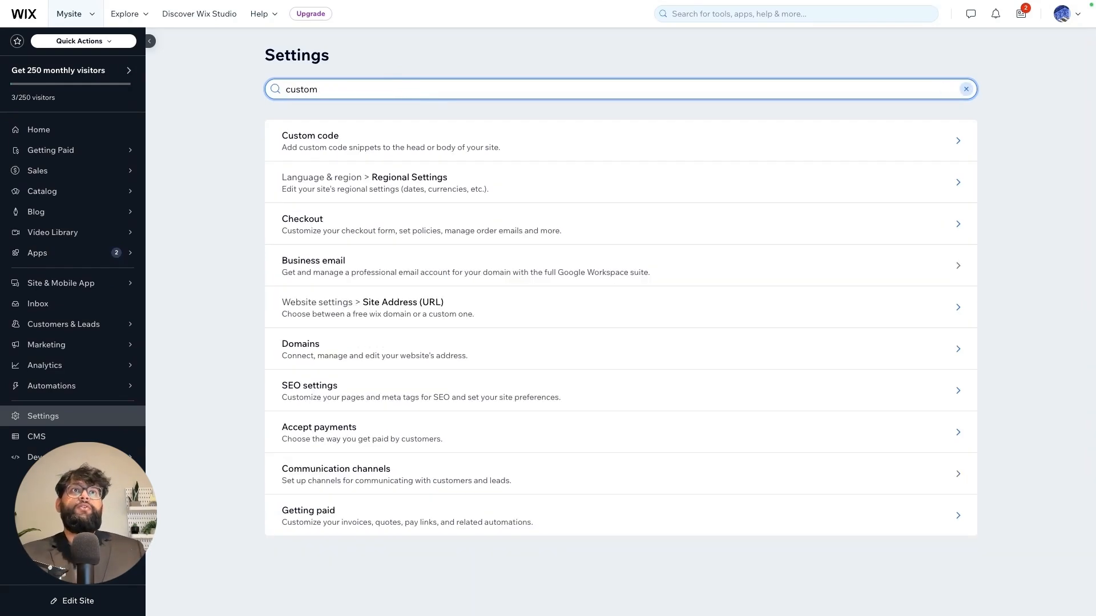
click(372, 141)
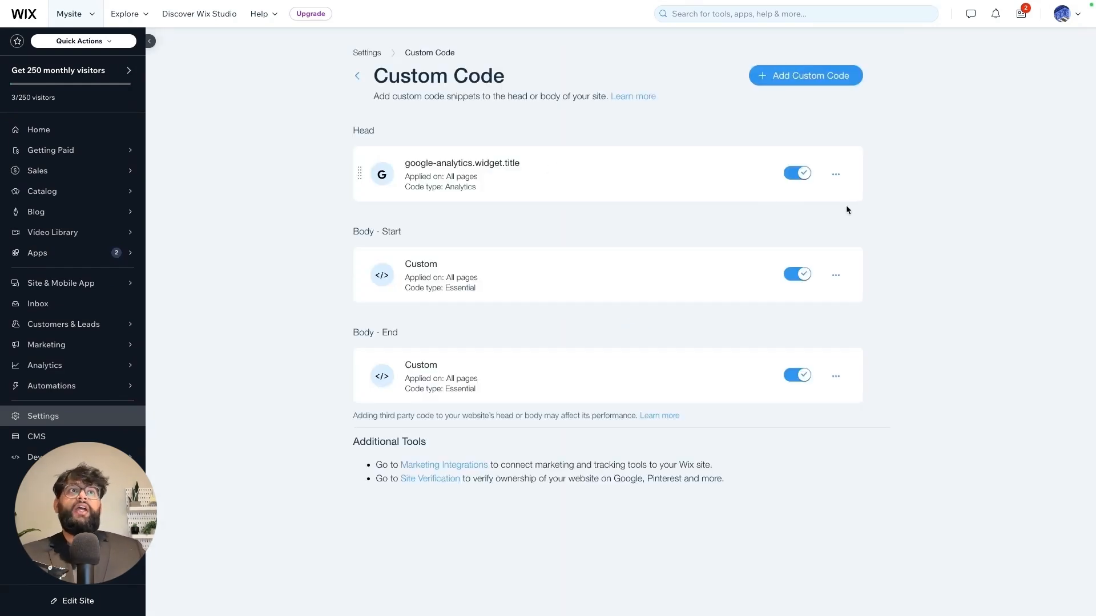
click(802, 276)
click(798, 381)
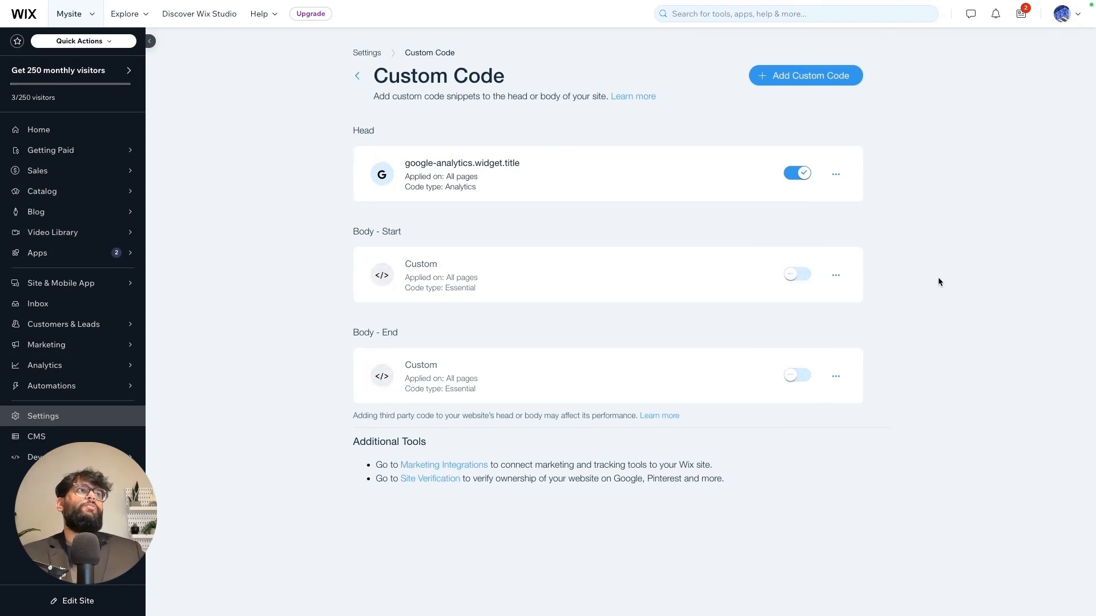
click(831, 85)
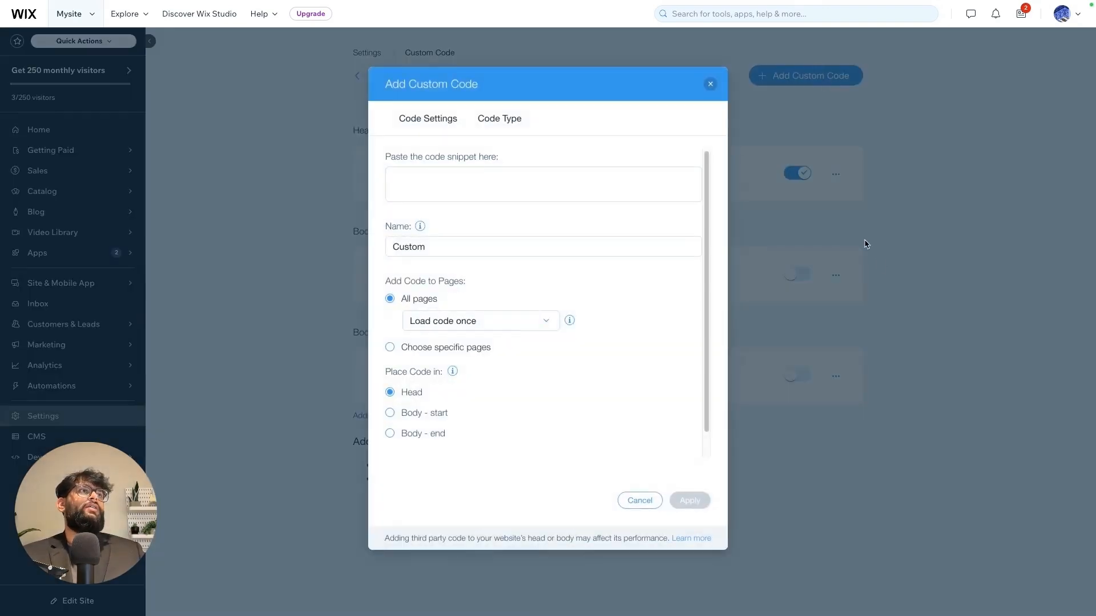
click(707, 84)
- Delete both the Body - Start and Body - End custom snippets
click(836, 276)
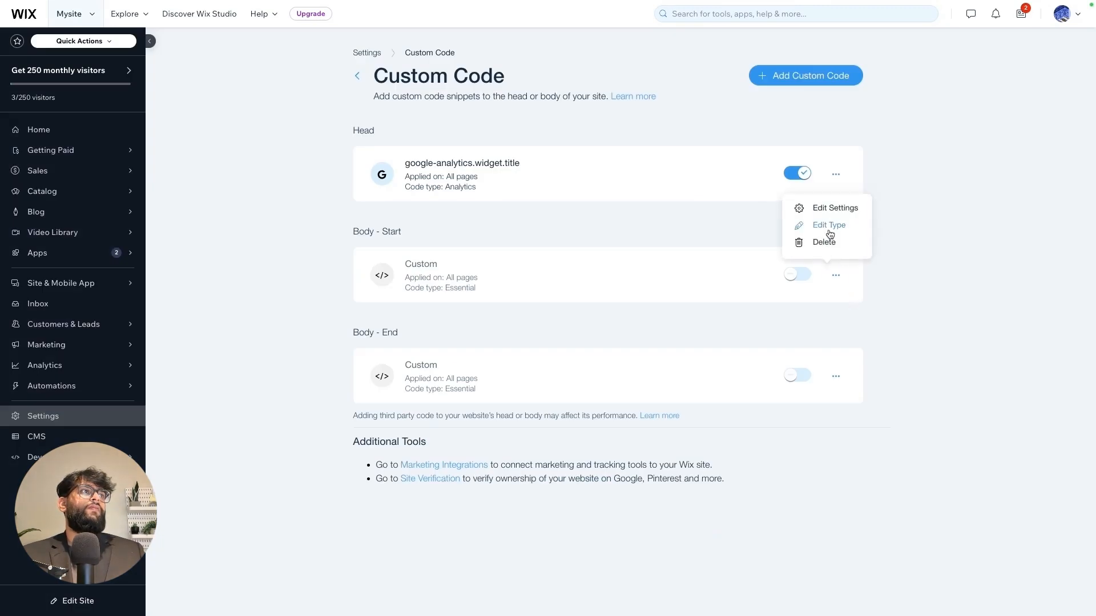
click(823, 240)
click(681, 345)
click(835, 376)
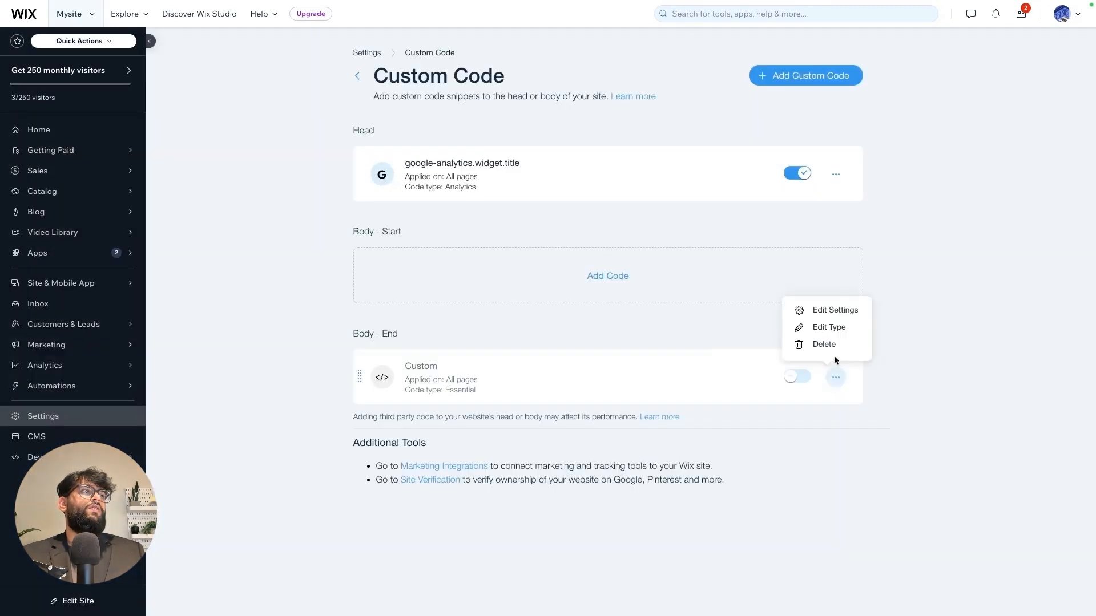
click(823, 344)
click(681, 346)
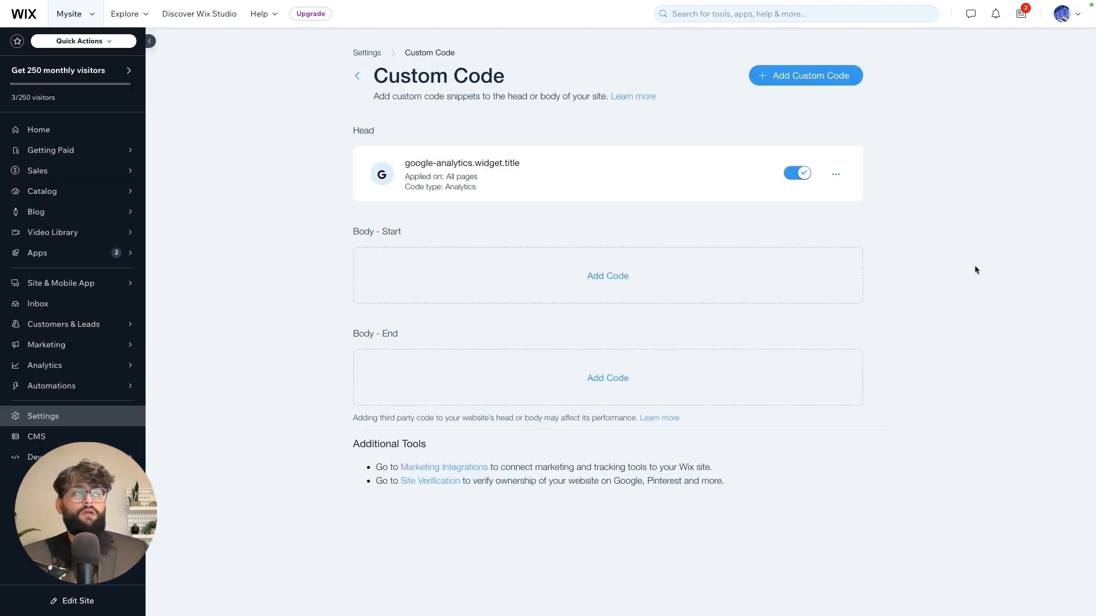
- Paste the Botpress embed script as a Body - Start snippet, trim blank lines, and apply it
click(605, 276)
click(501, 174)
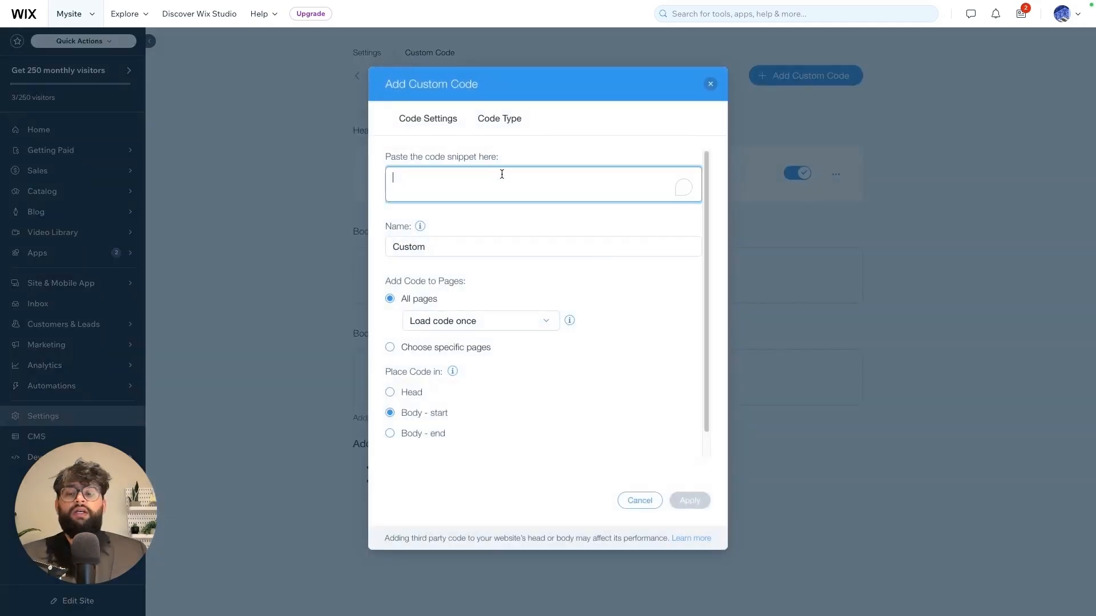
key(ctrl+v)
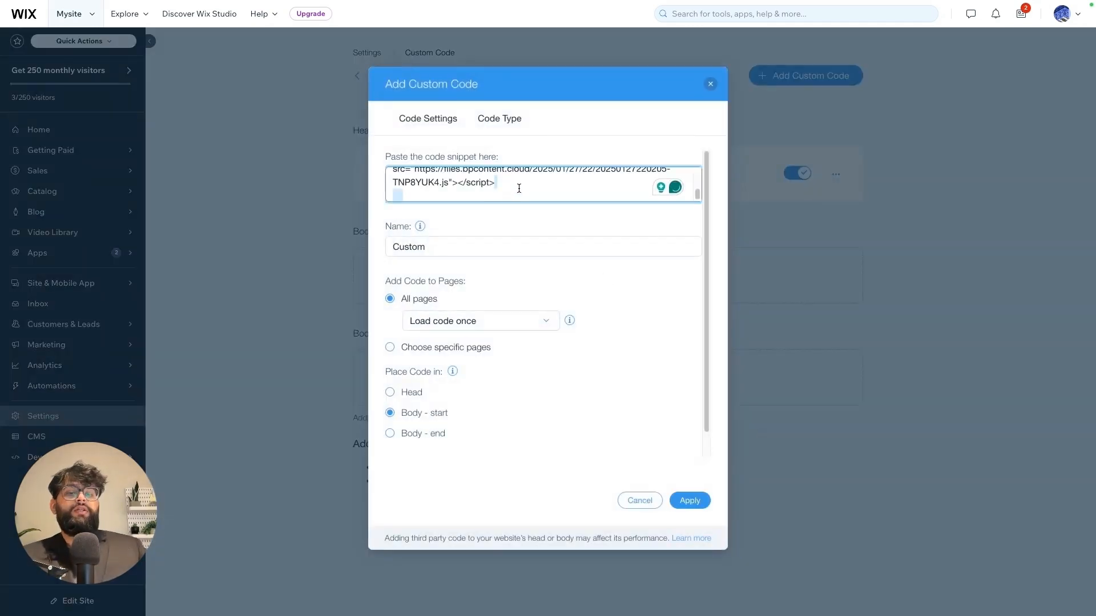
key(BackSpace)
scroll(406, 188, up, 3)
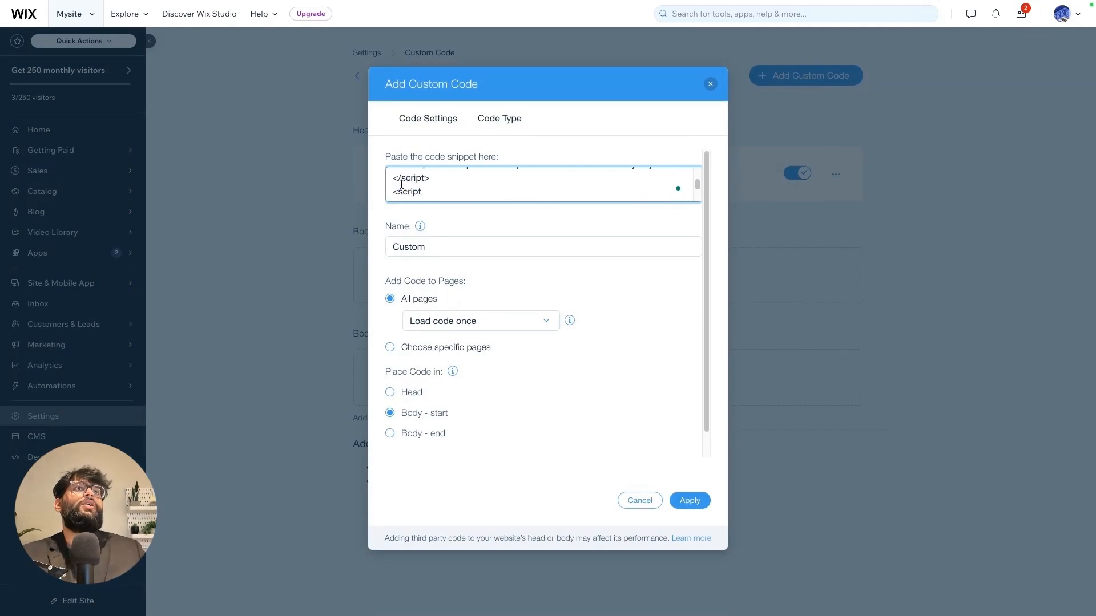
drag(403, 190, 378, 173)
key(BackSpace)
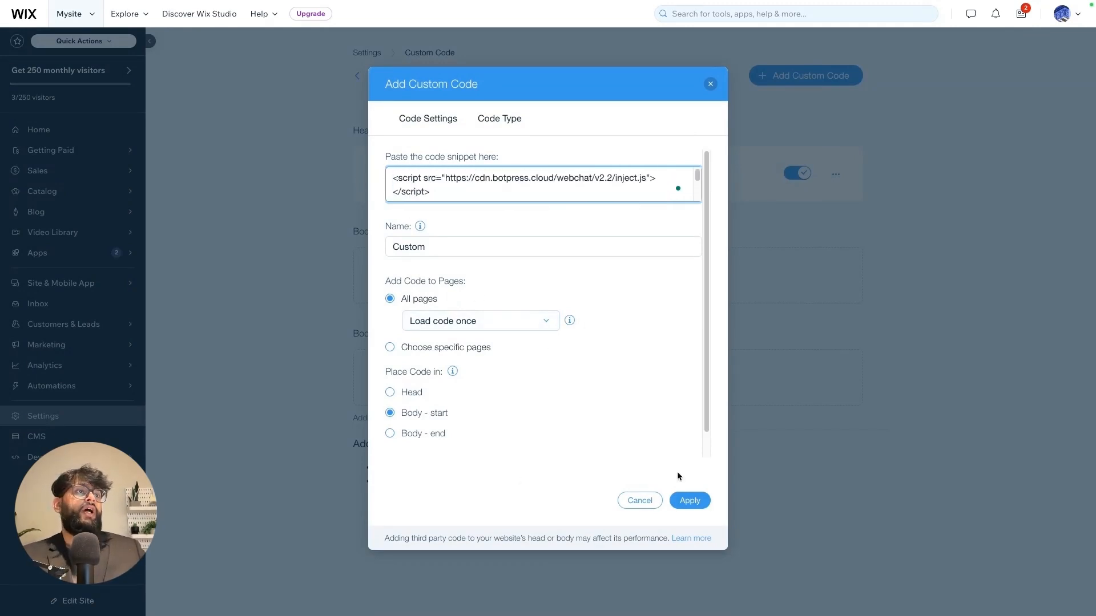
click(690, 501)
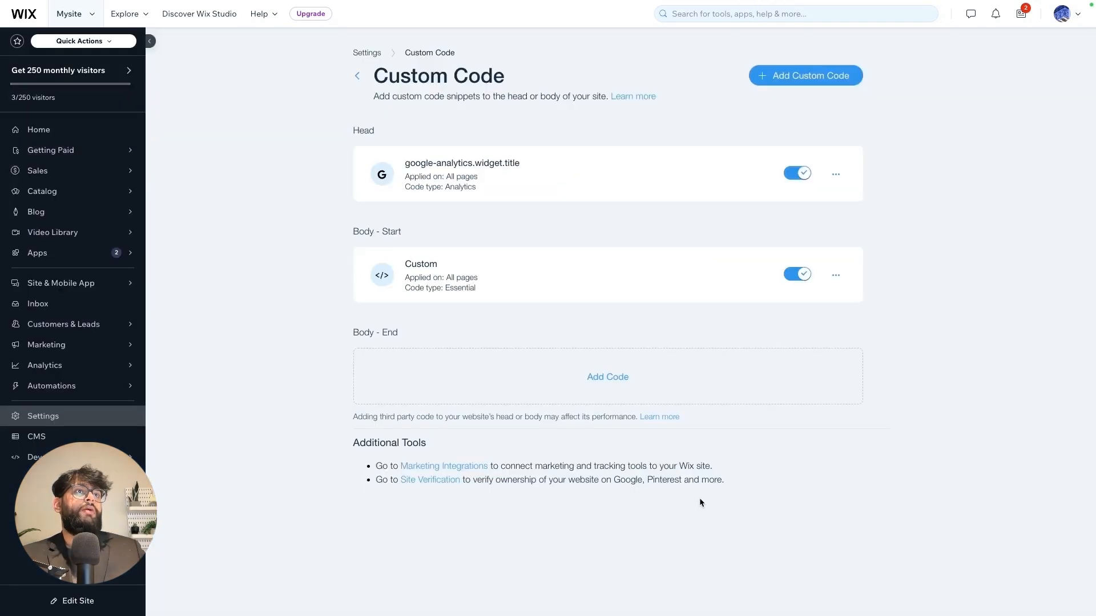
- Paste the Botpress embed script into a new Body - End custom code snippet, trim its blank lines, and apply it
click(608, 377)
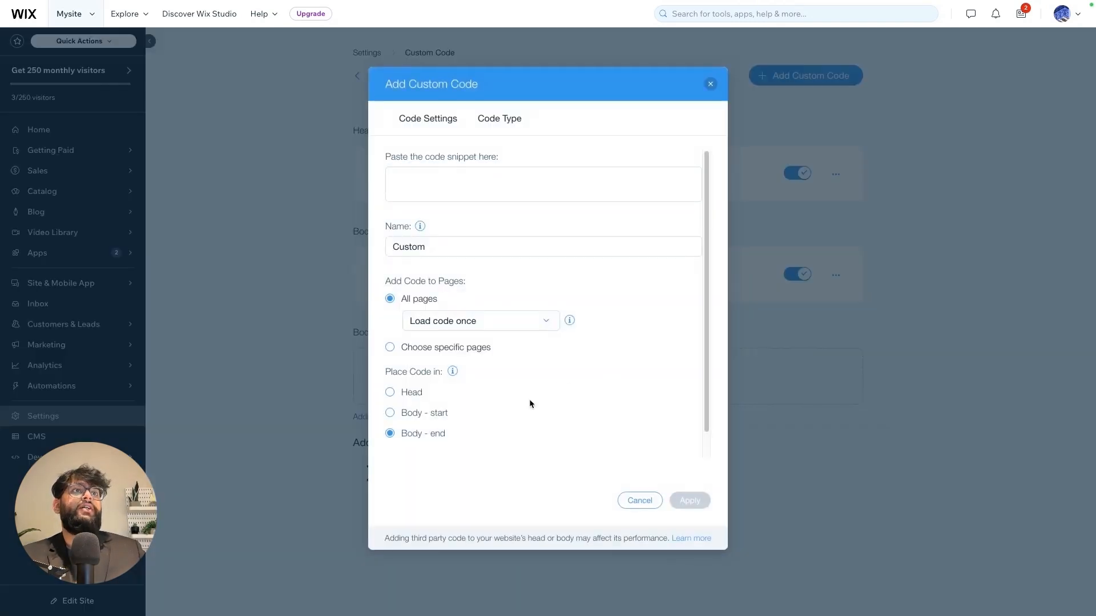
click(455, 179)
key(ctrl+v)
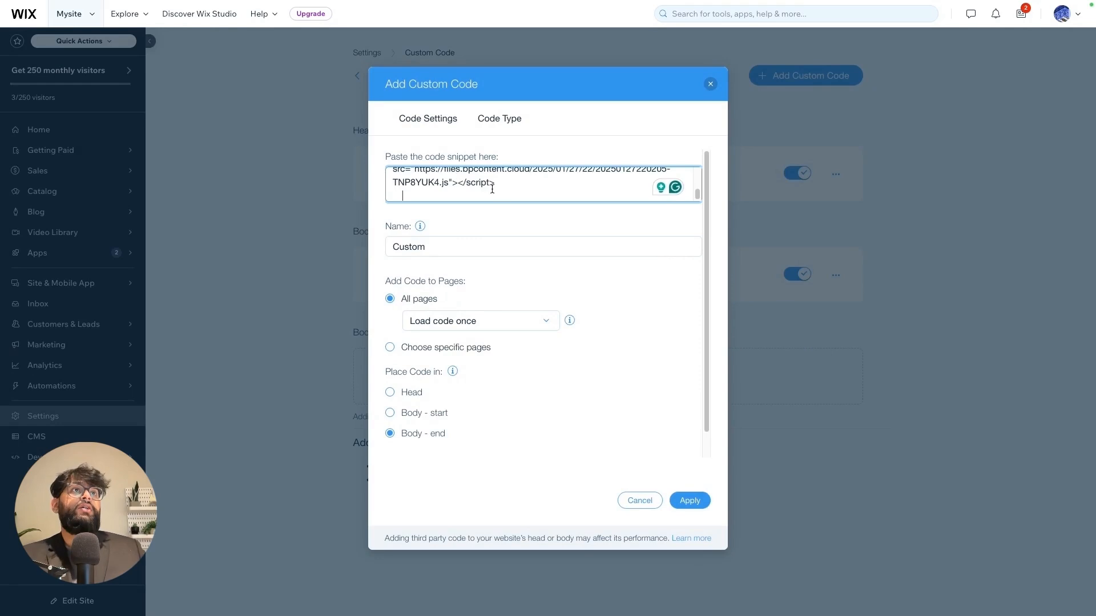
key(BackSpace)
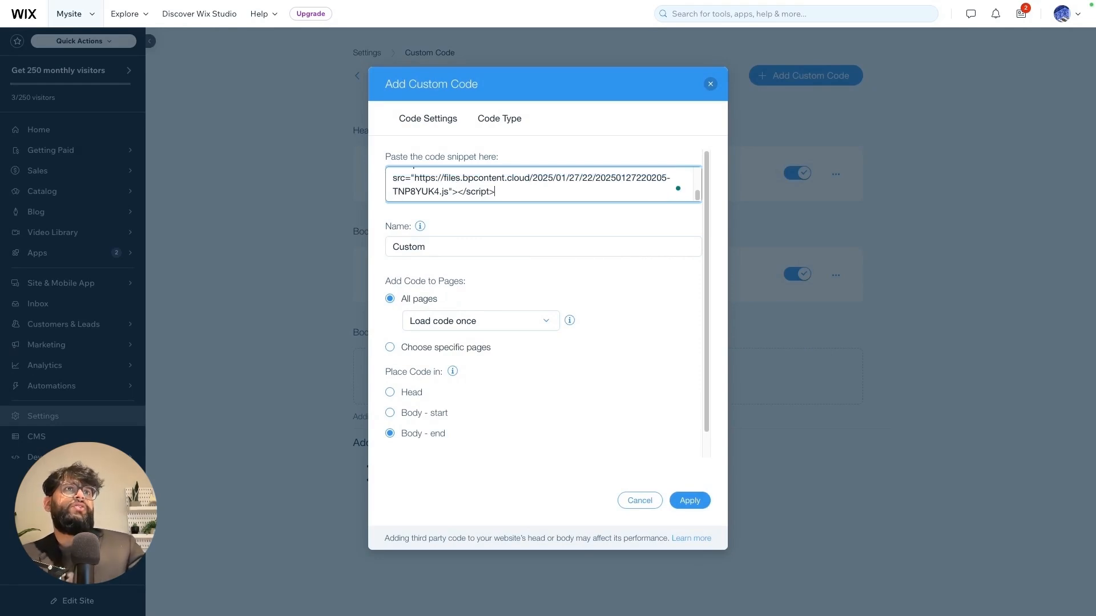
scroll(499, 185, up, 3)
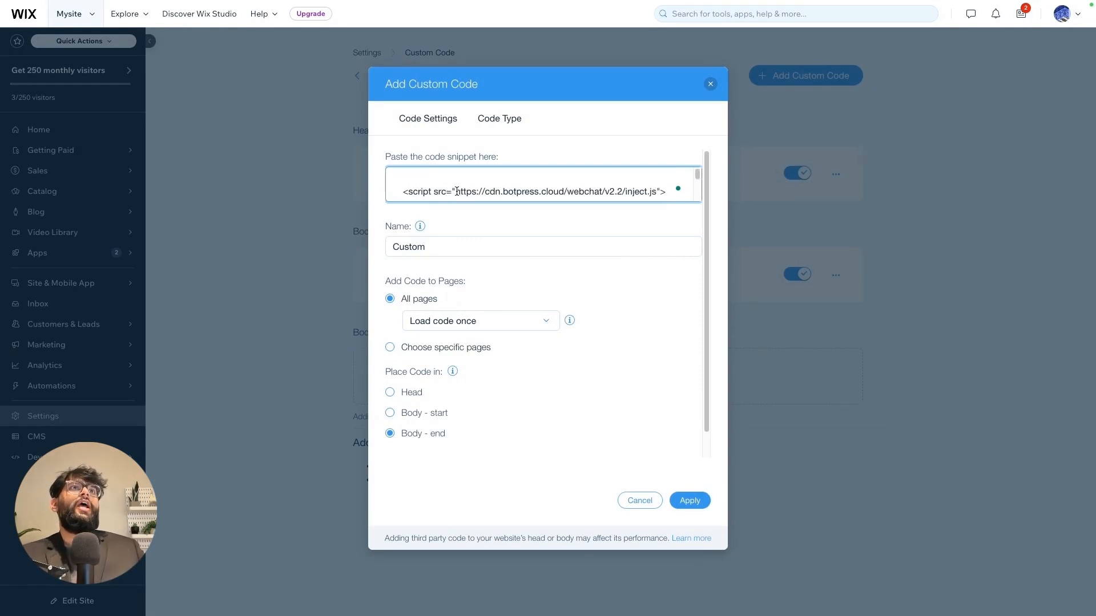
drag(399, 191, 375, 166)
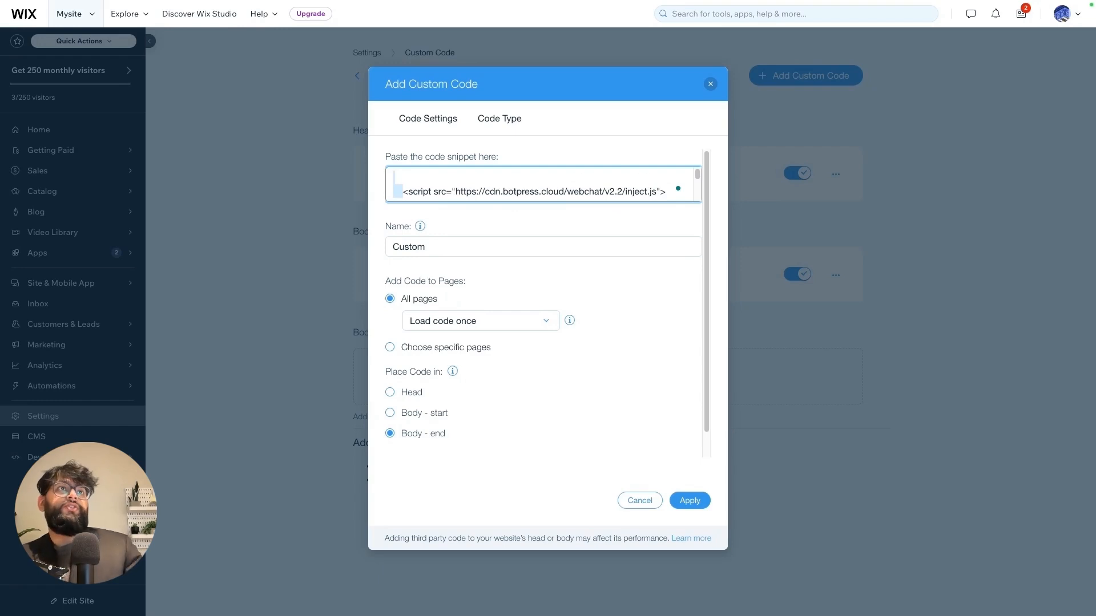
key(BackSpace)
click(695, 503)
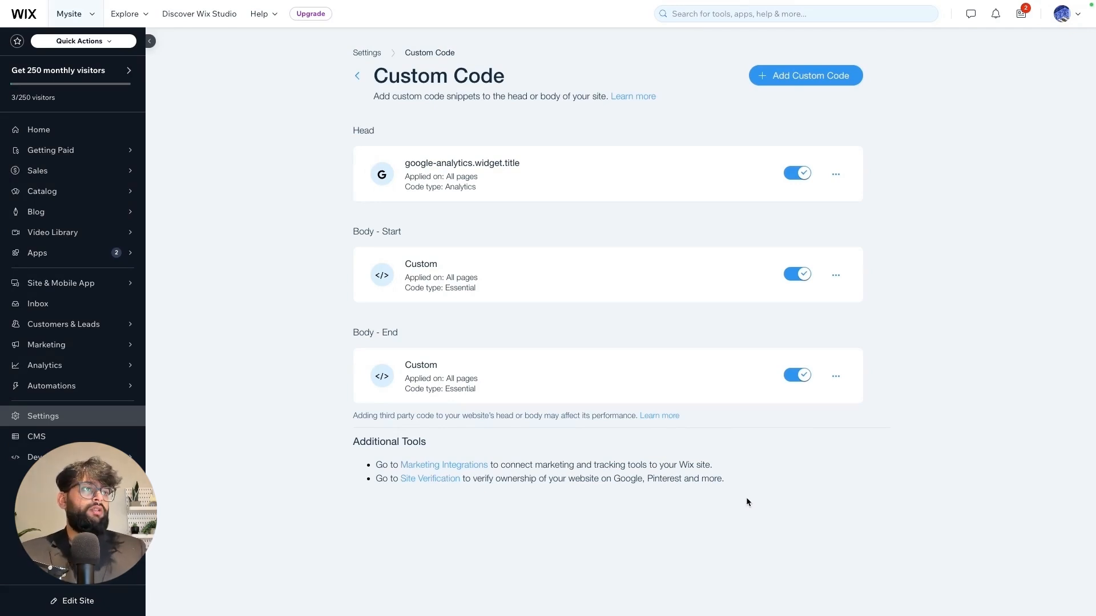
key(alt+Tab)
key(alt+Tab)
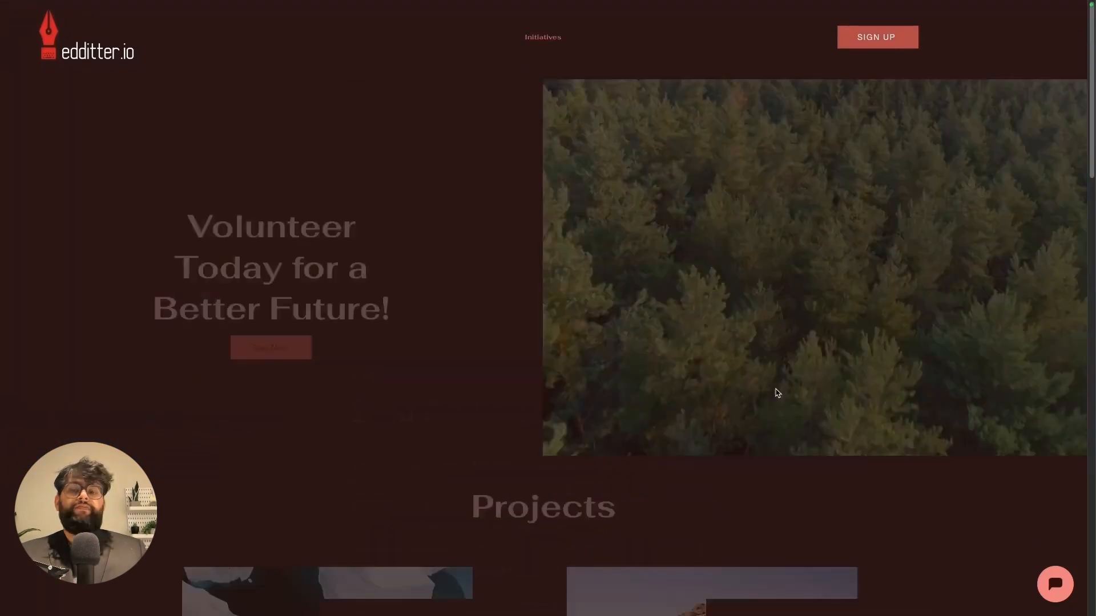
- Scroll down the live edditter.io site and open the Eddie chat window
scroll(776, 392, down, 7)
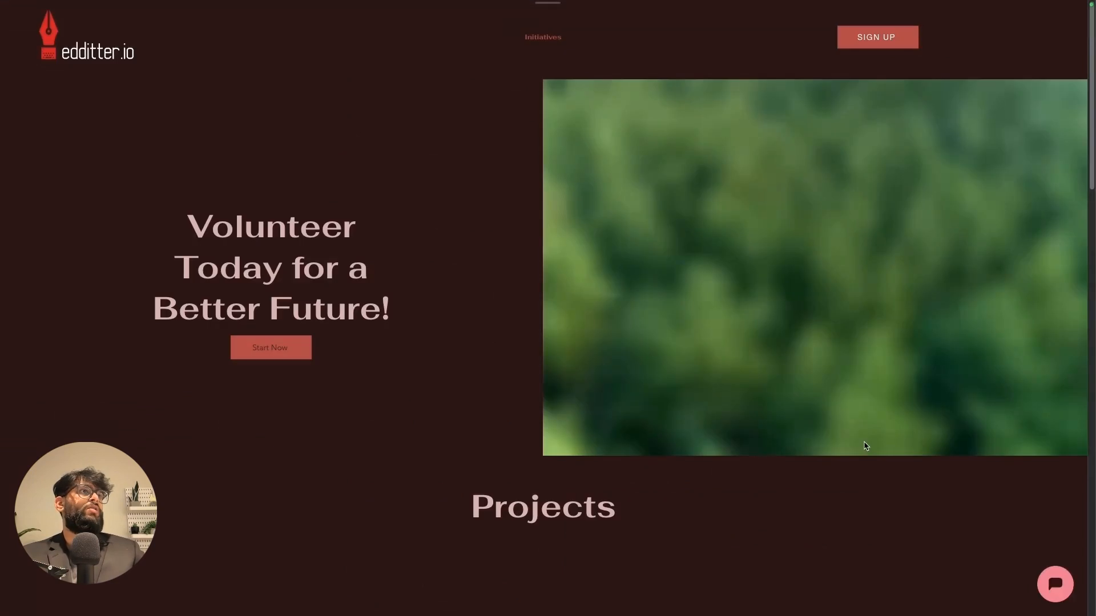
scroll(865, 443, down, 7)
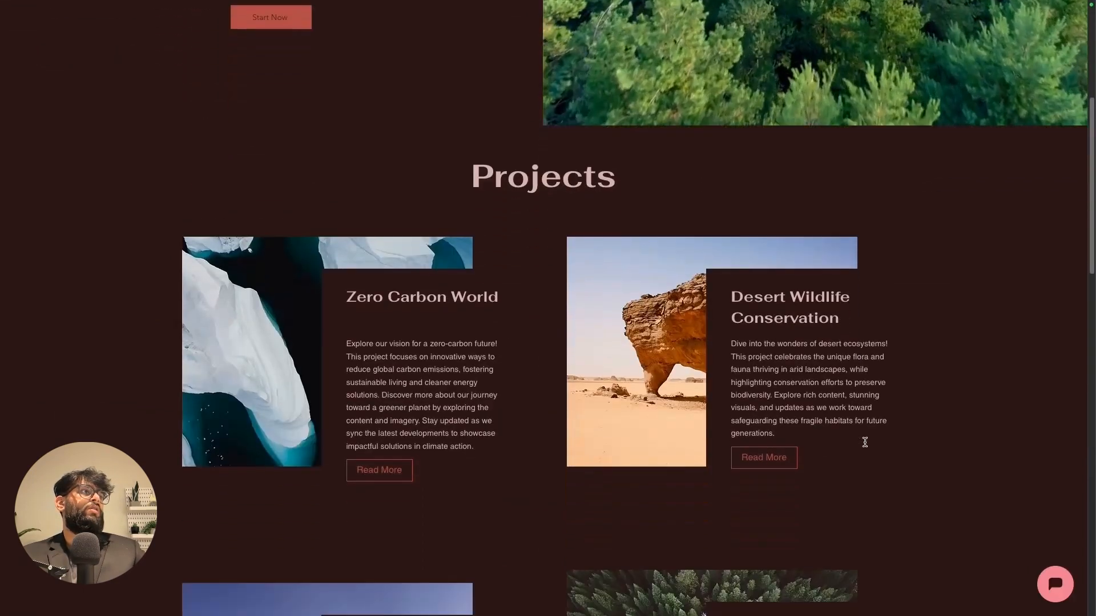
click(1054, 585)
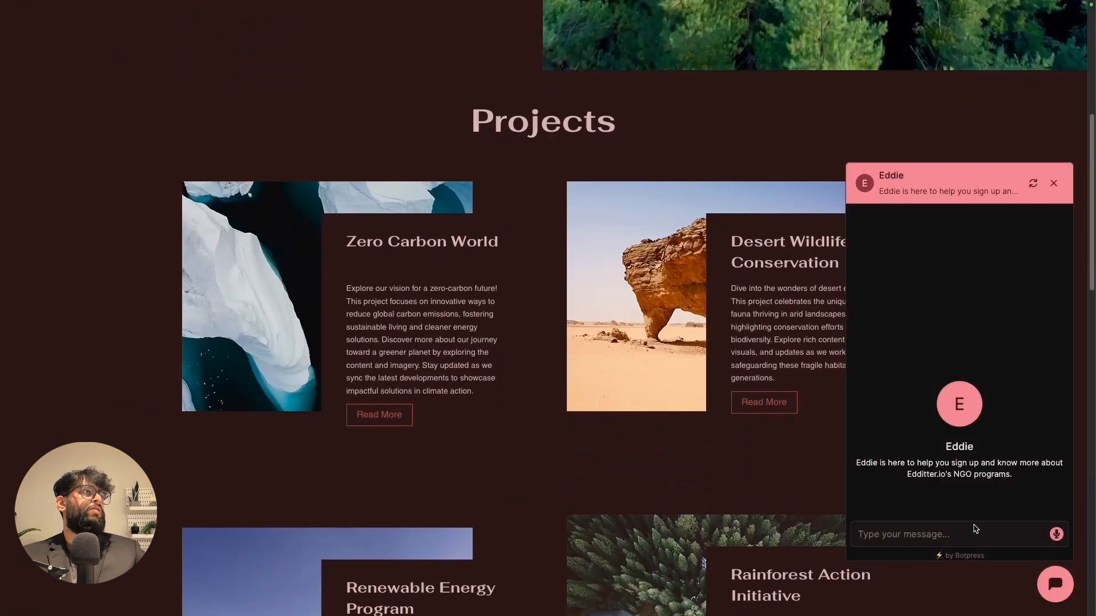
drag(978, 450, 917, 392)
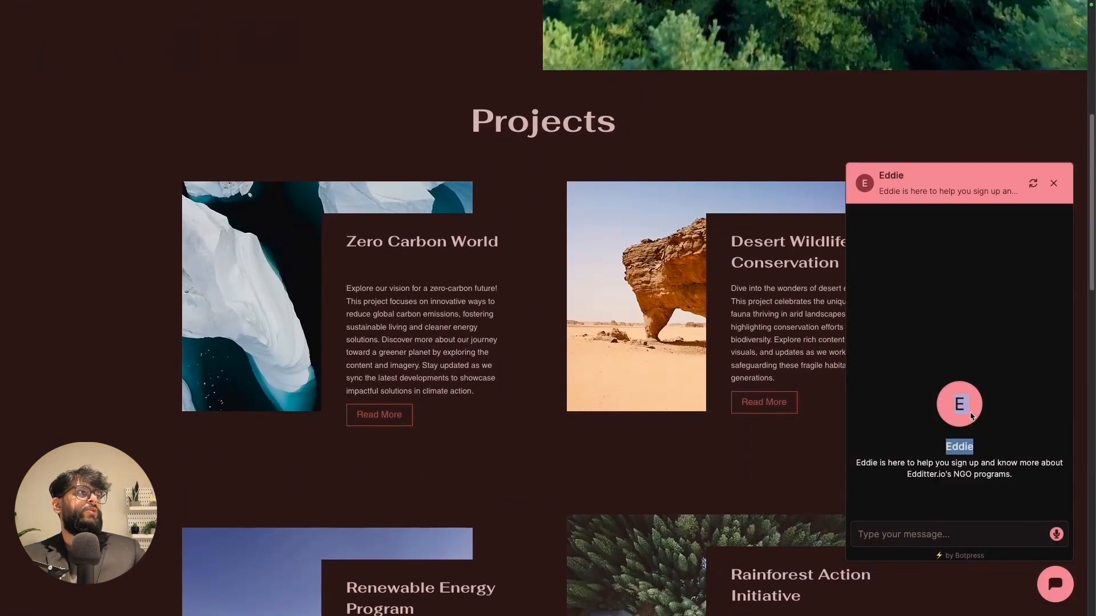
click(970, 412)
drag(987, 447, 921, 434)
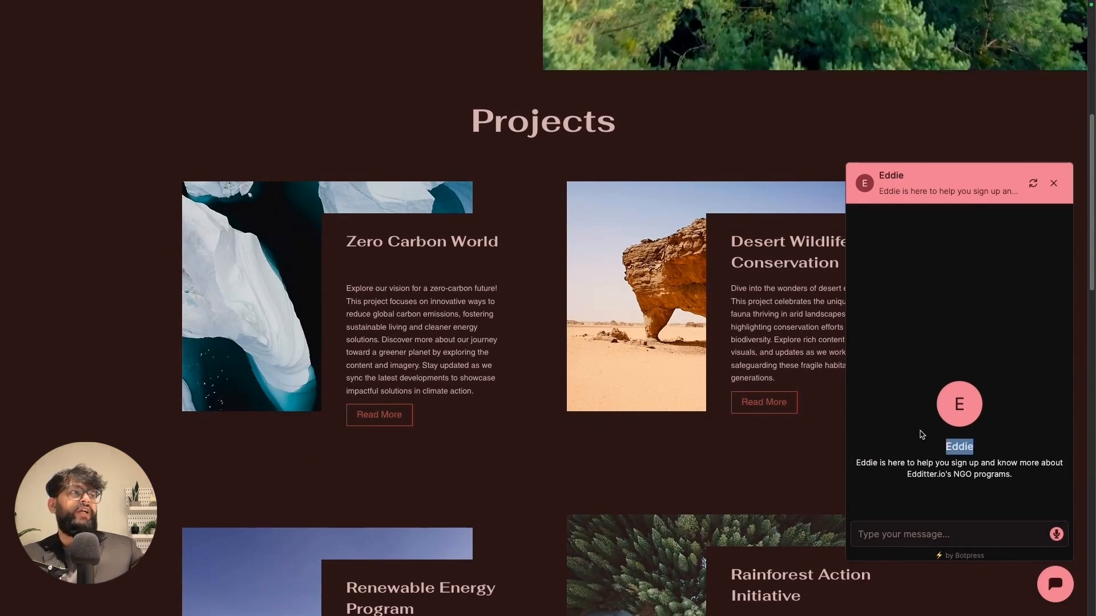
- Send Eddie the greeting 'Hey ediie'
click(883, 529)
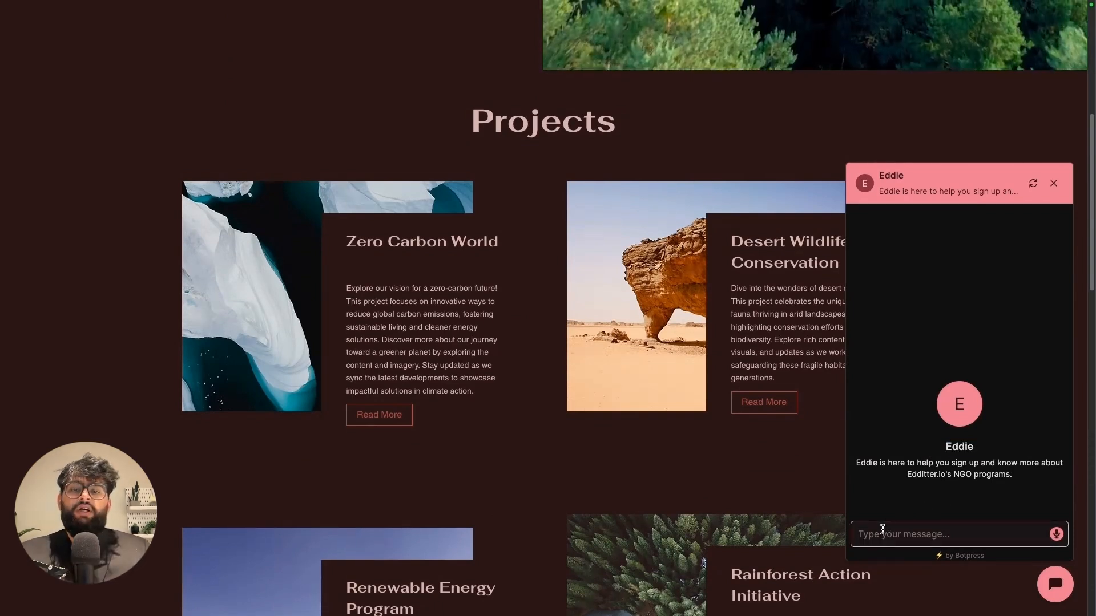
text(Hey edi)
text(i)
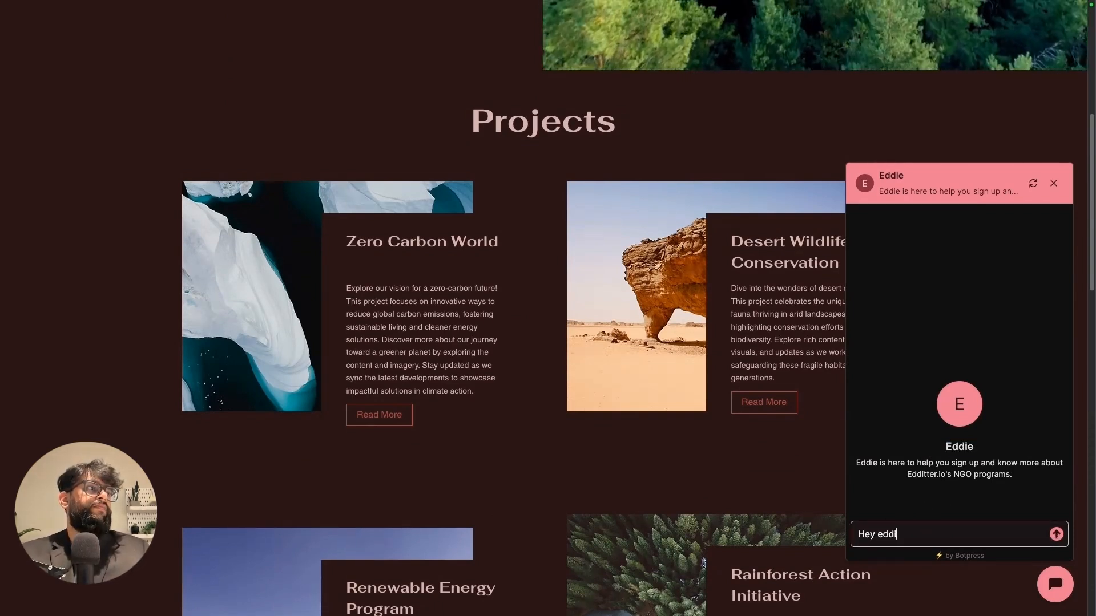
text(e)
key(Return)
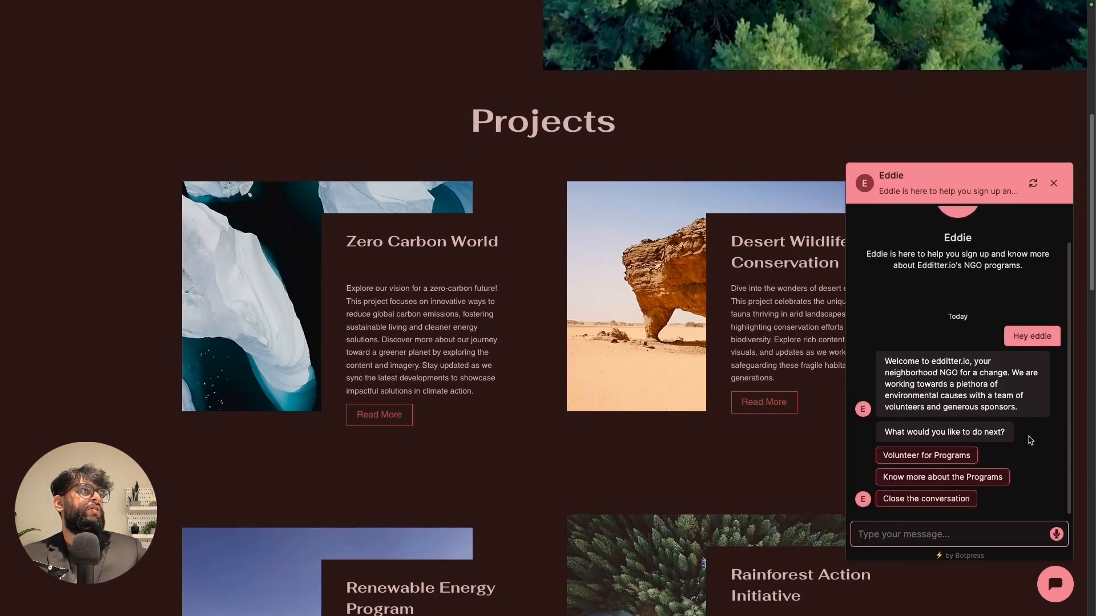
- Choose Volunteer for Programs and send Eddie the volunteer's name and e-mail address
click(965, 463)
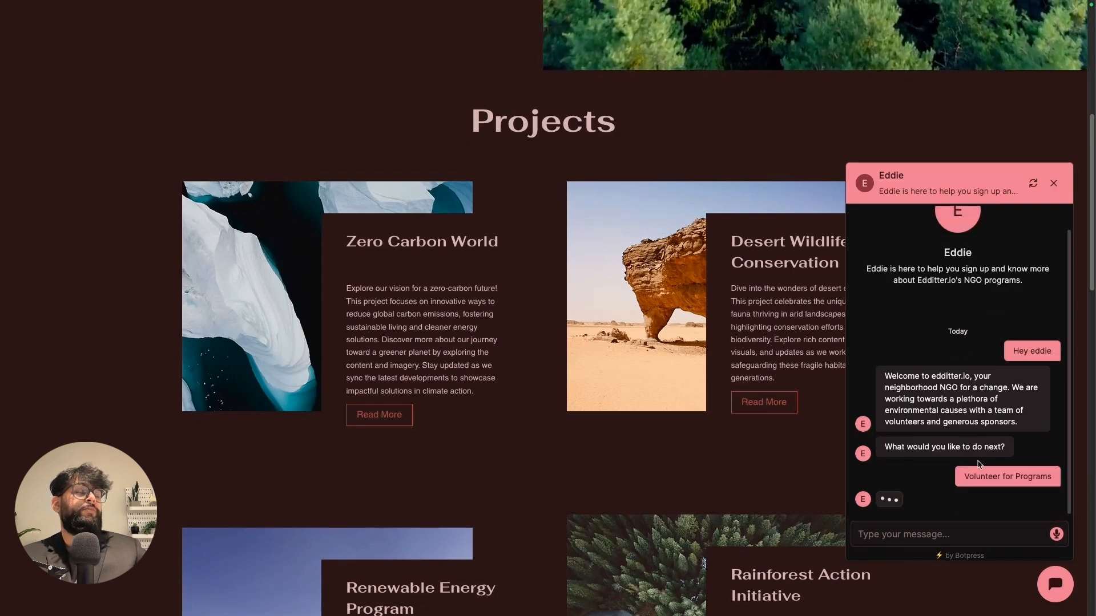
click(945, 530)
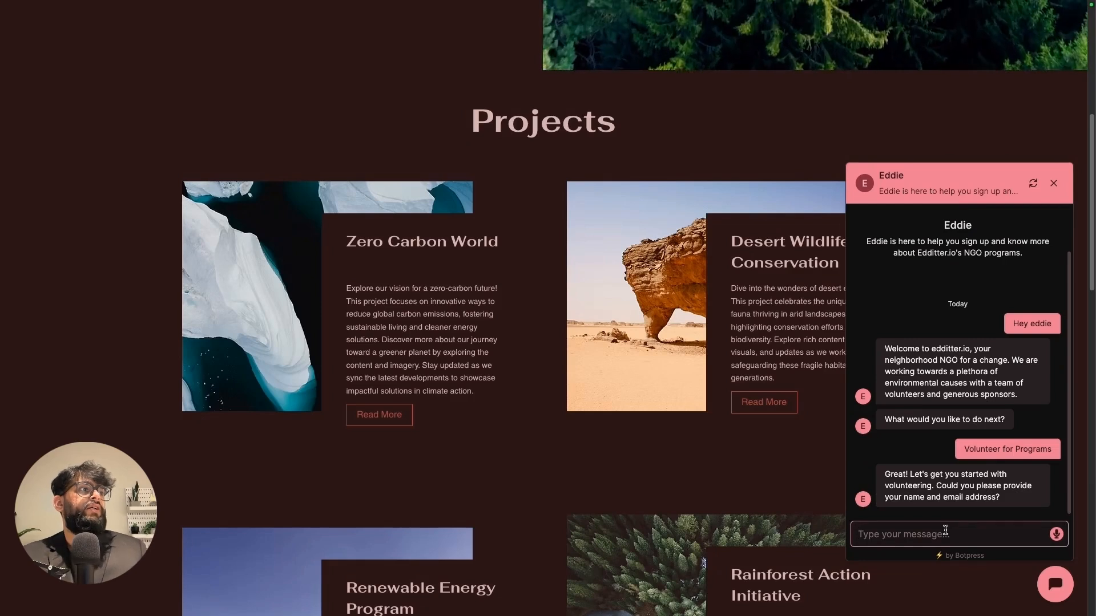
text(aryan,)
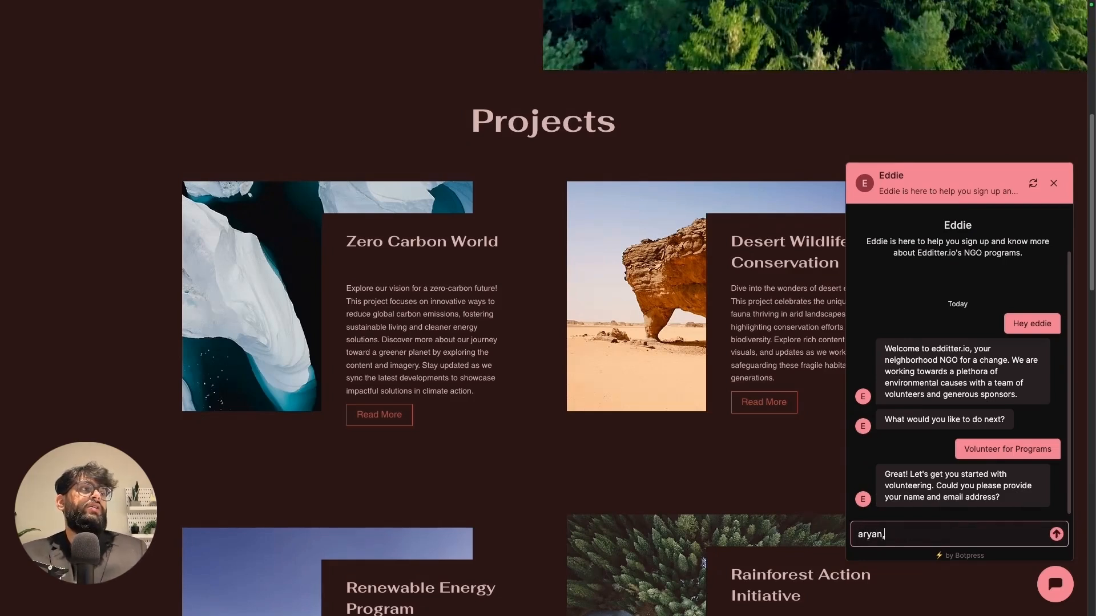
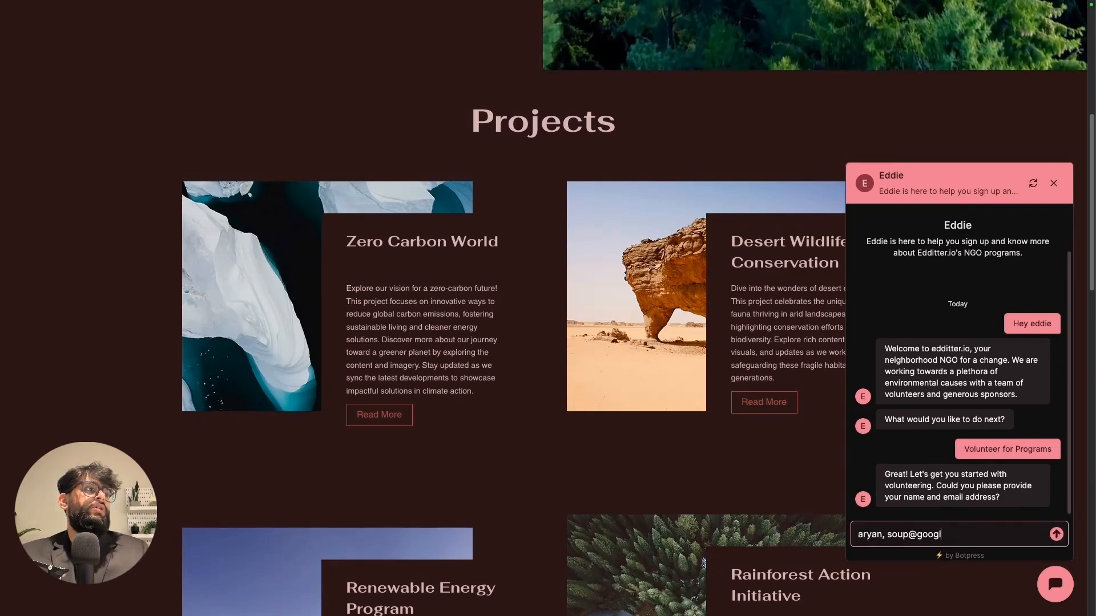
key(Return)
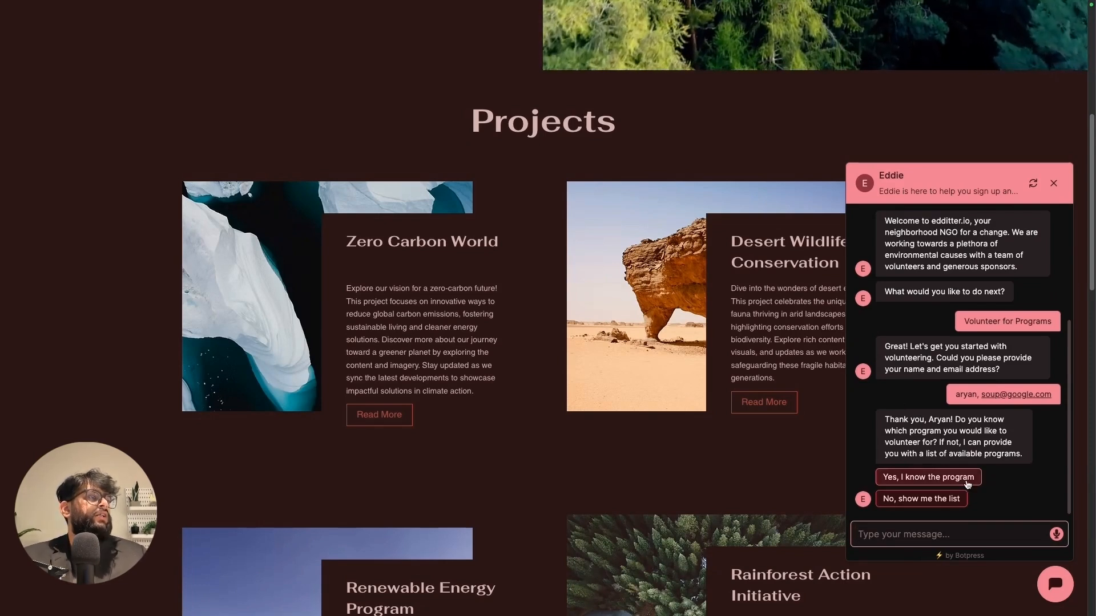
- Request the program list, pick 'Raingforest Action please', and decline volunteering for another program
click(947, 500)
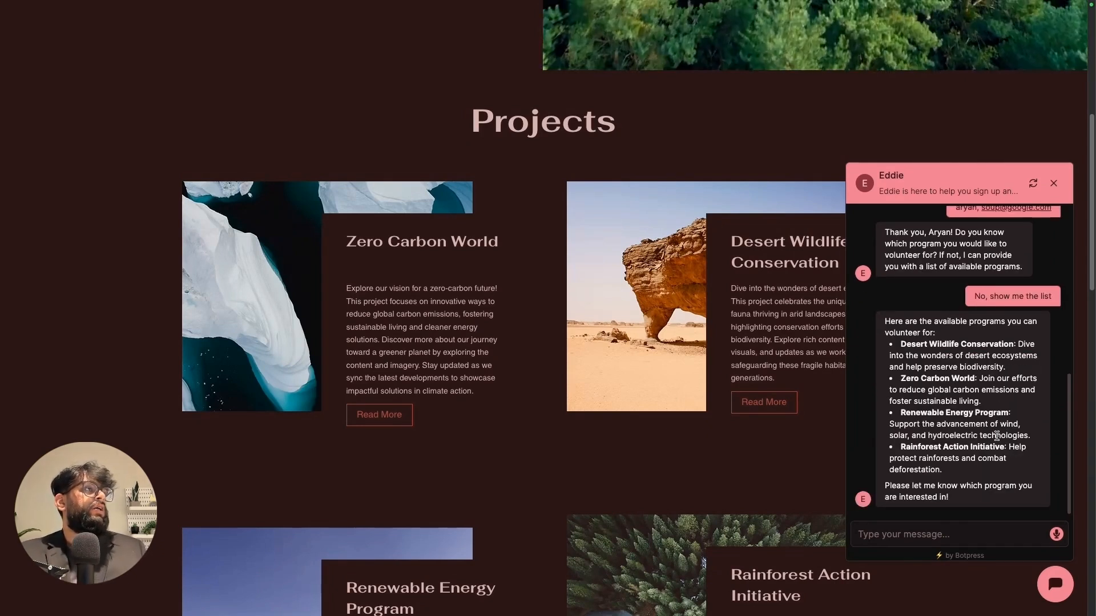
click(936, 532)
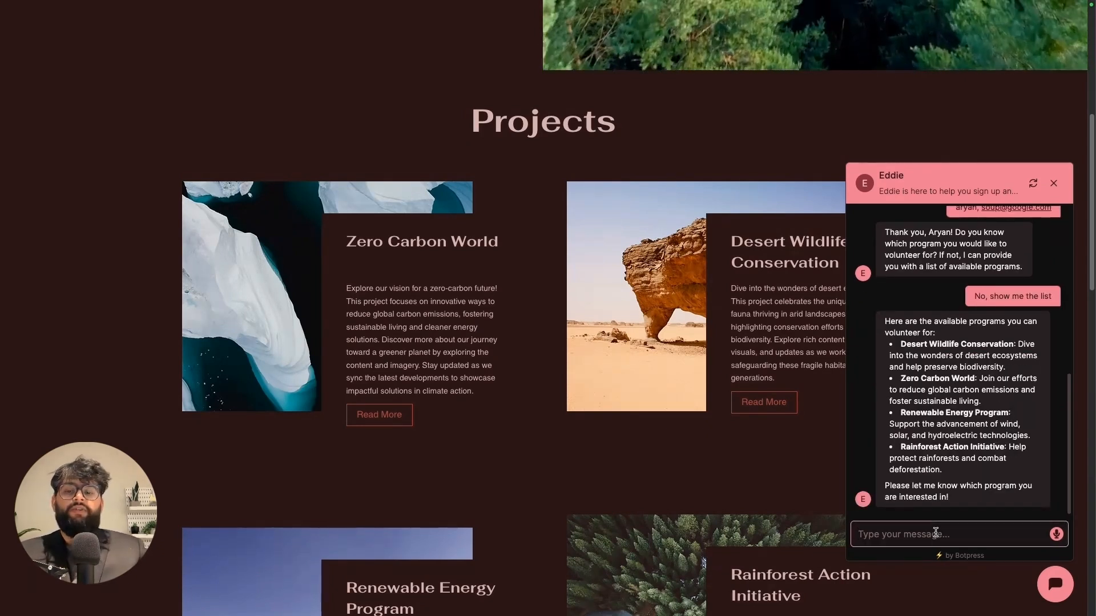
text(Rain)
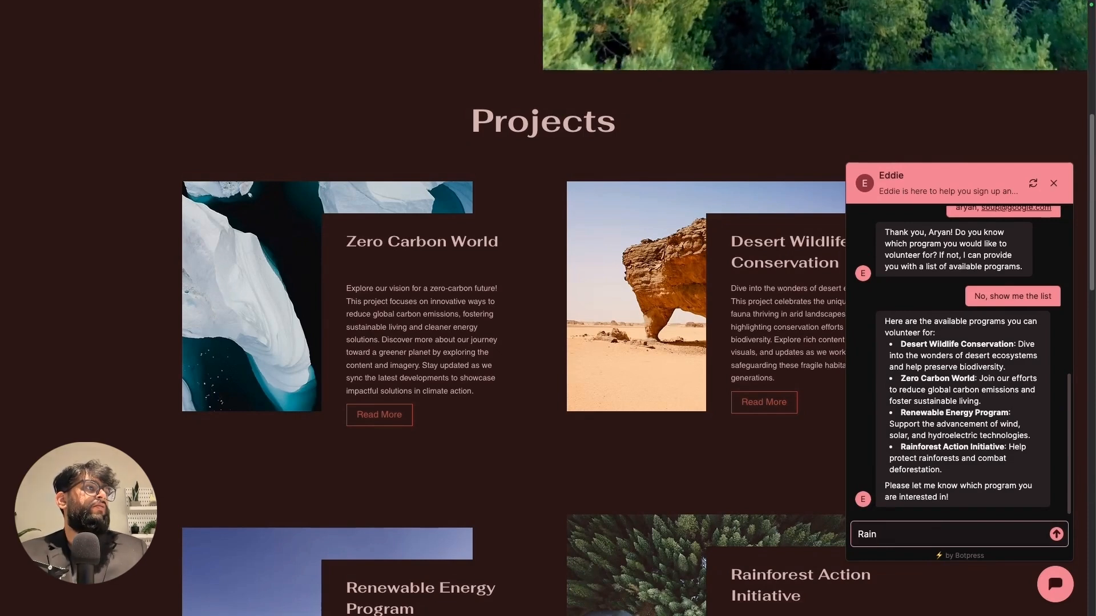
text(gforest Act)
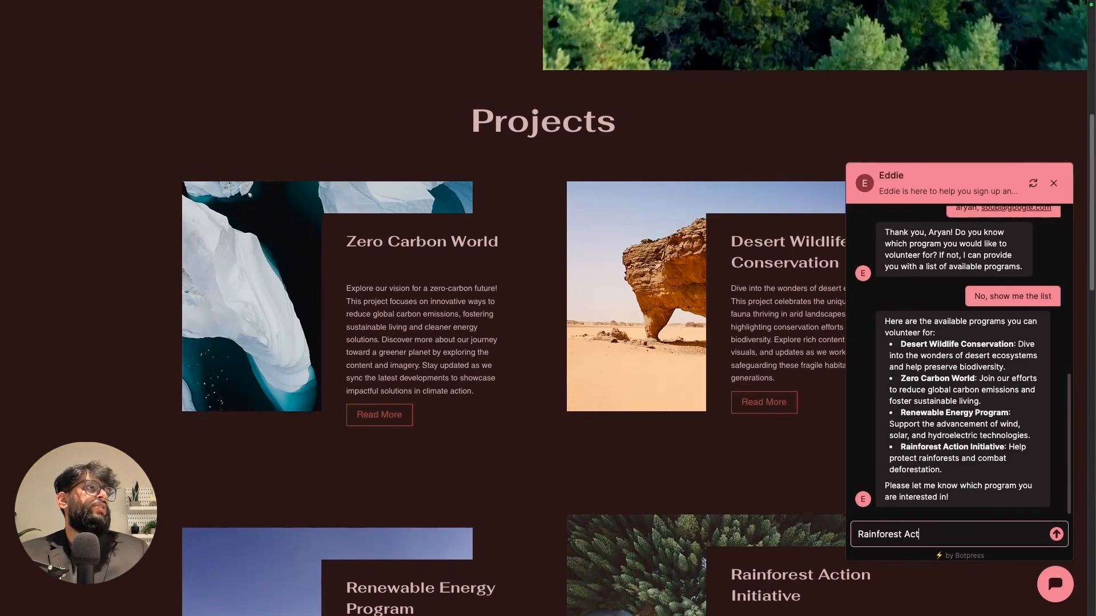
text(ion please)
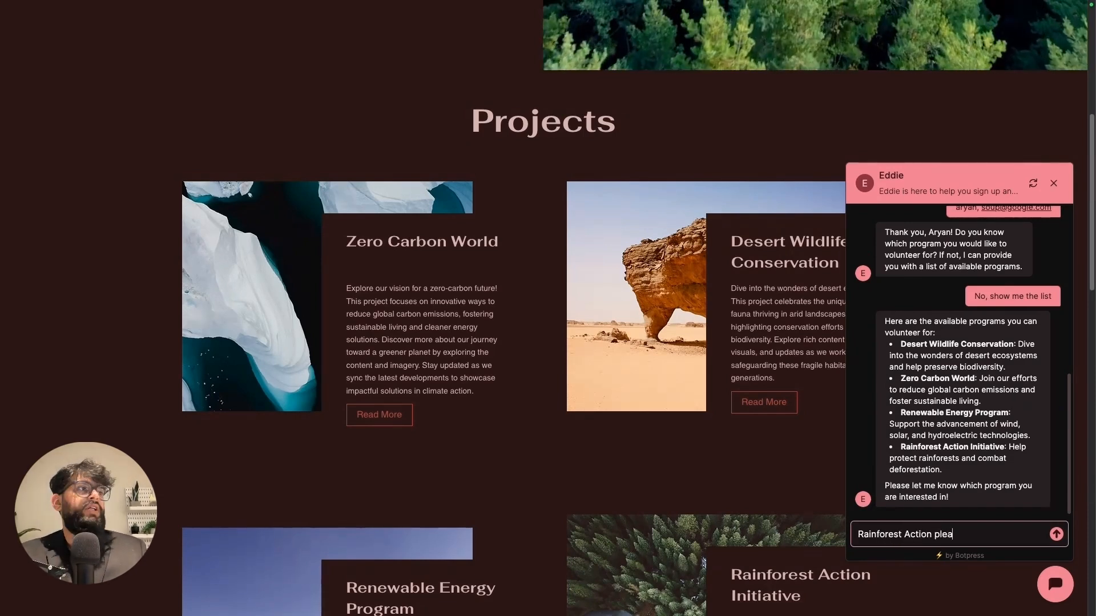
key(Return)
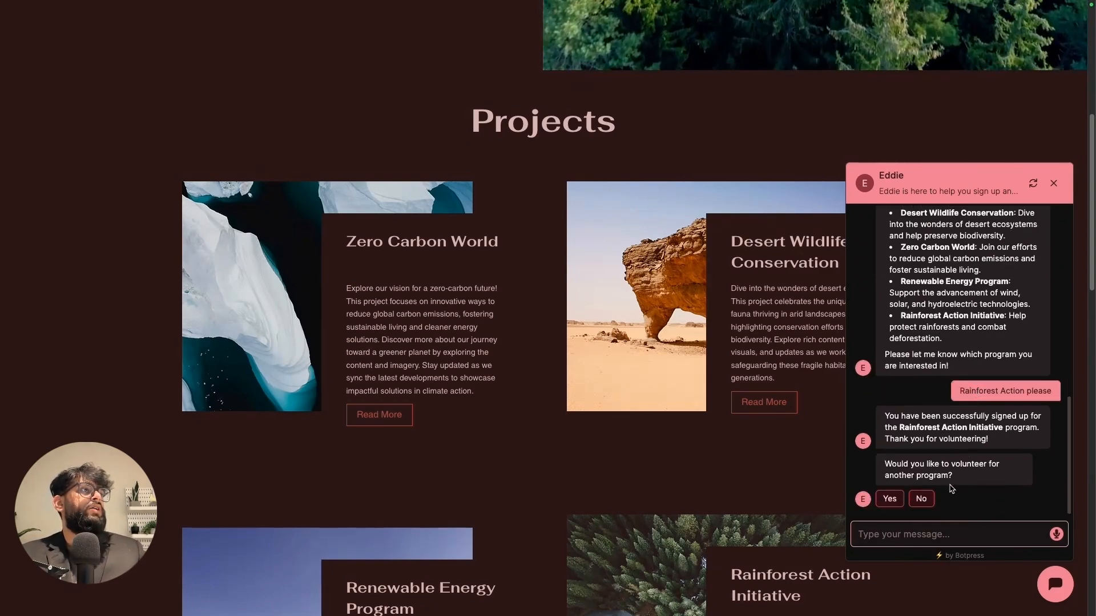
click(921, 499)
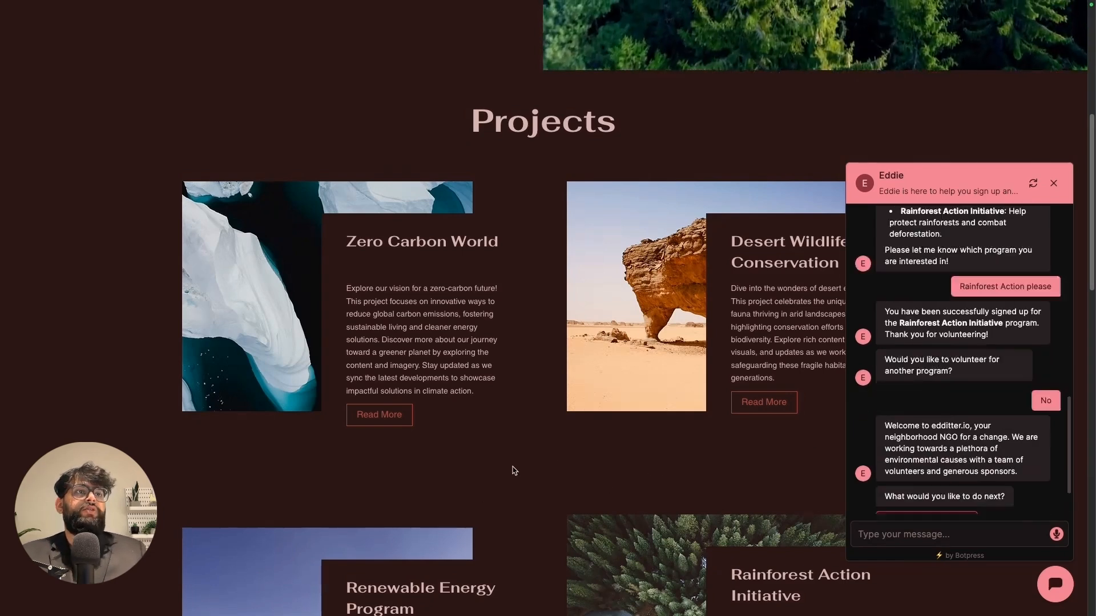
key(alt+Tab)
key(alt+Tab)
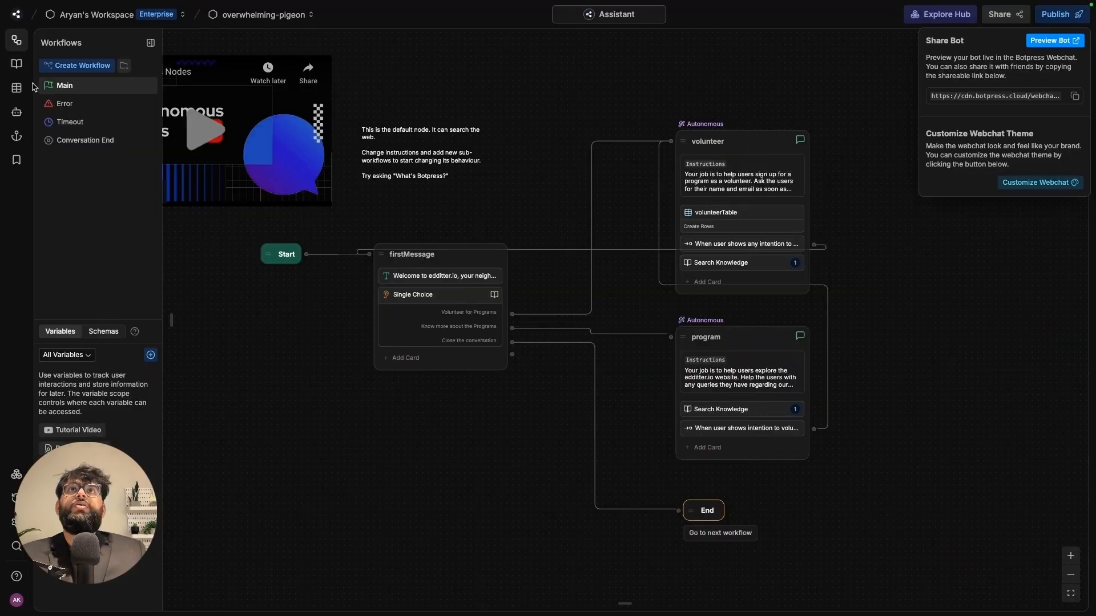
- Inspect the new Rainforest Action sign-up row in volunteerTable and widen the program column
click(17, 89)
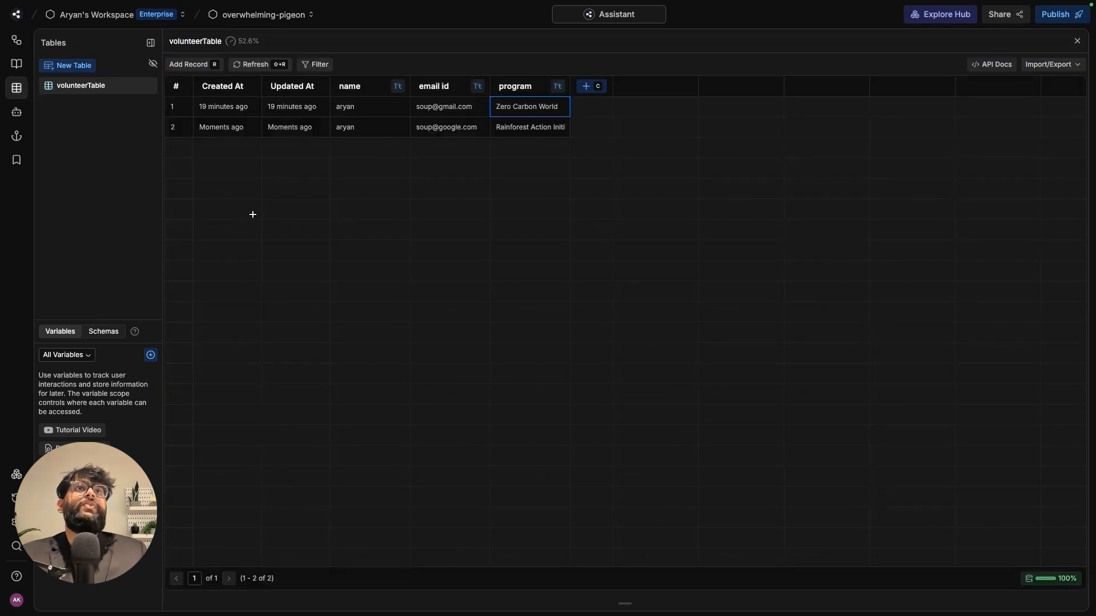
click(379, 133)
click(469, 130)
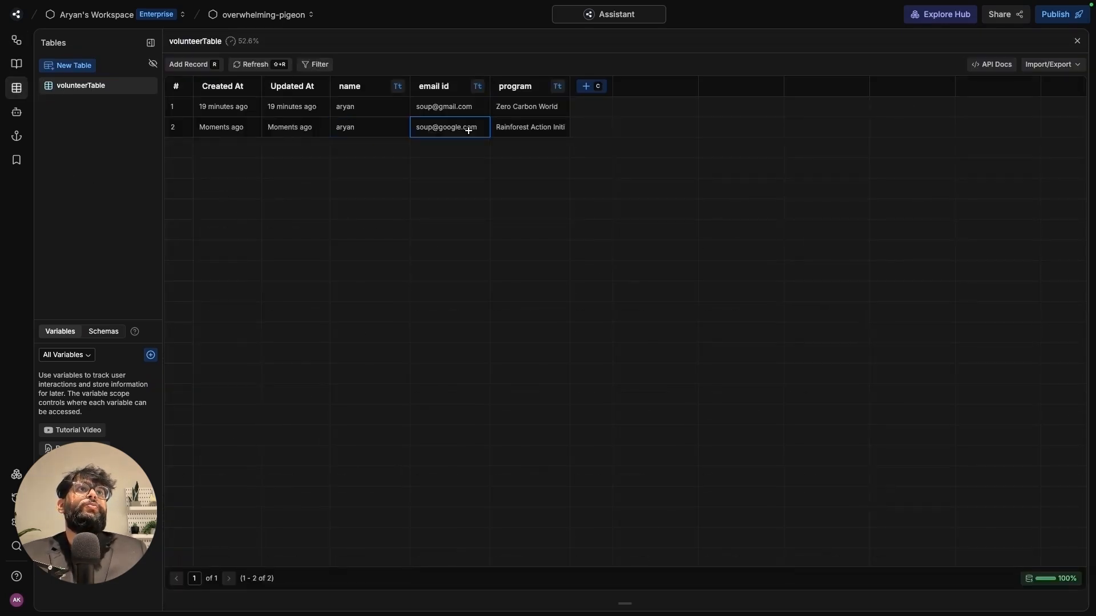
click(573, 97)
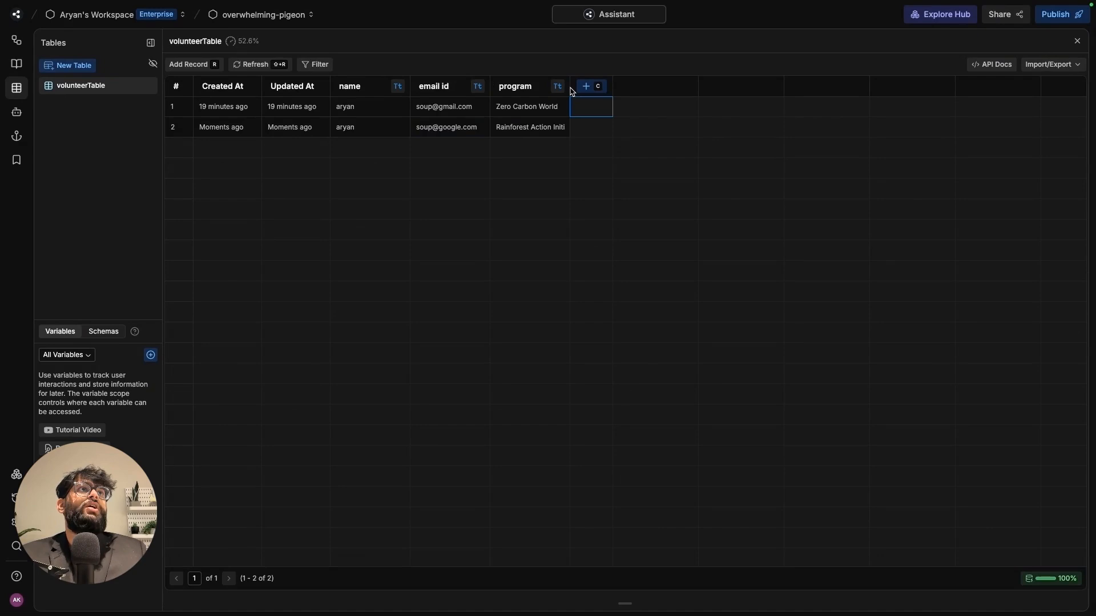
drag(569, 87, 721, 88)
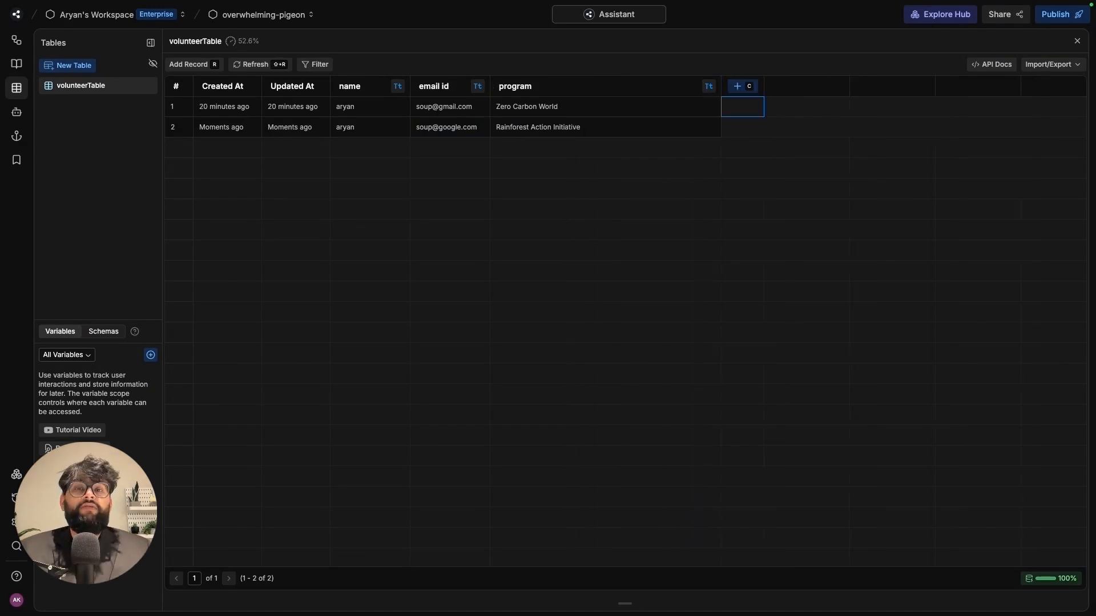